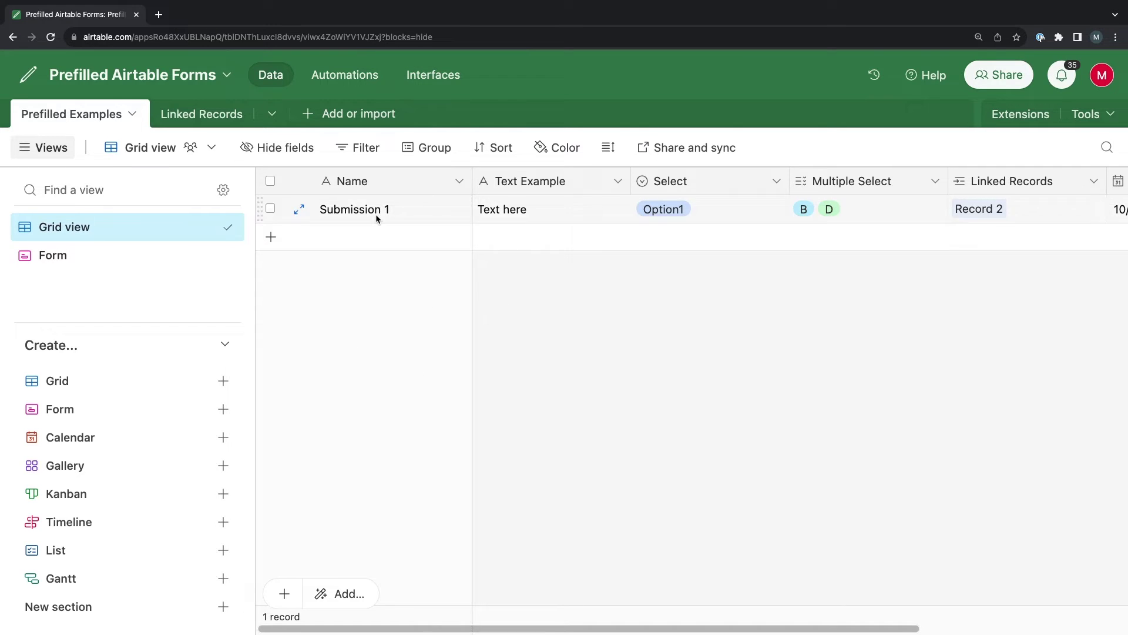
# - Switch the table to its Form view and launch the live form in a new browser tab
pyautogui.click(161, 258)
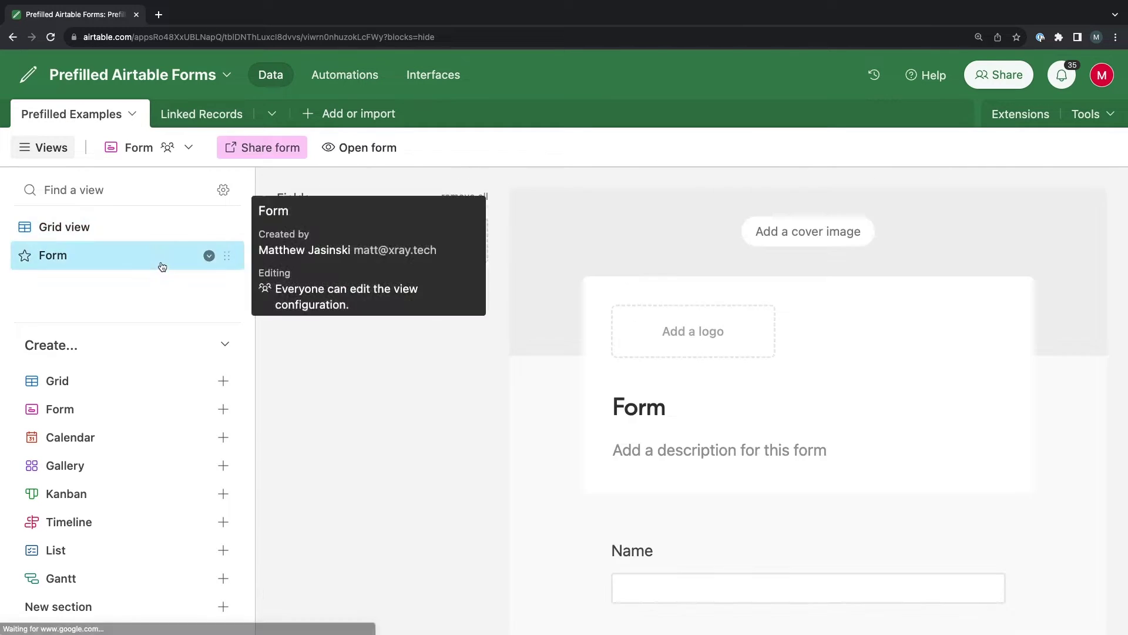
pyautogui.click(358, 149)
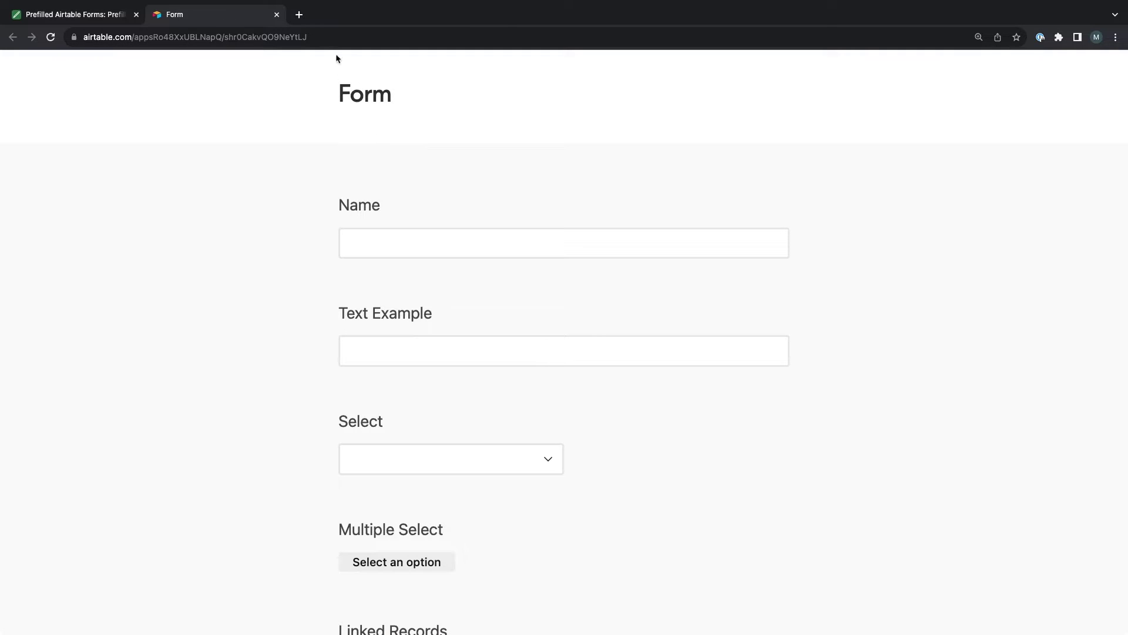
# - Save the form's link as the Text pin 'Airtable Form URL' under Helpful Resources, then copy it
pyautogui.click(333, 38)
pyautogui.hotkey('ctrl', 'c')
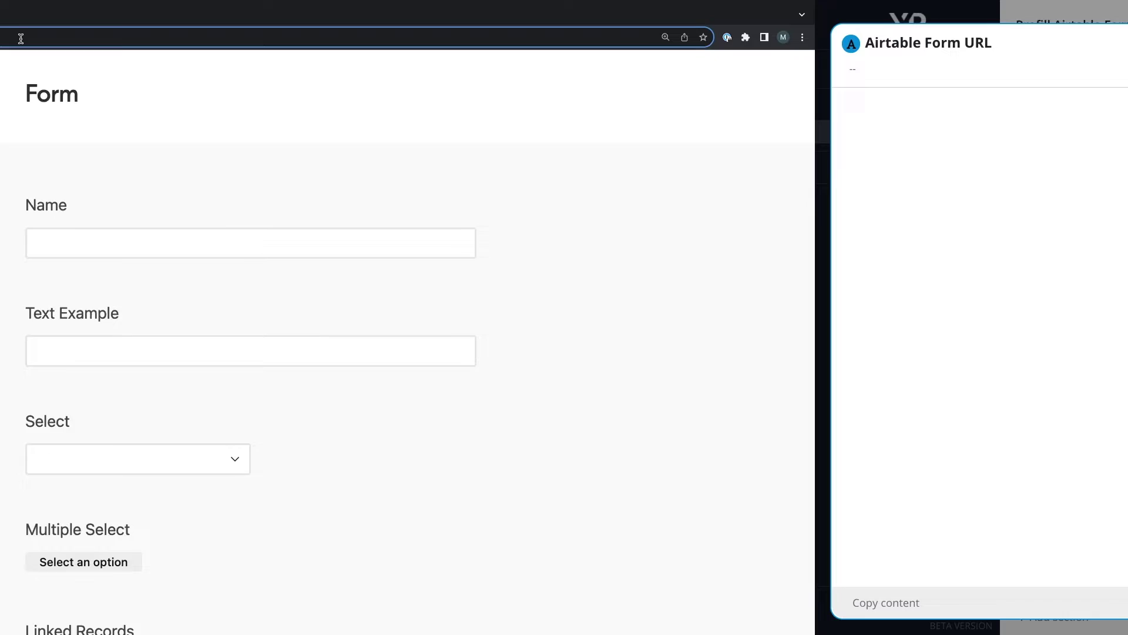
pyautogui.click(871, 515)
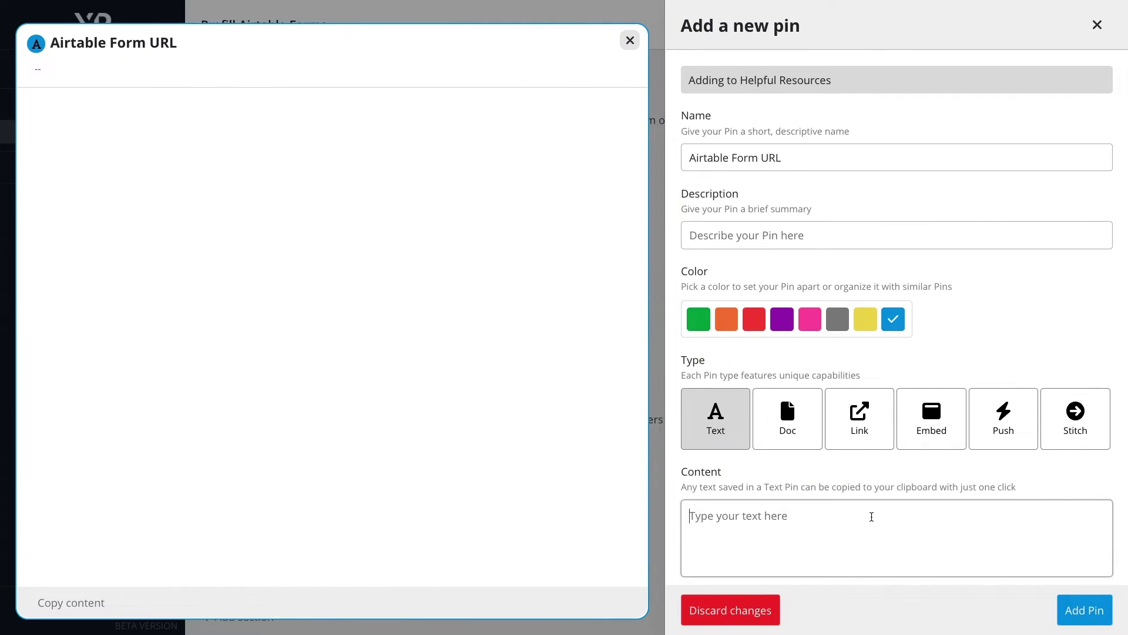
pyautogui.hotkey('ctrl', 'v')
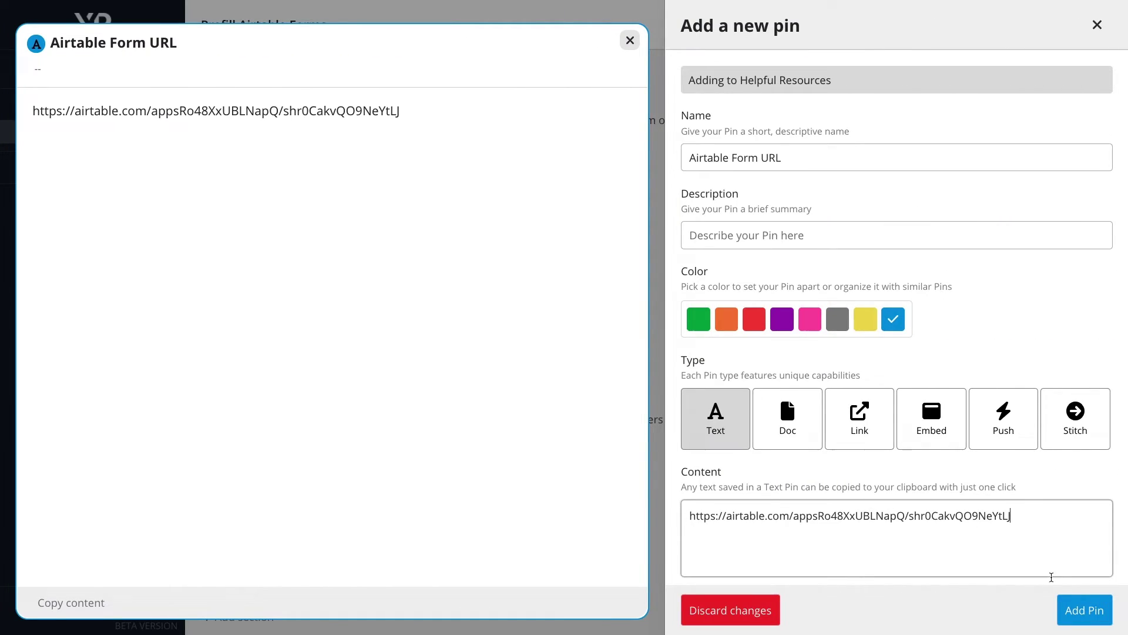
pyautogui.click(1084, 610)
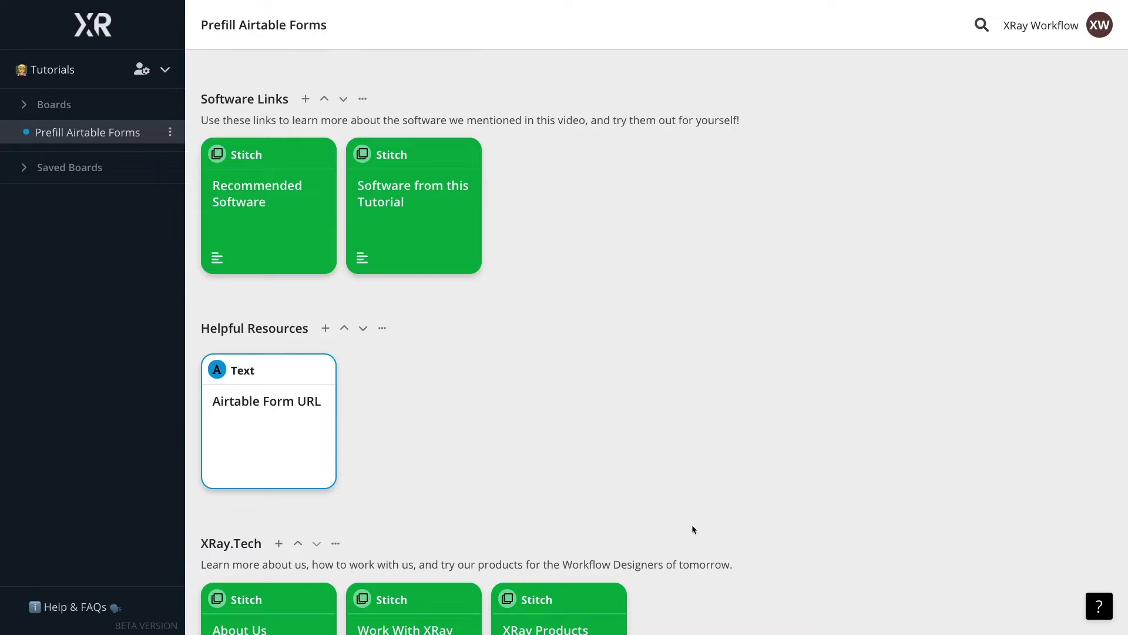
pyautogui.click(265, 478)
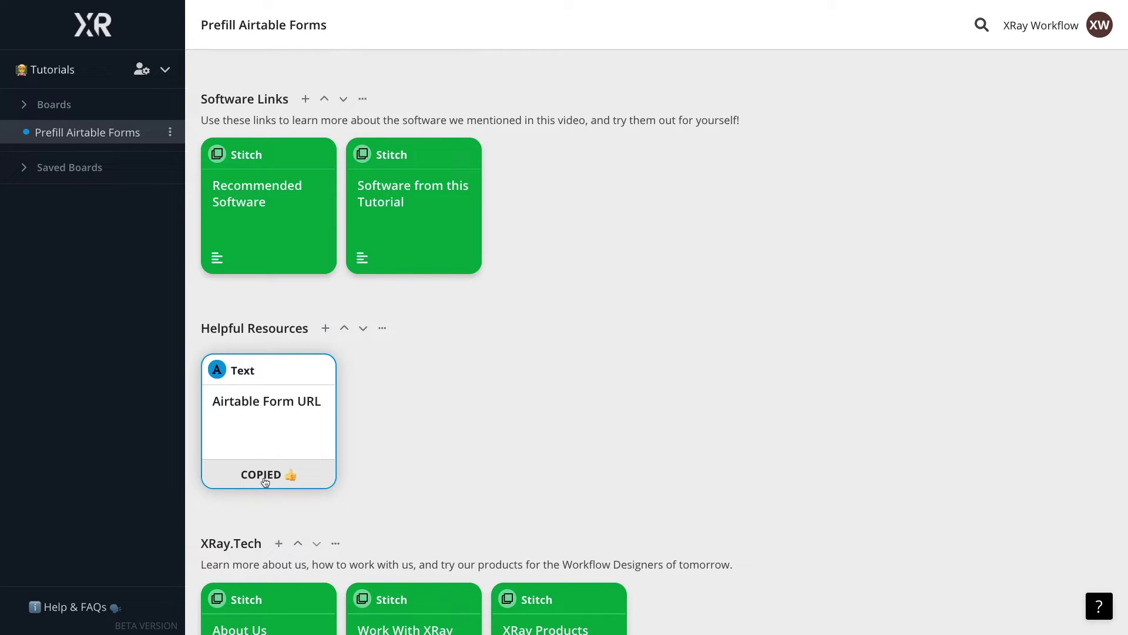
# - Append ?prefill_Text+Example=Prefilled+sample+text to the end of the form's web address
pyautogui.hotkey('ctrl', 'Left')
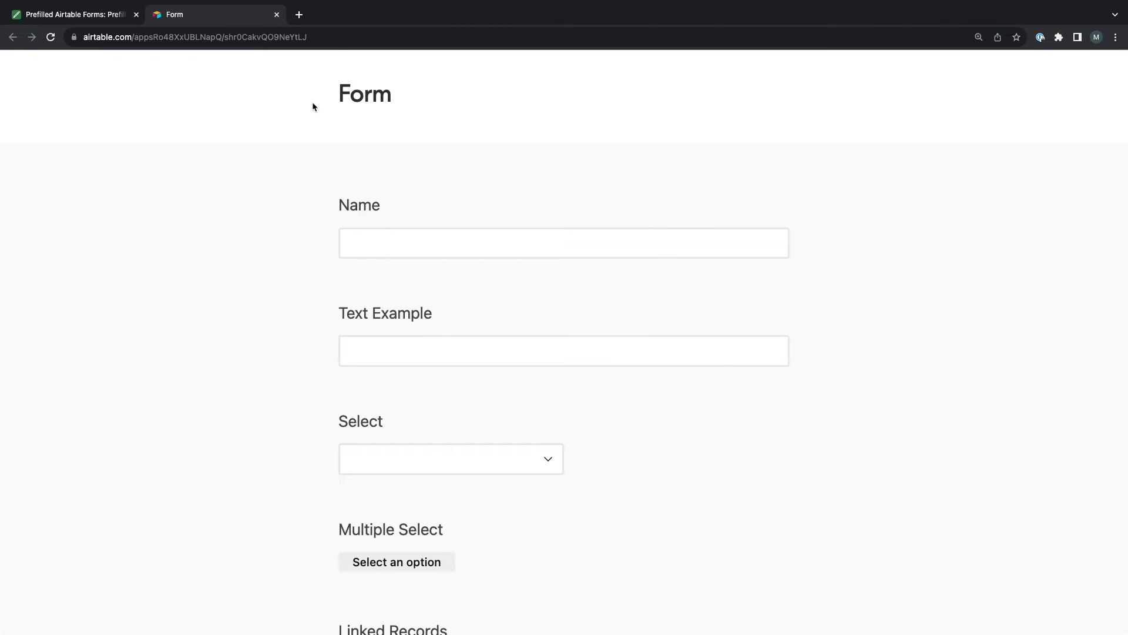
pyautogui.click(333, 38)
pyautogui.click(333, 38)
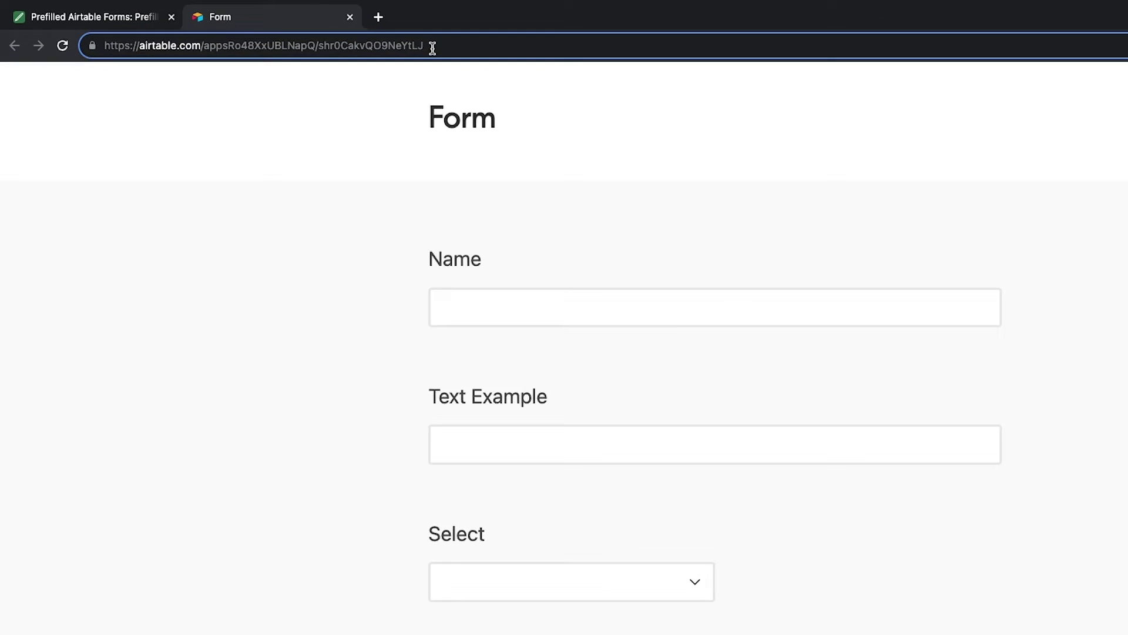
pyautogui.write('?')
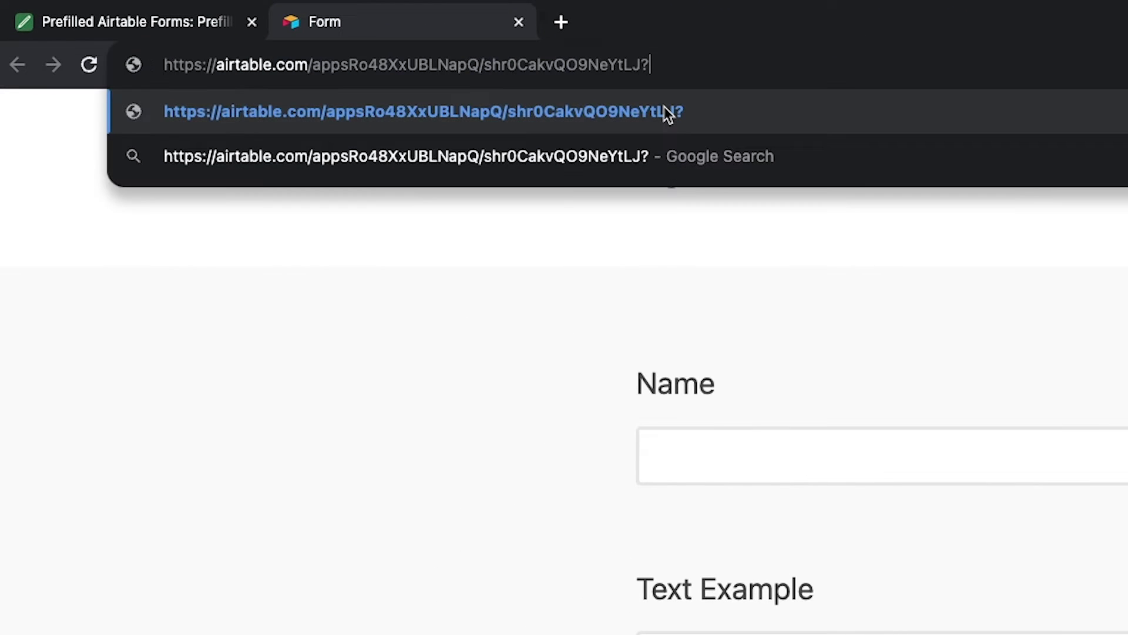
pyautogui.write('prefill_')
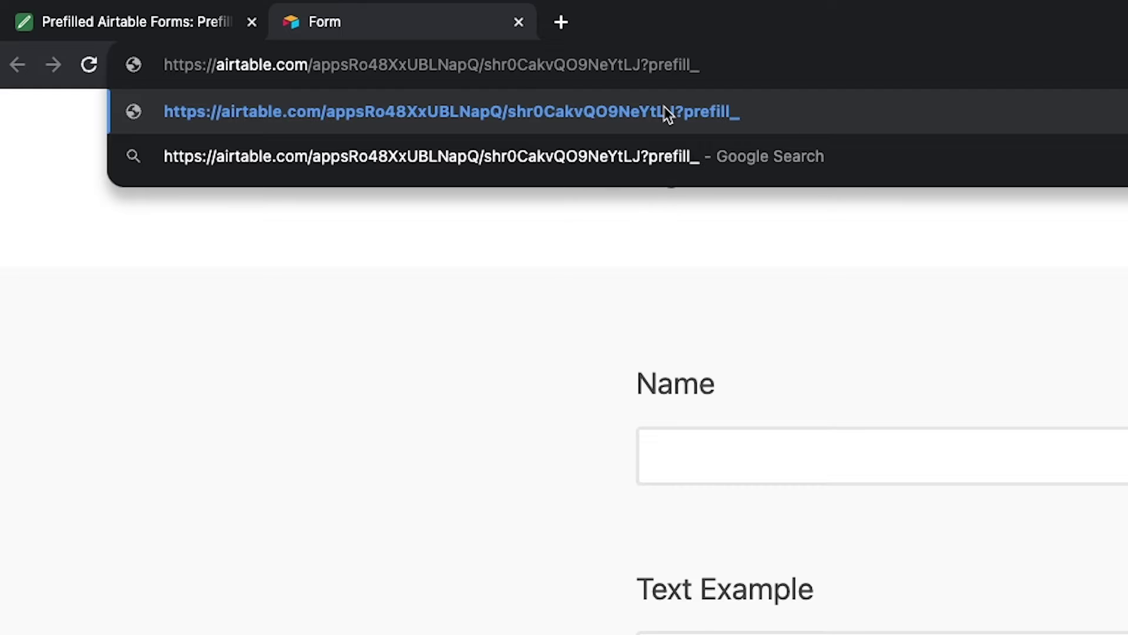
pyautogui.write('Text')
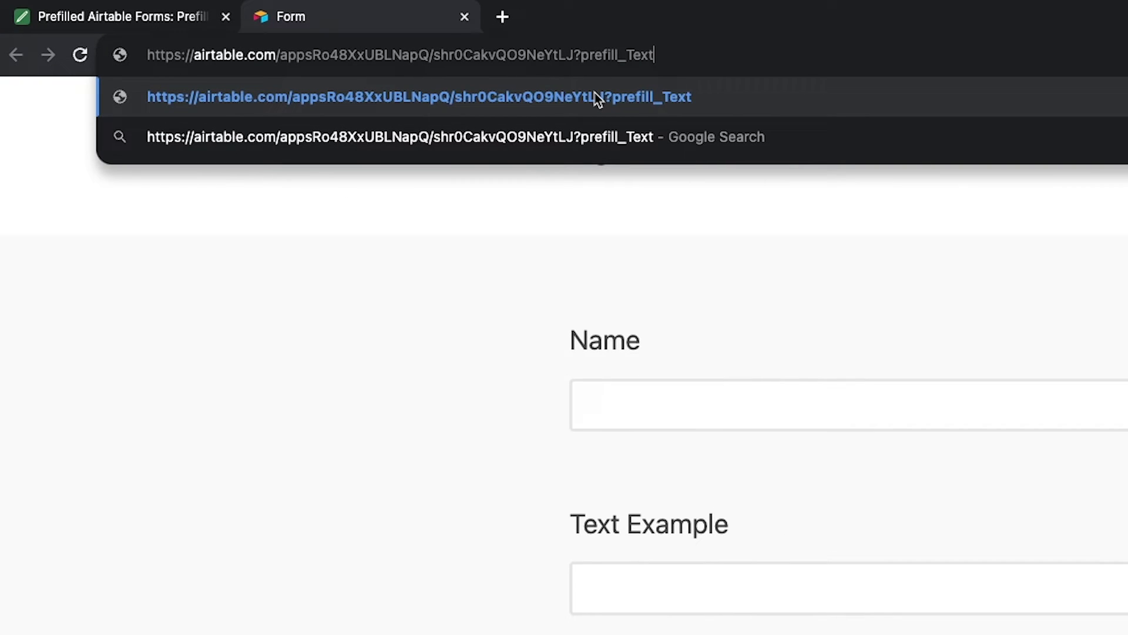
pyautogui.write('+')
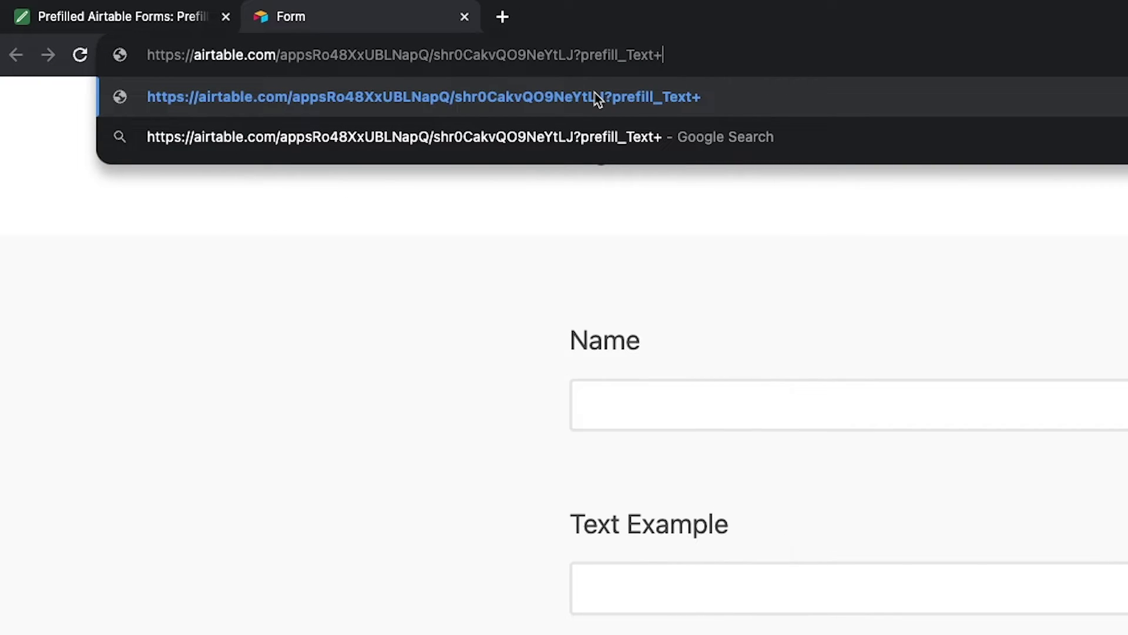
pyautogui.write('Example')
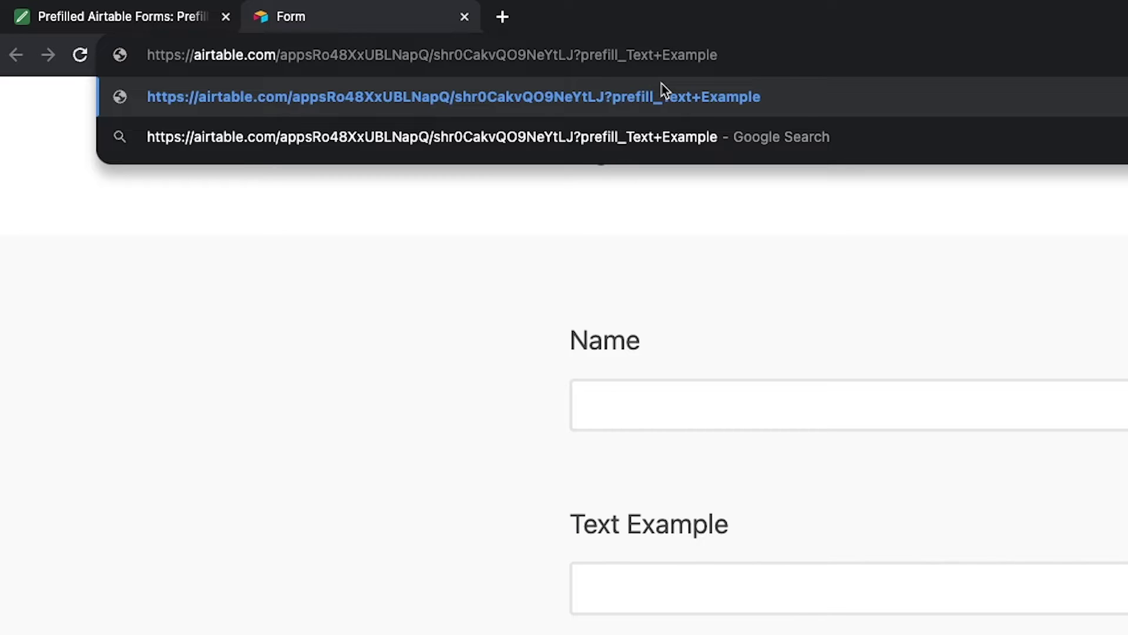
pyautogui.write('=')
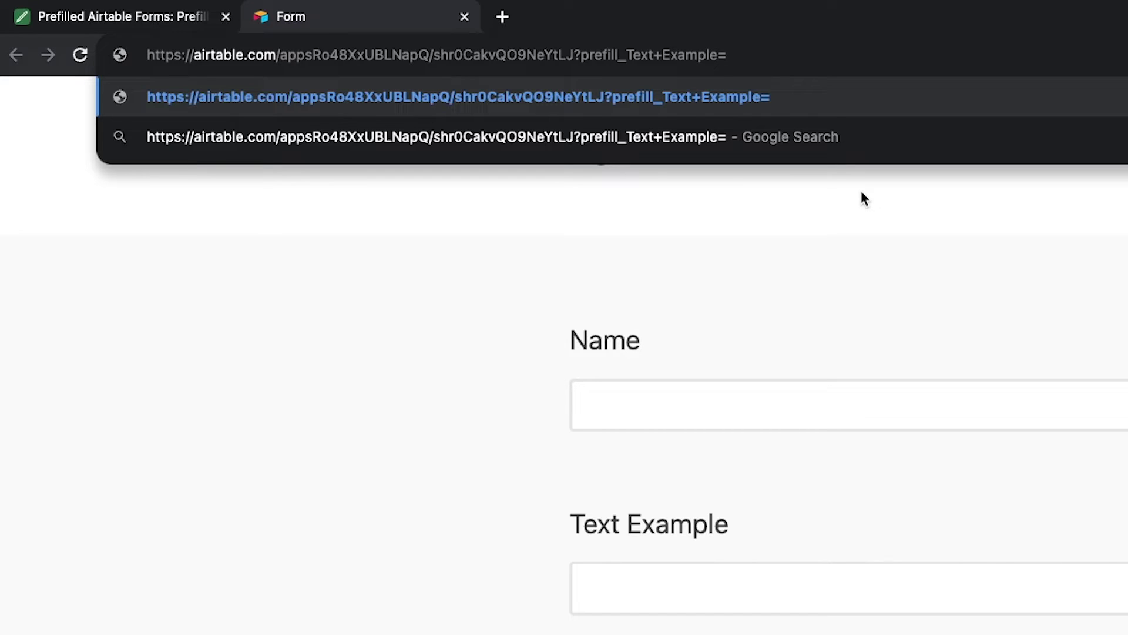
pyautogui.write('Prefil')
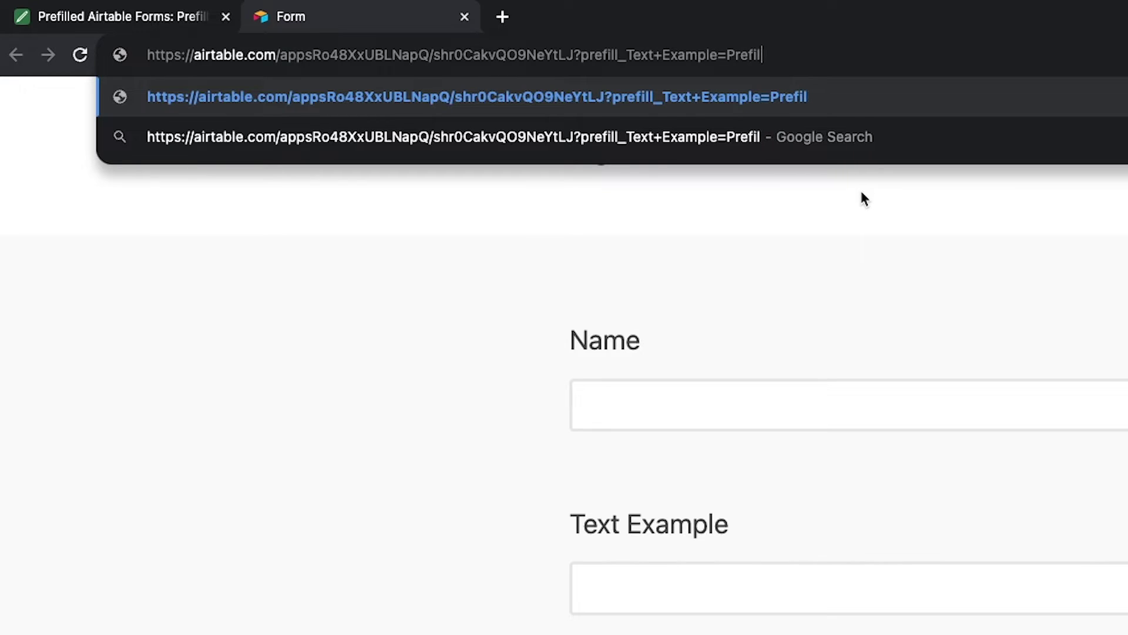
pyautogui.write('led+s')
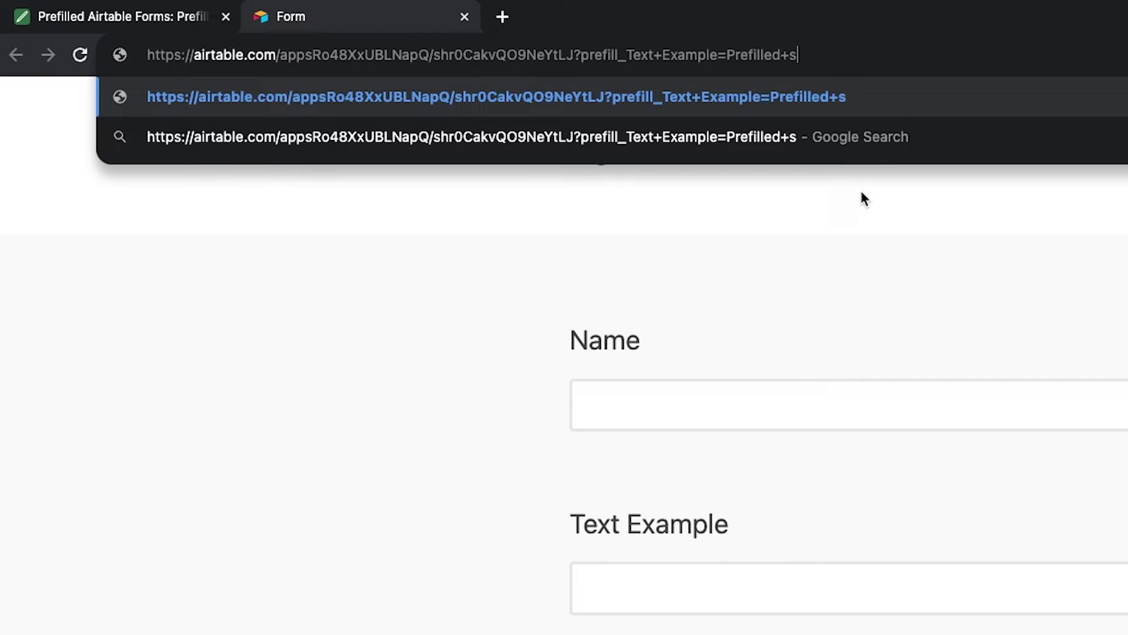
pyautogui.write('ample+te')
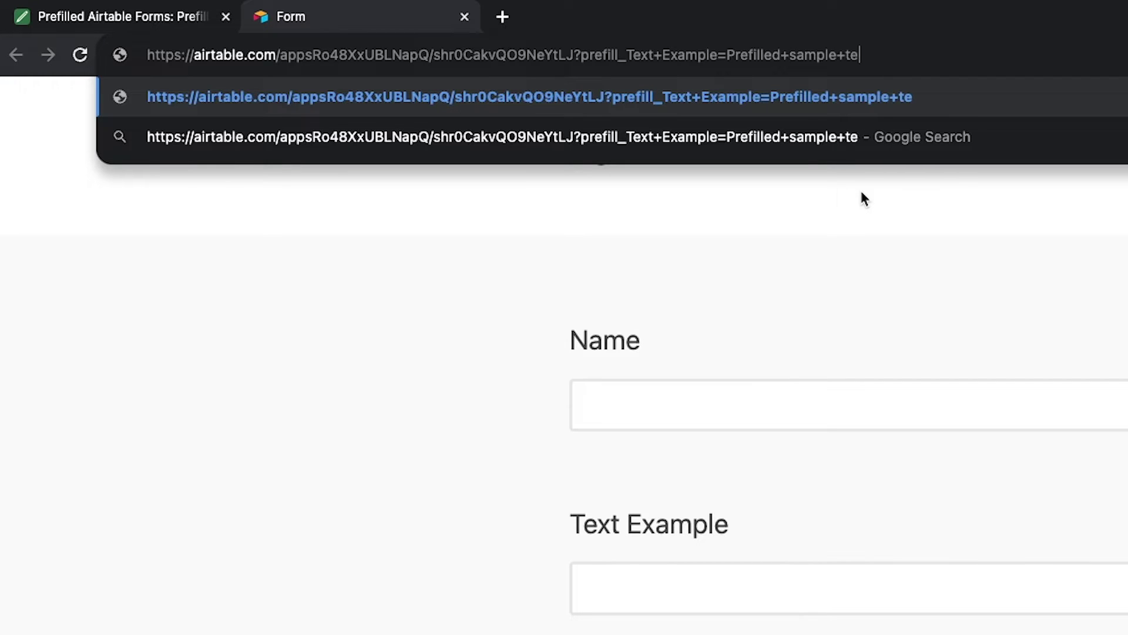
pyautogui.write('xt')
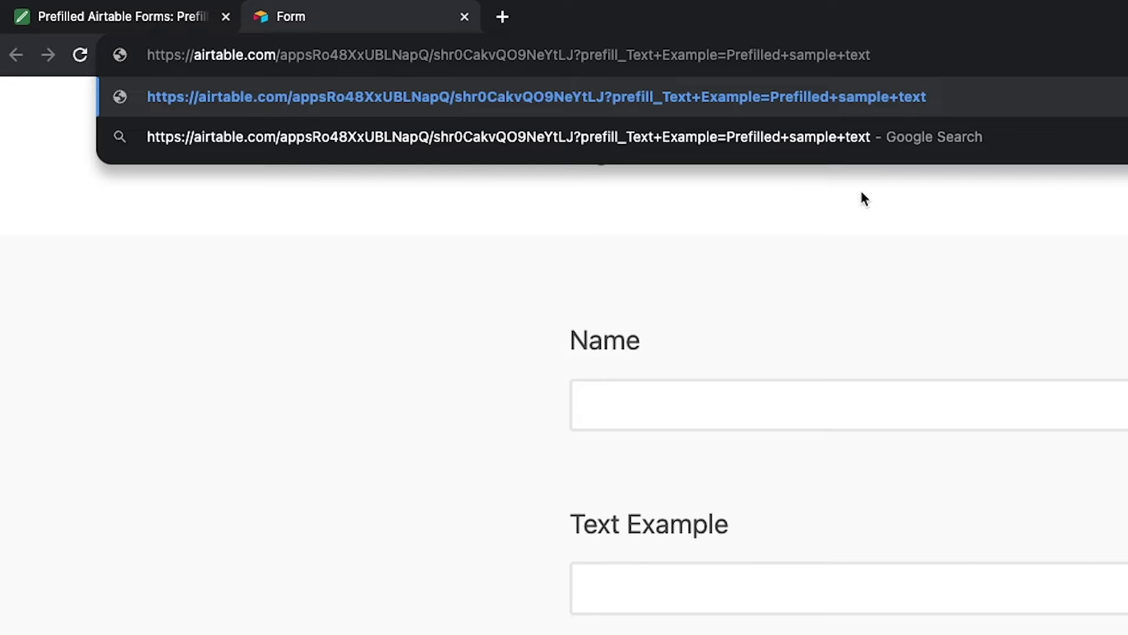
pyautogui.press('super+a')
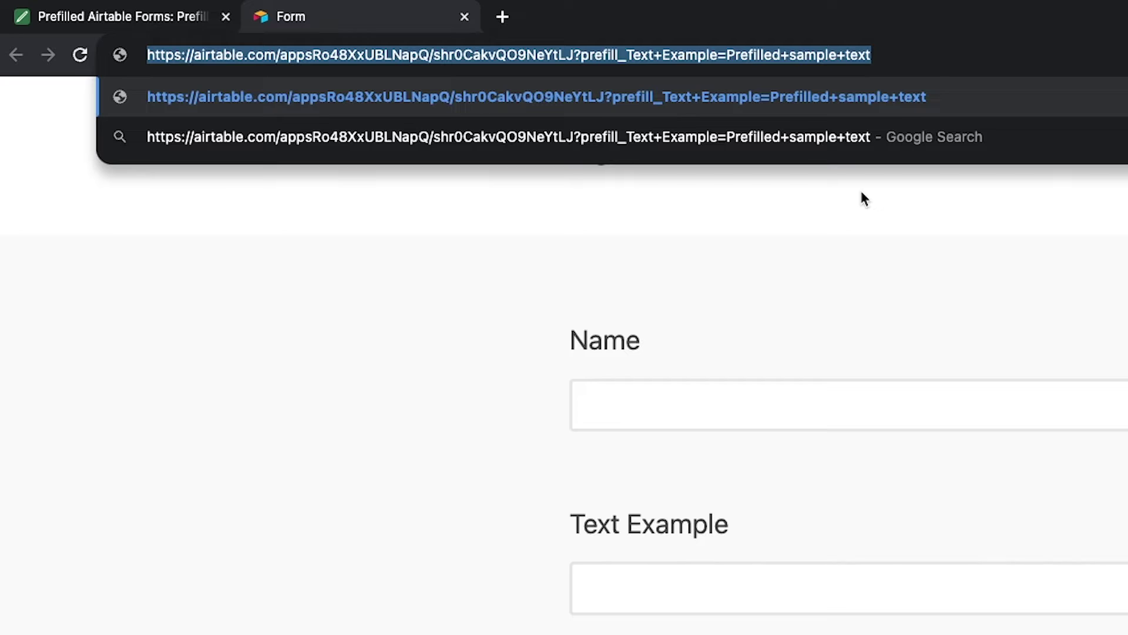
# - Load the prefilled form to confirm Text Example reads 'Prefilled sample text', then return to the base
pyautogui.press('Return')
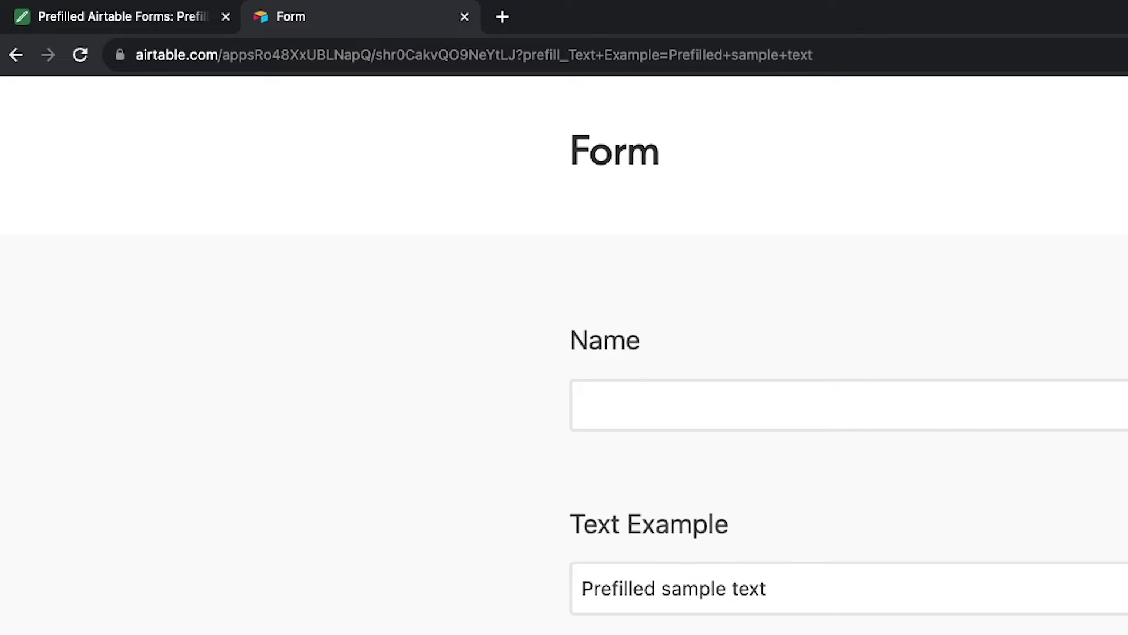
pyautogui.click(191, 17)
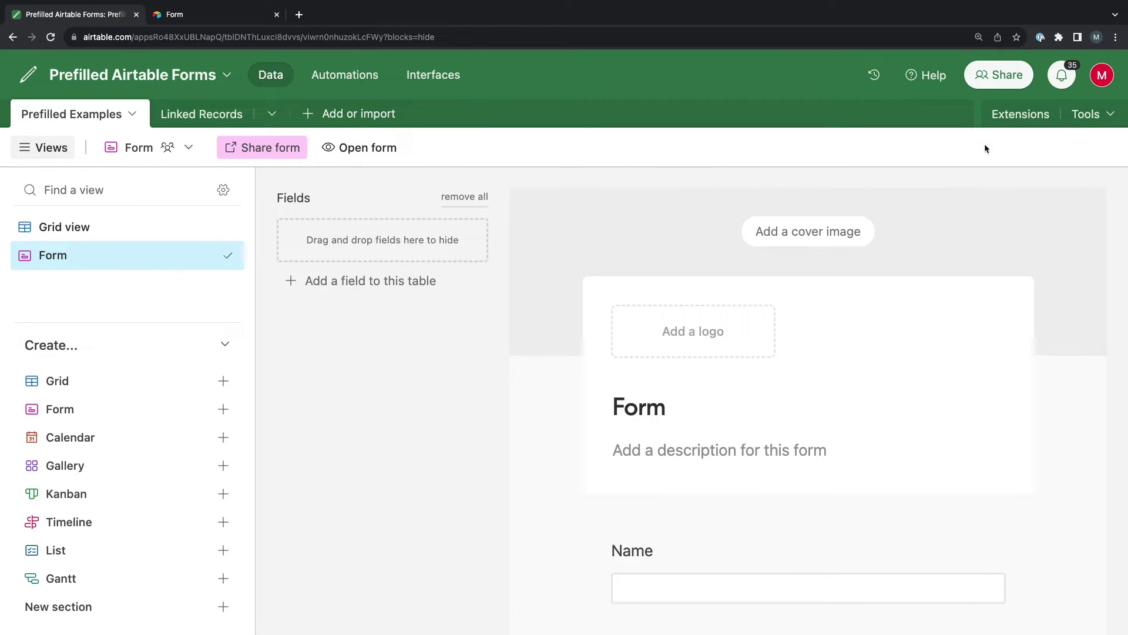
# - Show the Field ID column in the Prefilled Examples field manager and copy Text Example's ID fld4VjycAbg29f6PF
pyautogui.click(1085, 116)
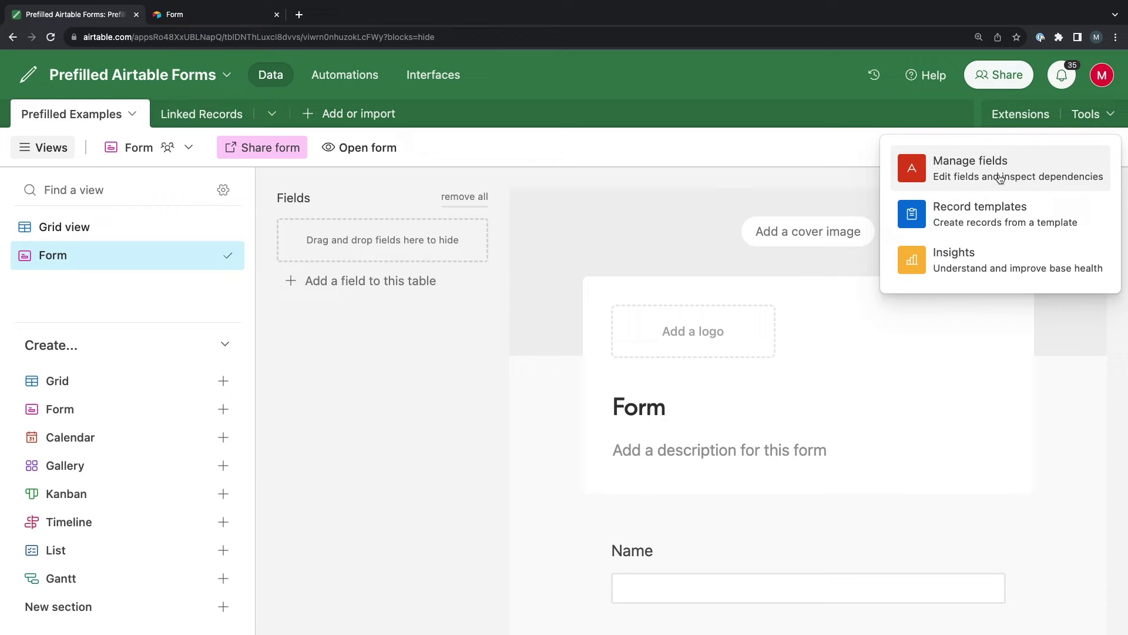
pyautogui.click(966, 178)
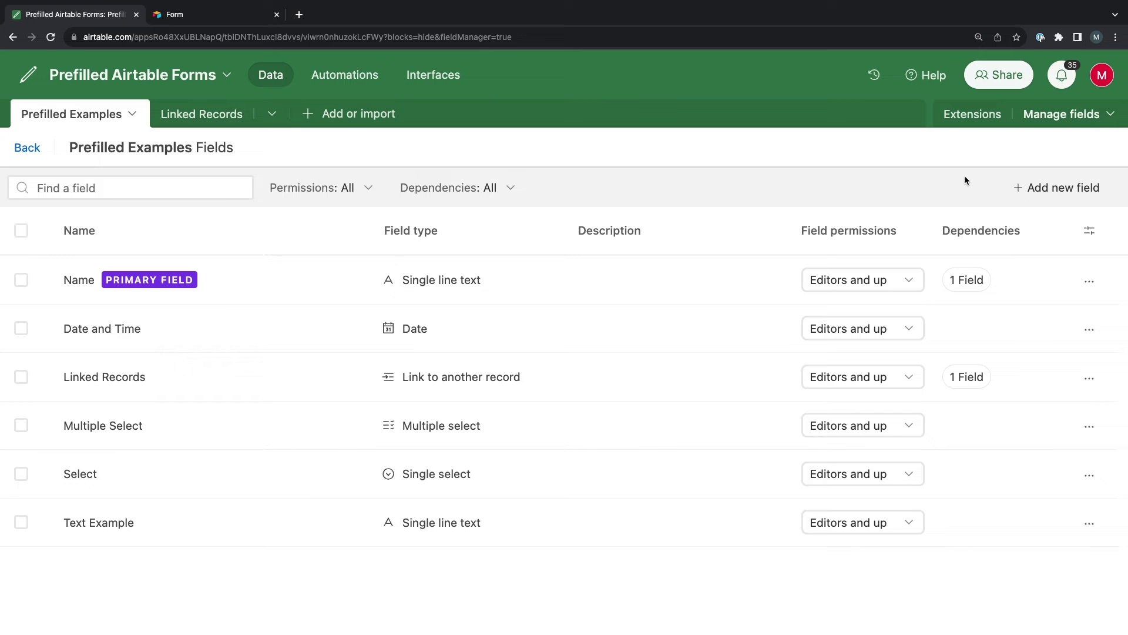
pyautogui.click(1090, 232)
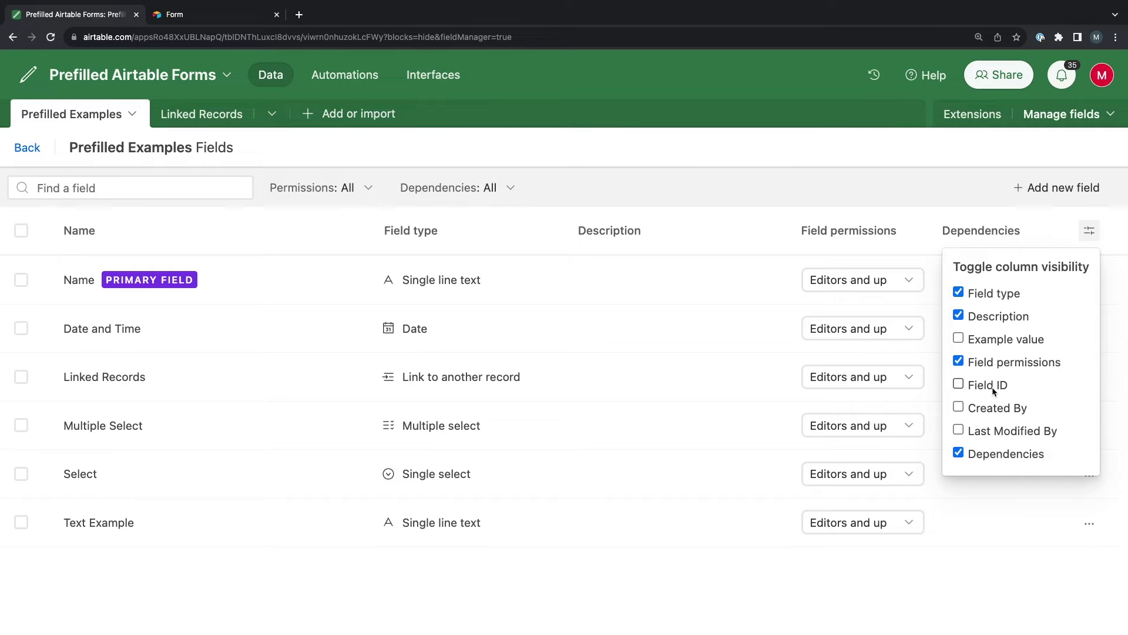
pyautogui.click(958, 383)
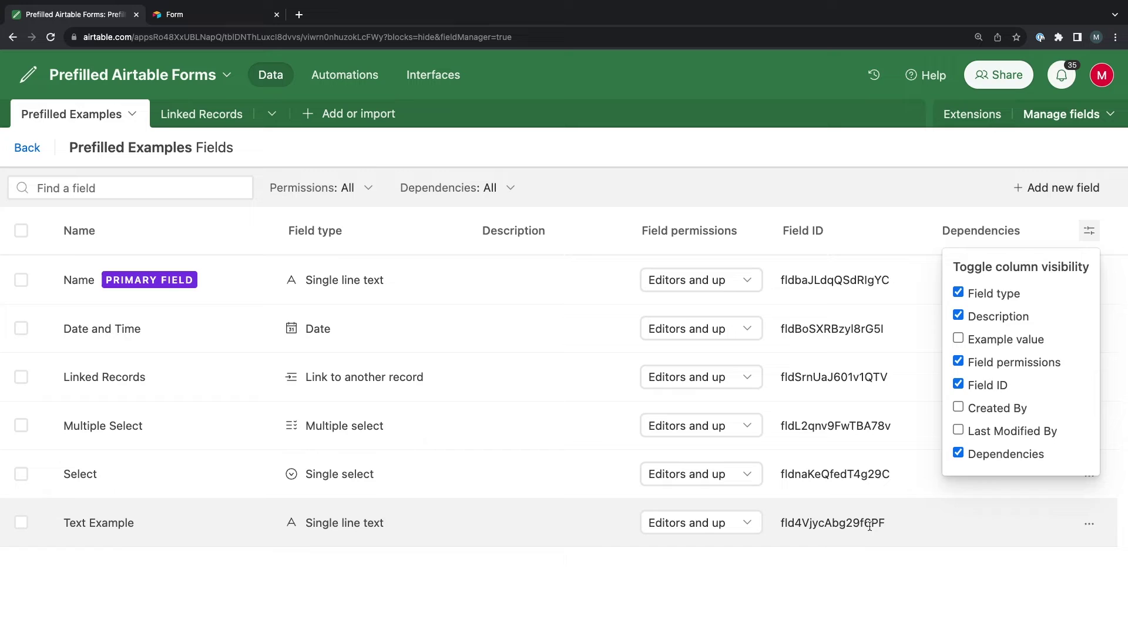
pyautogui.click(851, 572)
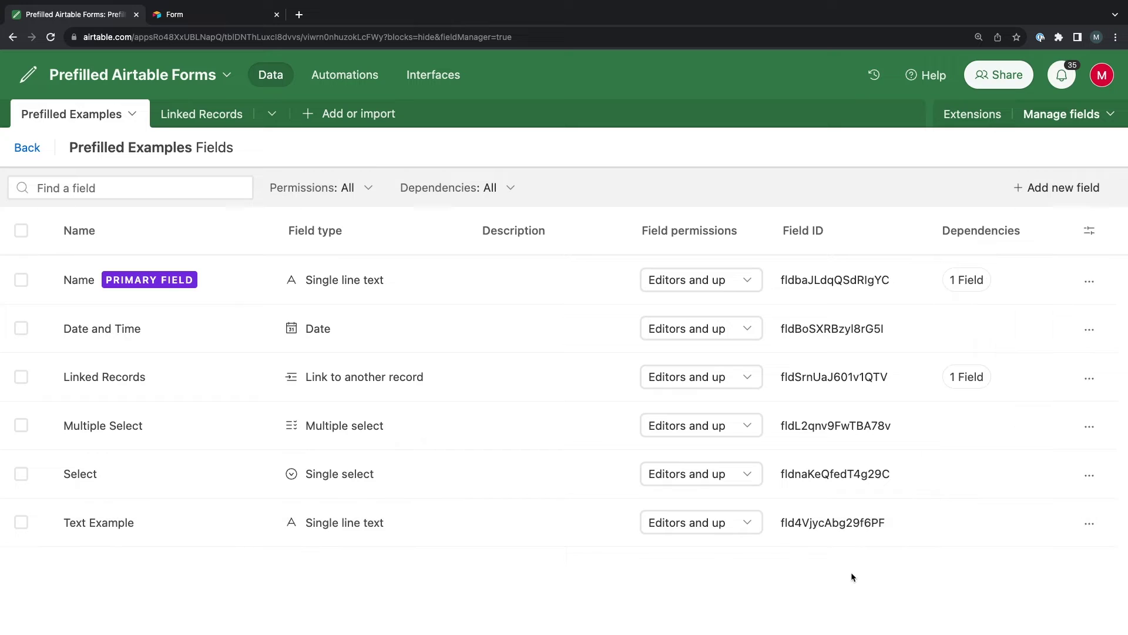
pyautogui.doubleClick(811, 522)
pyautogui.press('super+c')
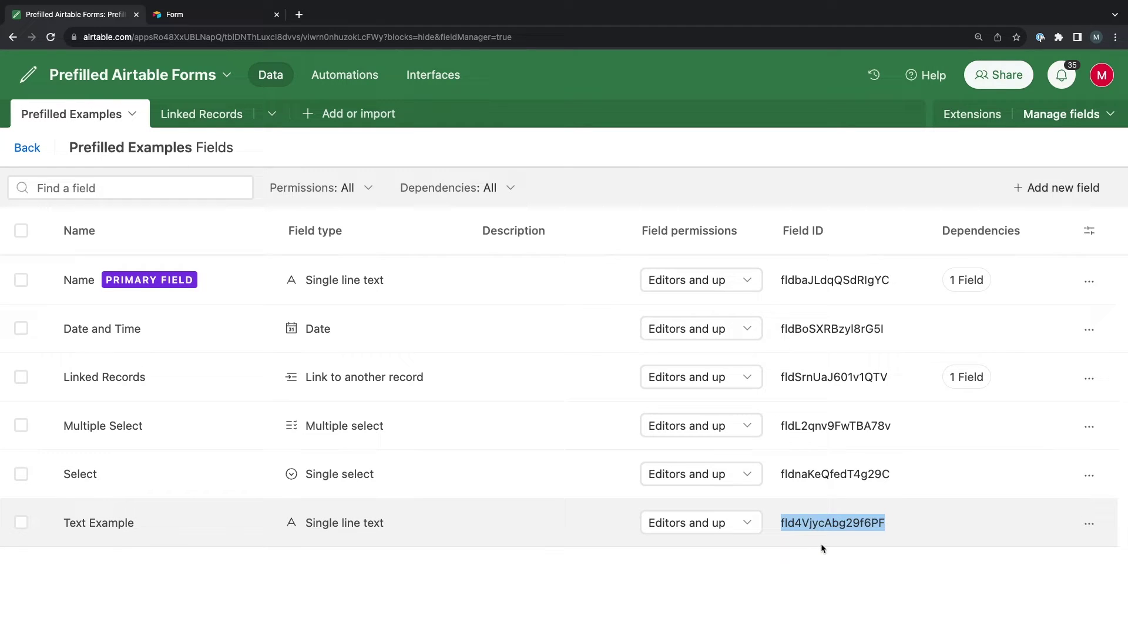
# - Replace Text+Example in the form URL with the copied field ID and load the form
pyautogui.click(214, 13)
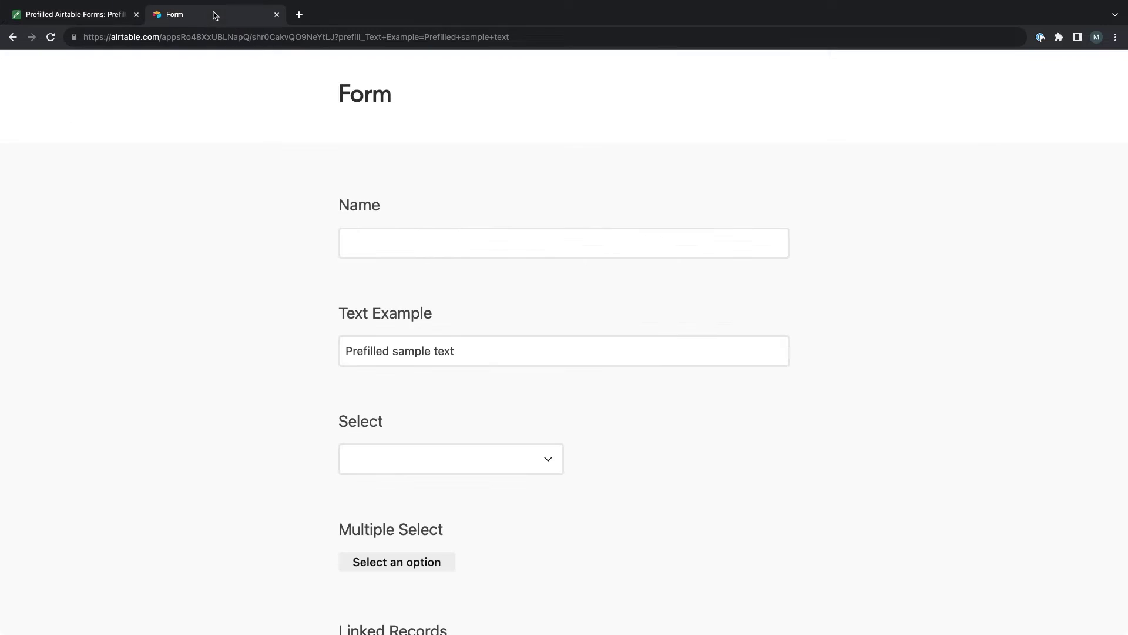
pyautogui.click(314, 40)
pyautogui.click(376, 37)
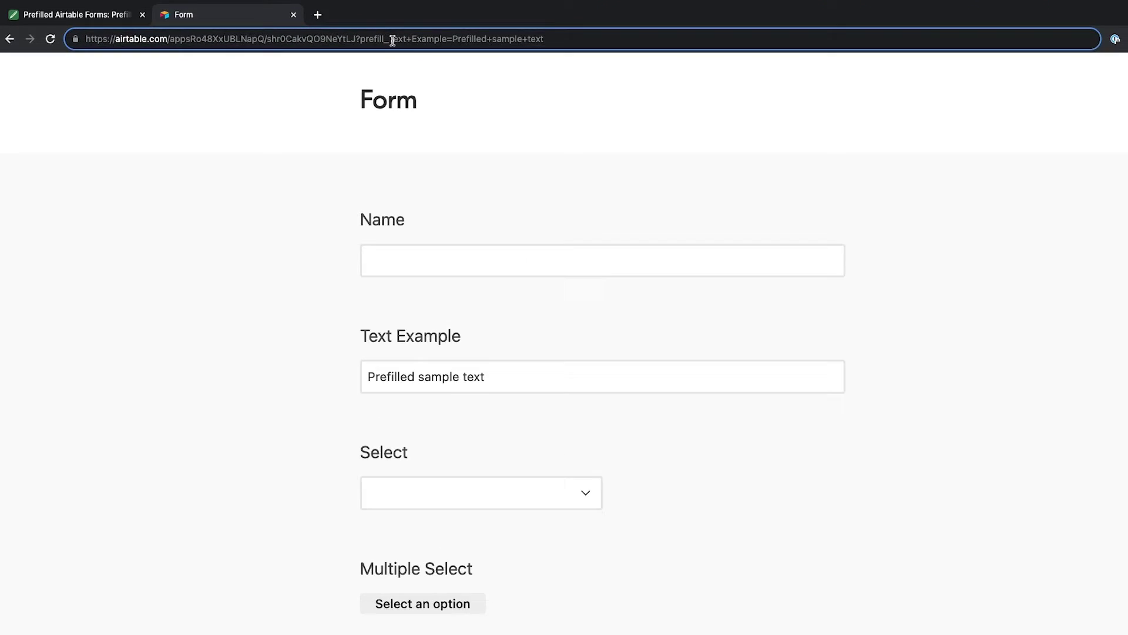
pyautogui.moveTo(370, 38); pyautogui.dragTo(389, 38)
pyautogui.moveTo(549, 50); pyautogui.dragTo(590, 51)
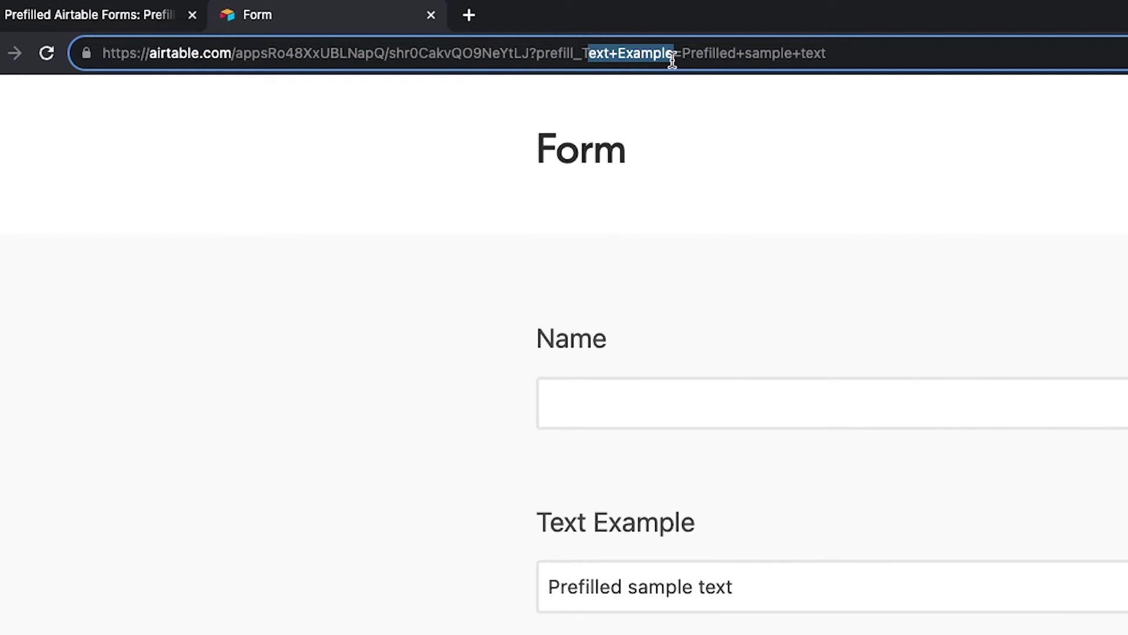
pyautogui.press('BackSpace')
pyautogui.press('BackSpace')
pyautogui.press('super+v')
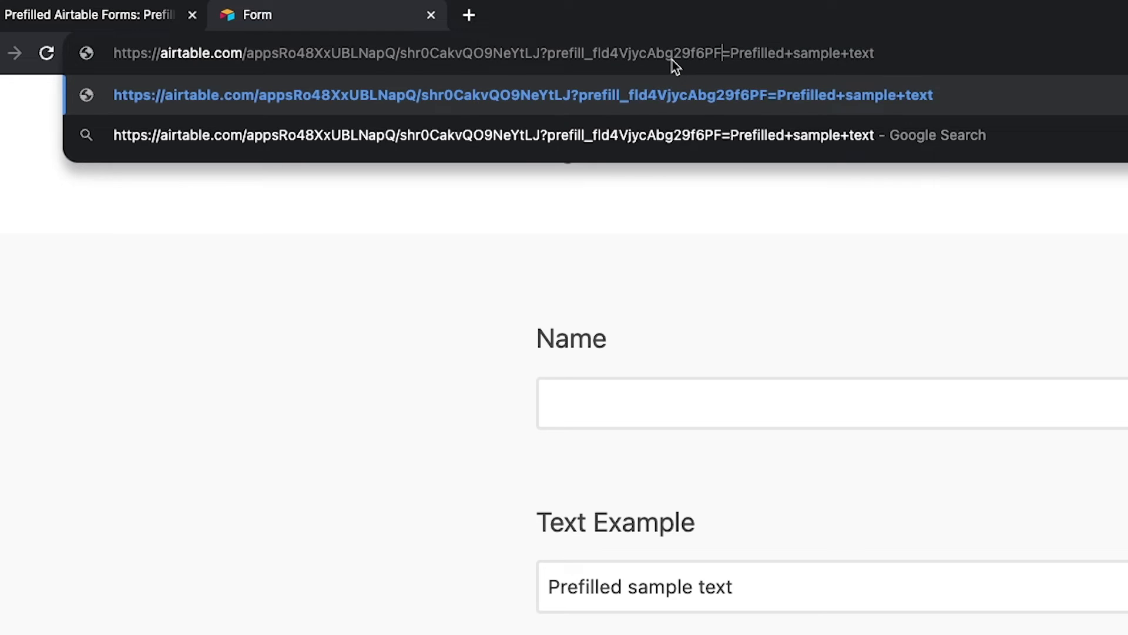
pyautogui.press('Return')
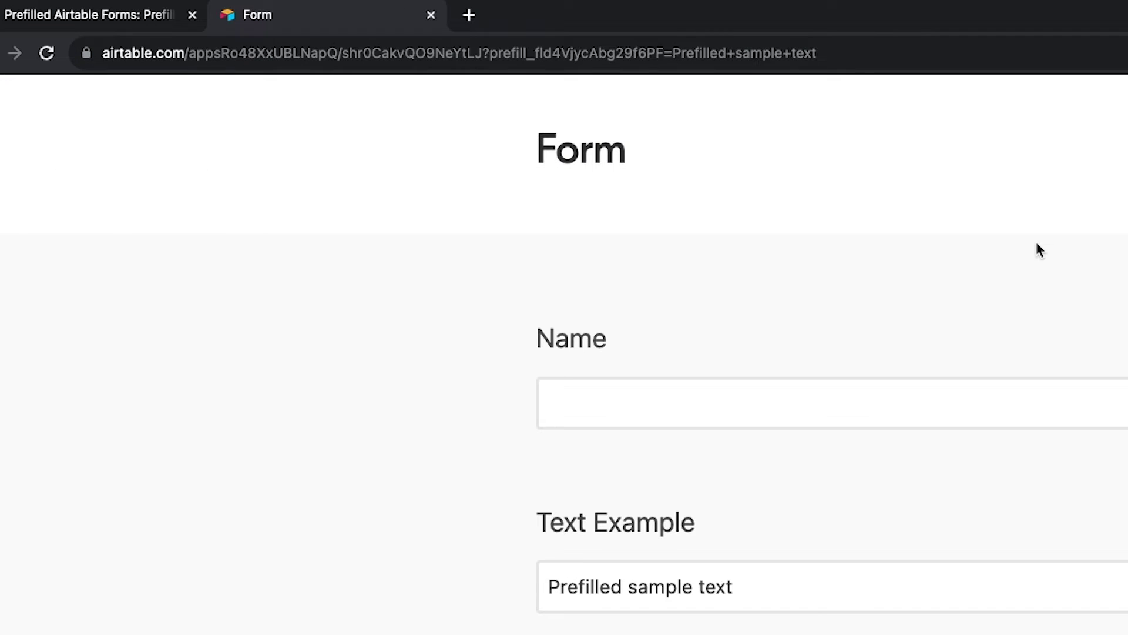
# - Restore the prefill_Text+Example=Prefilled+sample+text address from the suggestions and reload
pyautogui.click(872, 62)
pyautogui.moveTo(872, 62); pyautogui.dragTo(537, 57)
pyautogui.press('BackSpace')
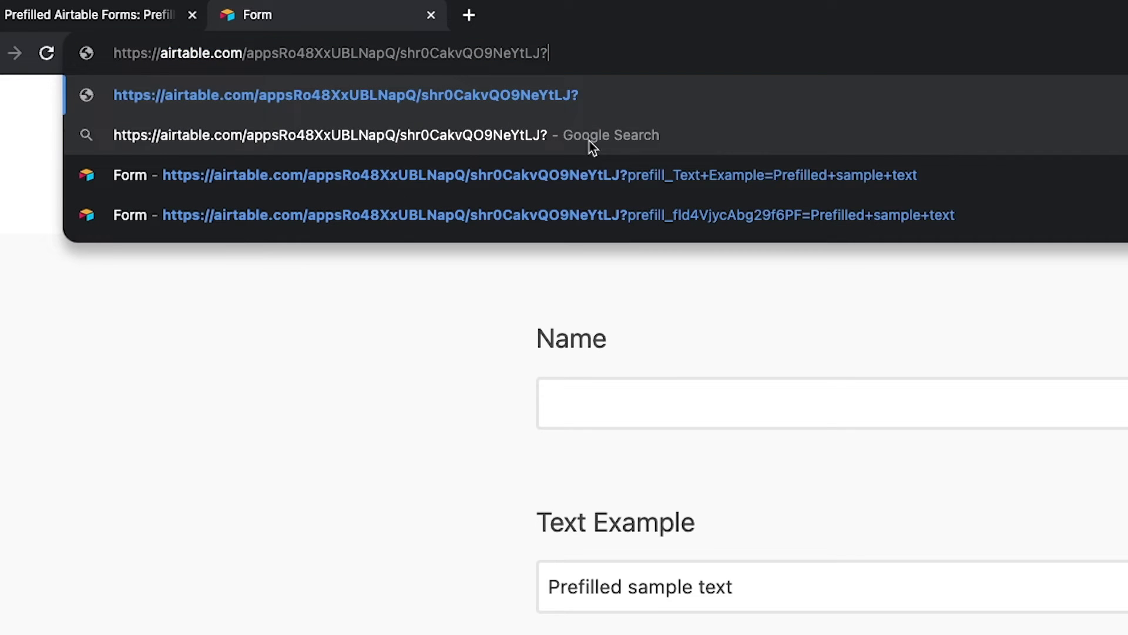
pyautogui.click(597, 172)
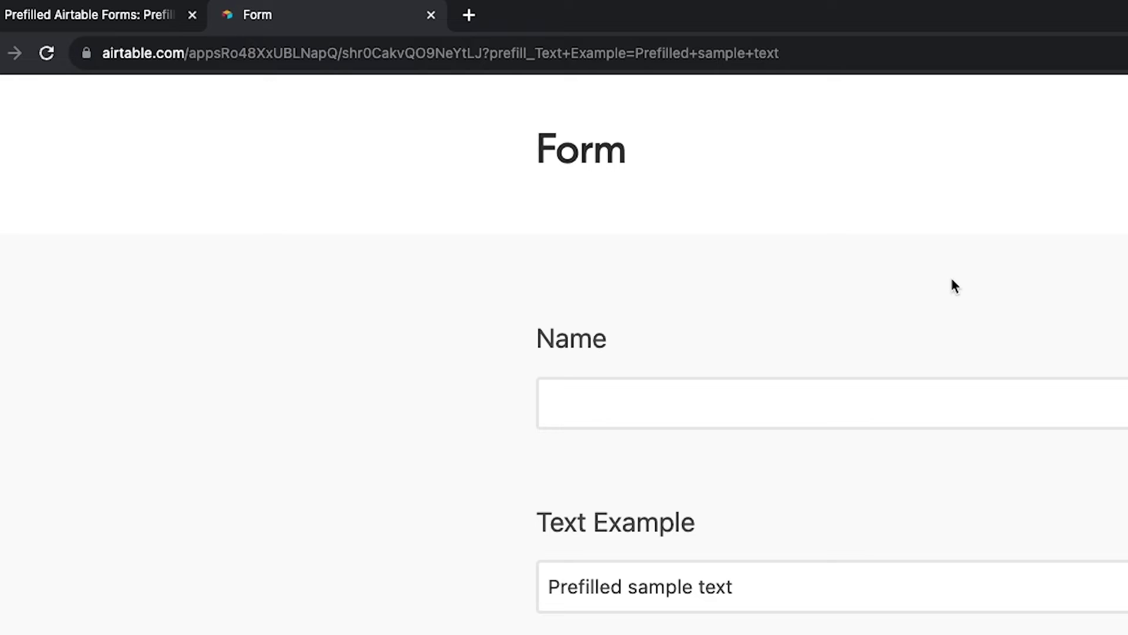
# - Change the URL query to ?prefill_Select=Option2, load it, and check the Select options
pyautogui.click(815, 54)
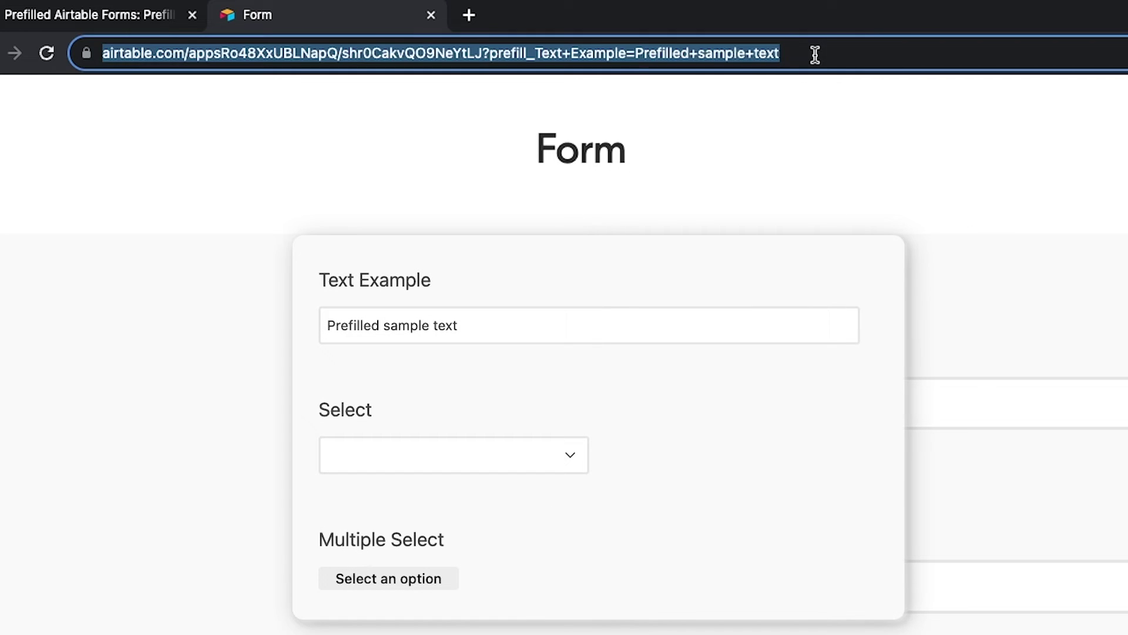
pyautogui.click(815, 54)
pyautogui.moveTo(843, 52); pyautogui.dragTo(590, 57)
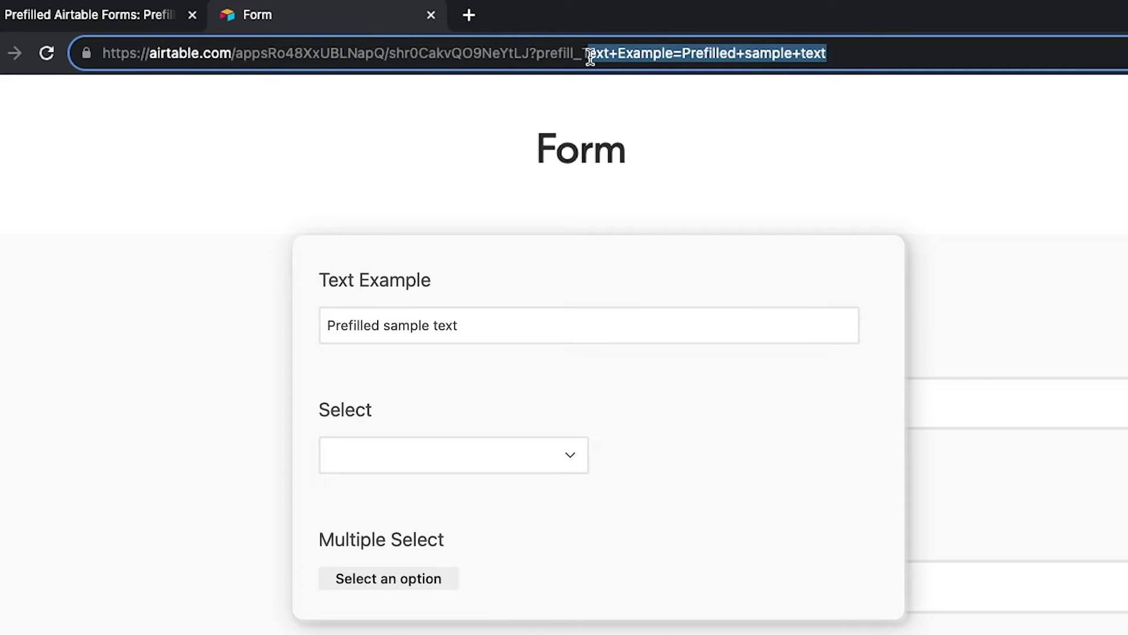
pyautogui.press('BackSpace')
pyautogui.press('BackSpace')
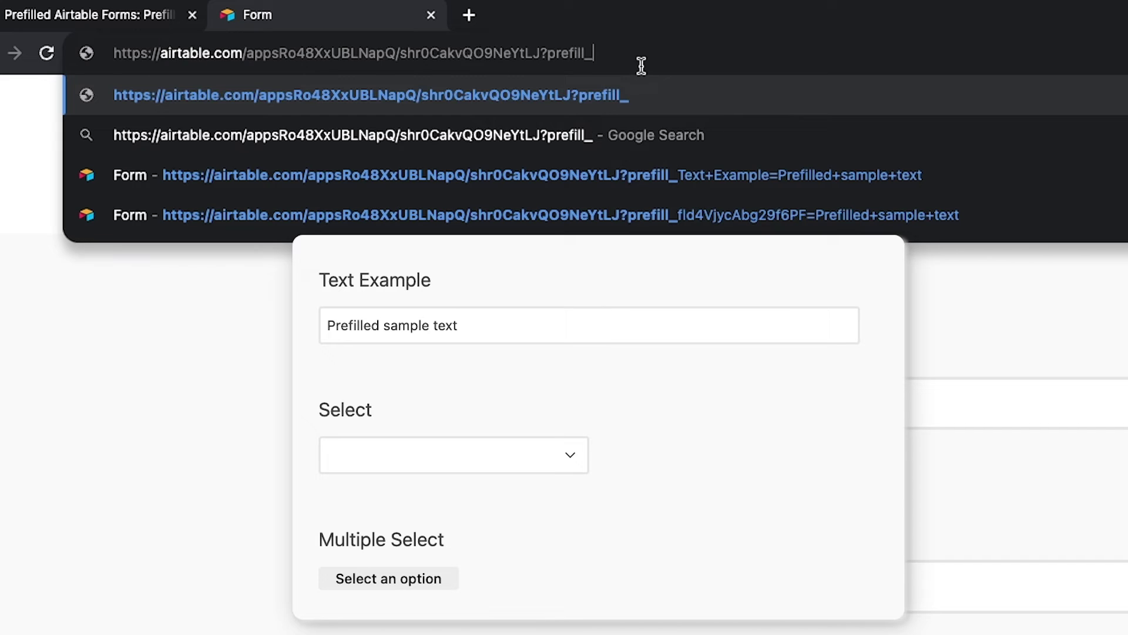
pyautogui.write('Selec')
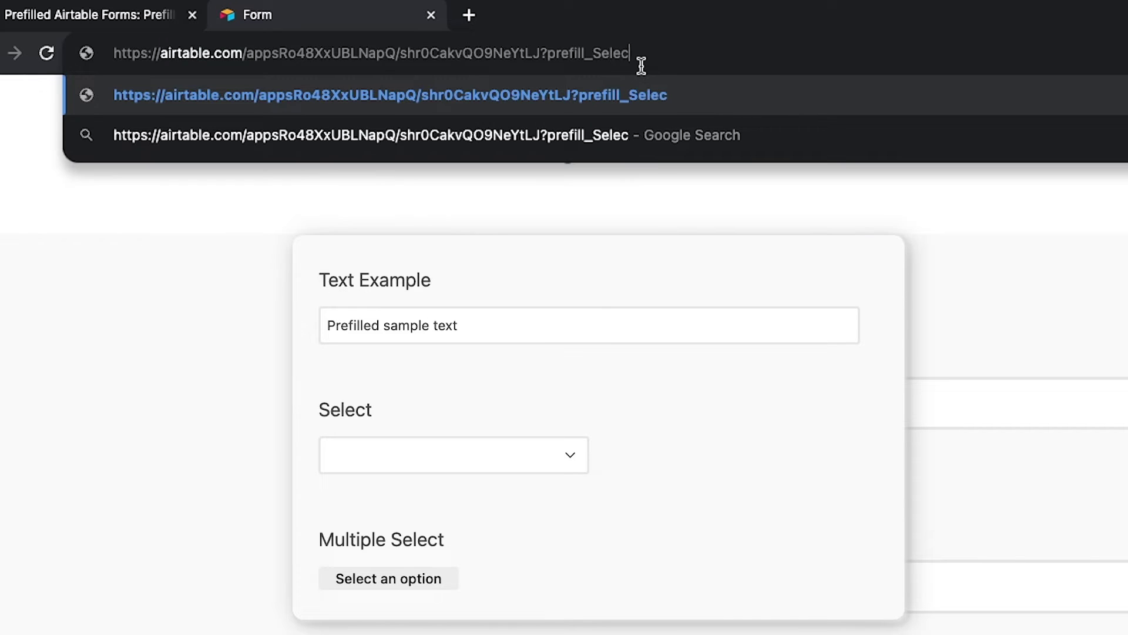
pyautogui.write('t=Opt')
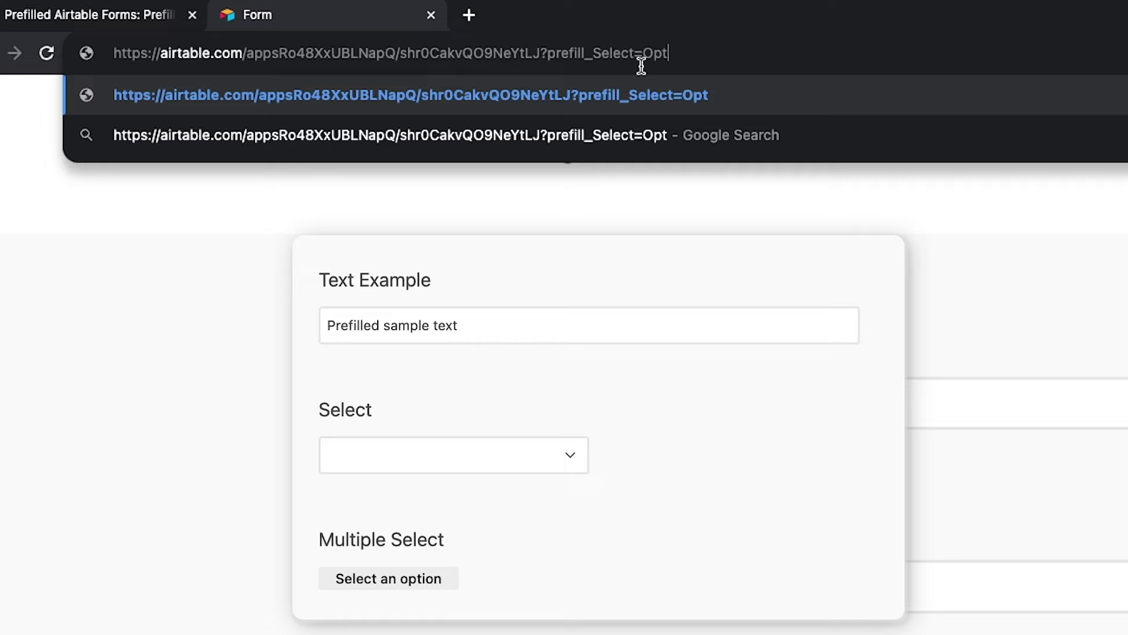
pyautogui.write('ion2')
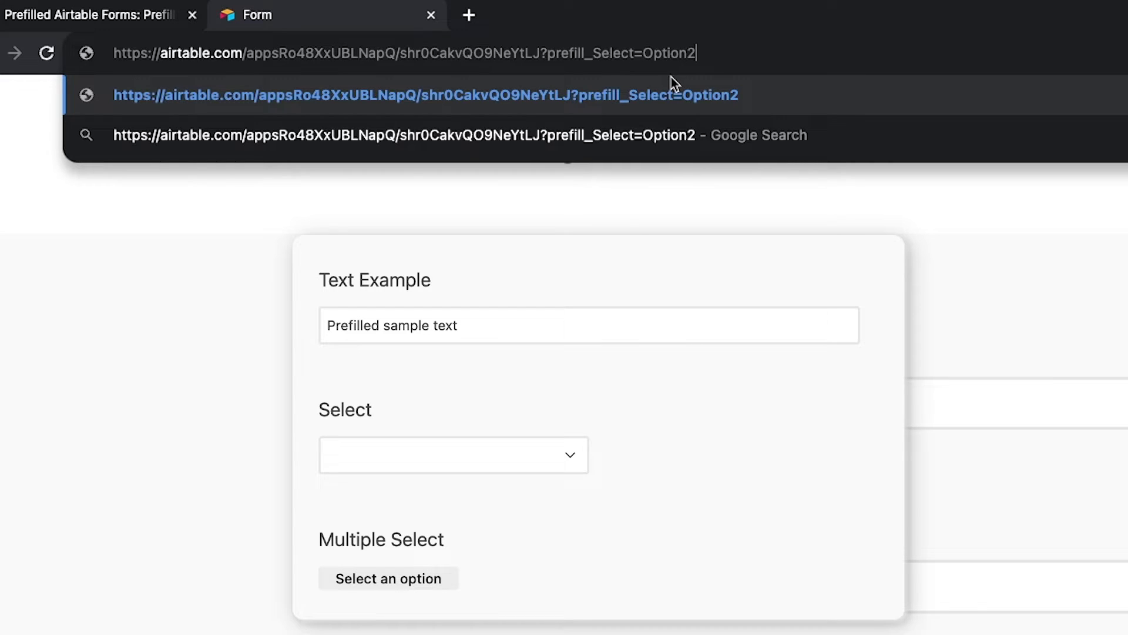
pyautogui.press('Return')
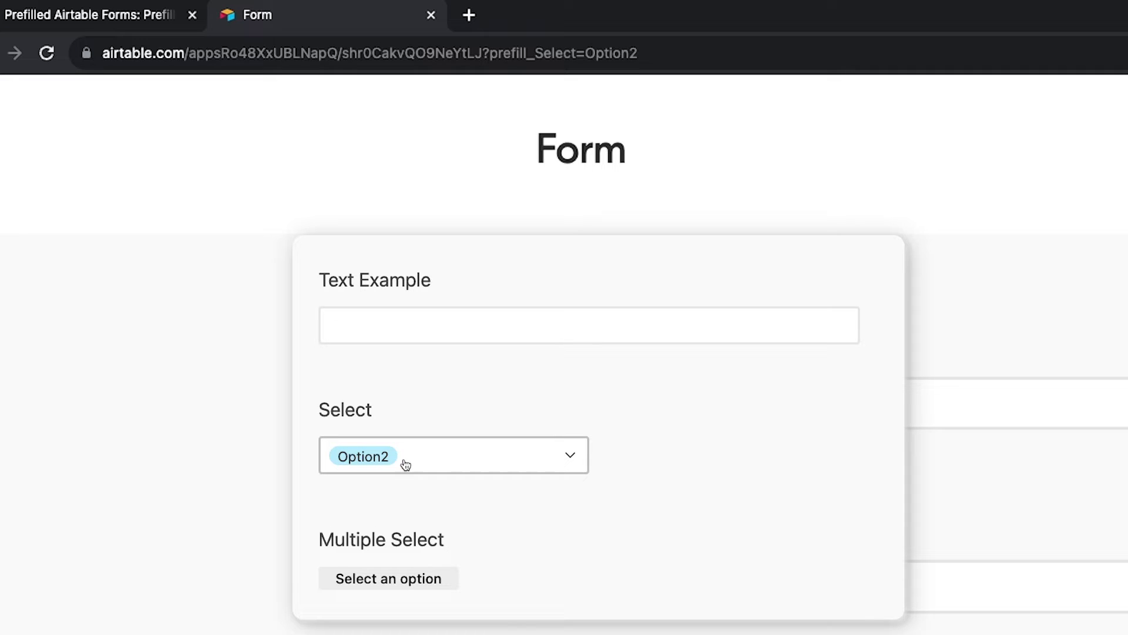
pyautogui.click(424, 463)
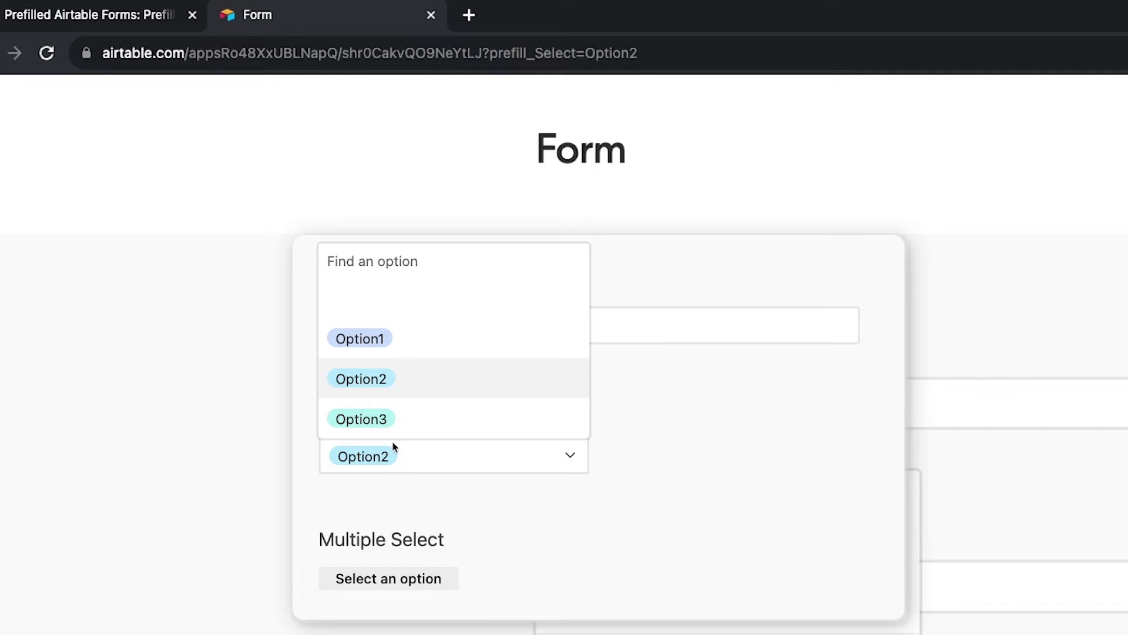
# - Load the form with ?prefill_Select=Option9 and confirm Select stays blank
pyautogui.click(667, 53)
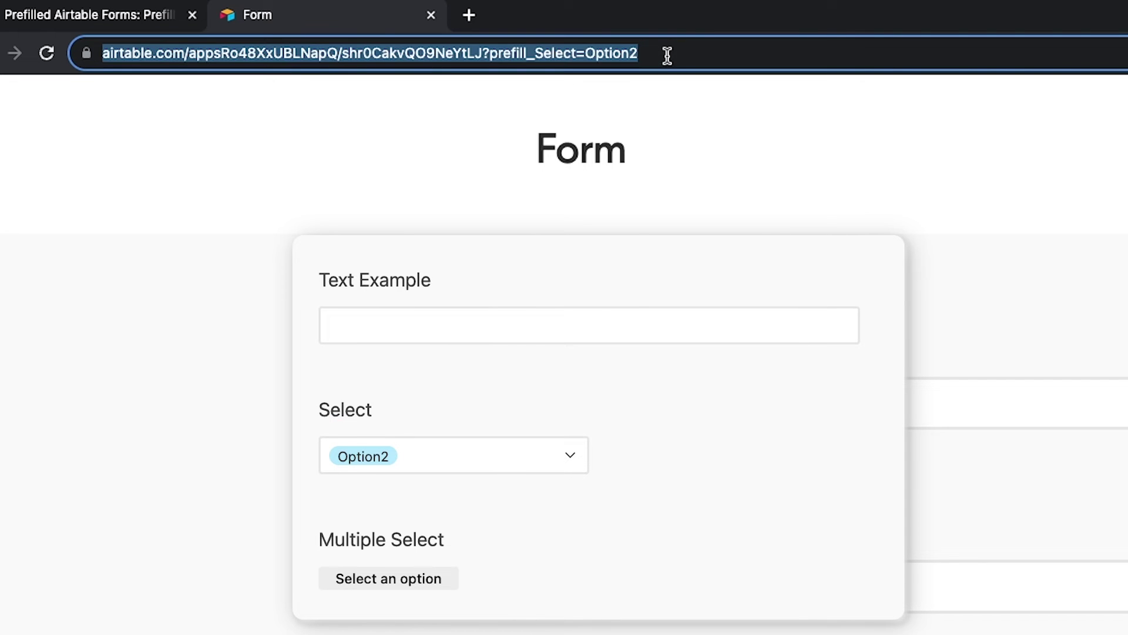
pyautogui.click(681, 54)
pyautogui.press('BackSpace')
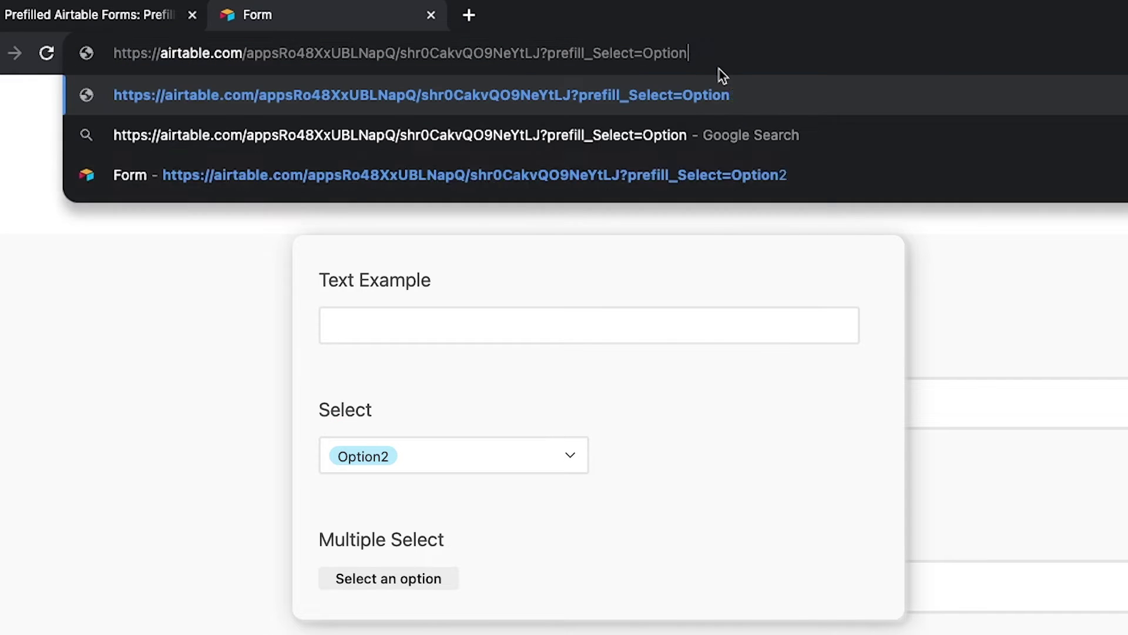
pyautogui.write('9')
pyautogui.press('Return')
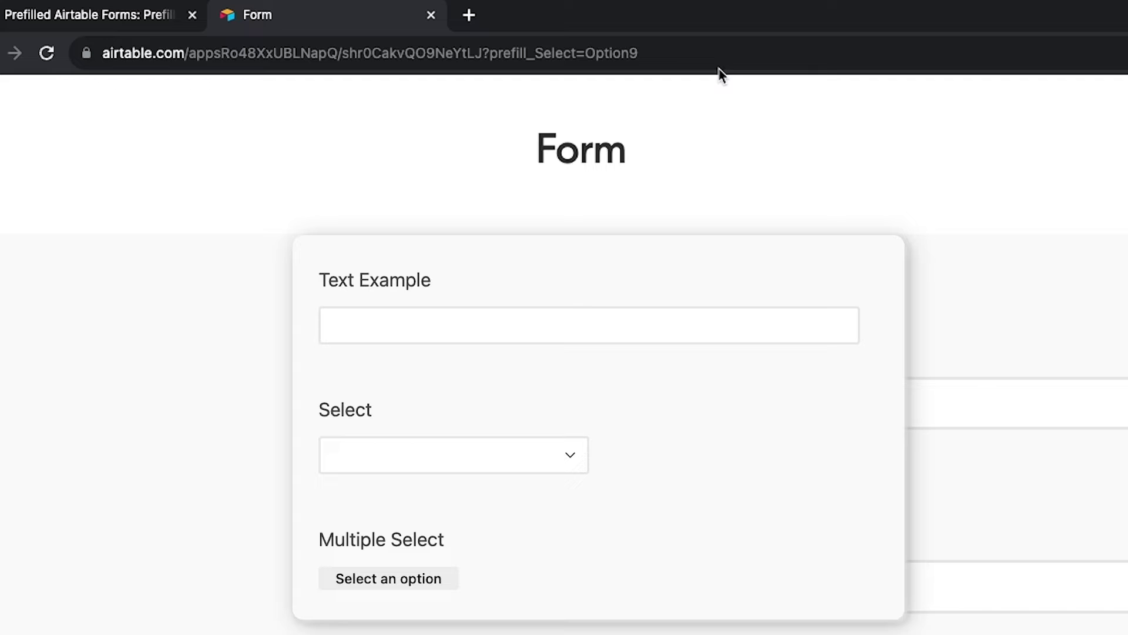
pyautogui.click(387, 464)
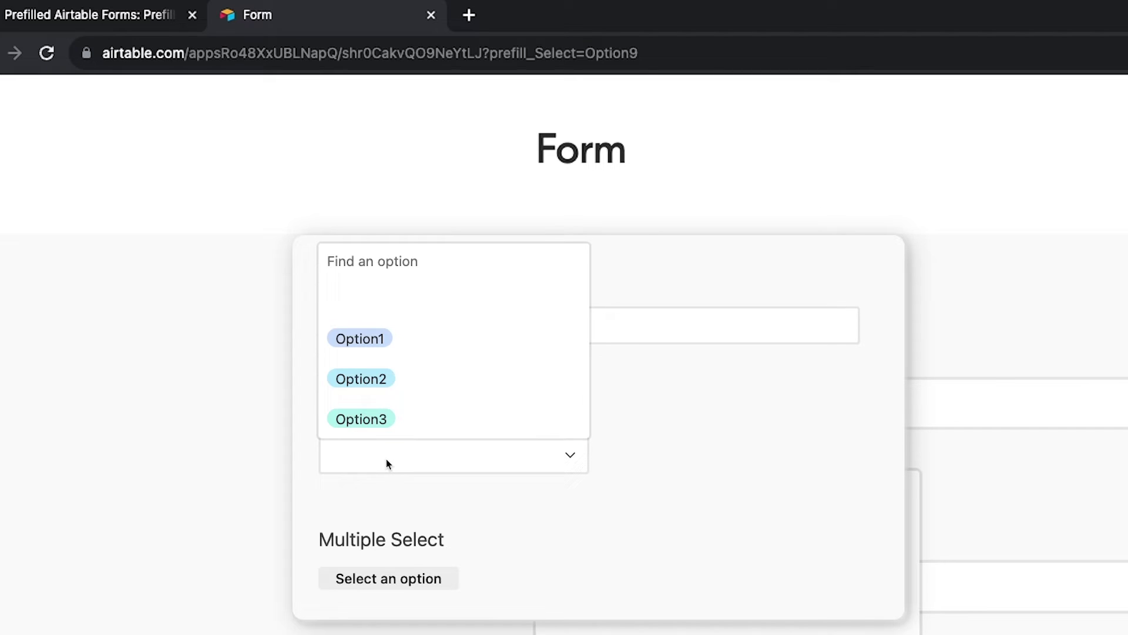
pyautogui.click(720, 76)
# - Change the query back to ?prefill_Select=Option2 and reload the form
pyautogui.click(711, 61)
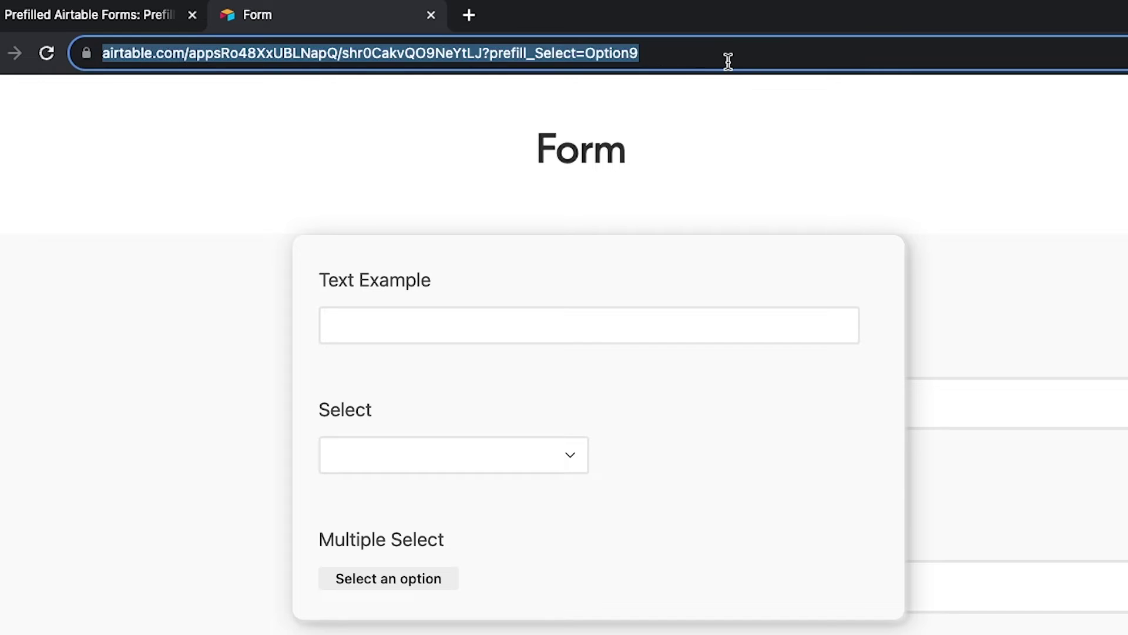
pyautogui.click(728, 61)
pyautogui.press('BackSpace')
pyautogui.write('2')
pyautogui.press('Return')
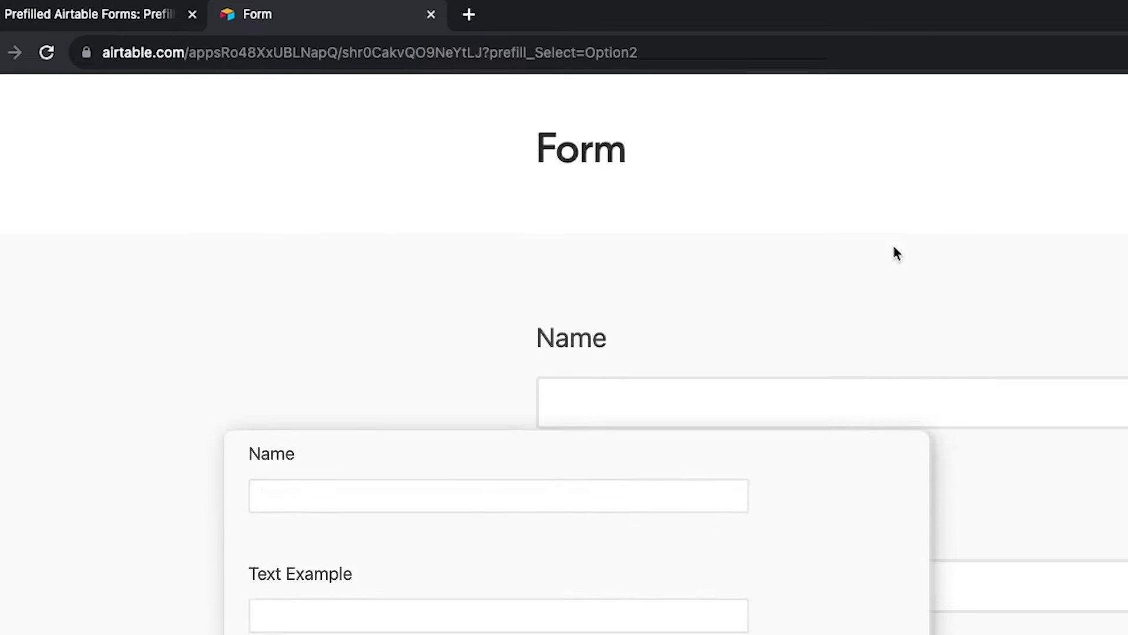
# - Replace the Select prefill with ?prefill_Multiple+Select=B,D and load the form to see B and D
pyautogui.click(663, 52)
pyautogui.moveTo(684, 52); pyautogui.dragTo(590, 52)
pyautogui.press('BackSpace')
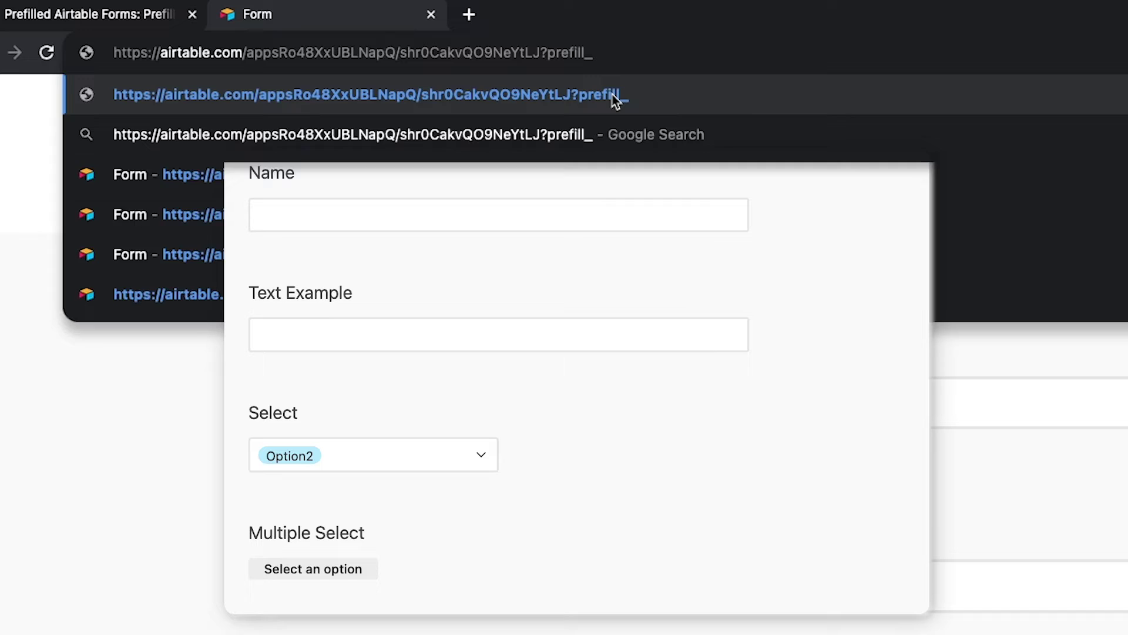
pyautogui.write('Multiple+Select')
pyautogui.write('=')
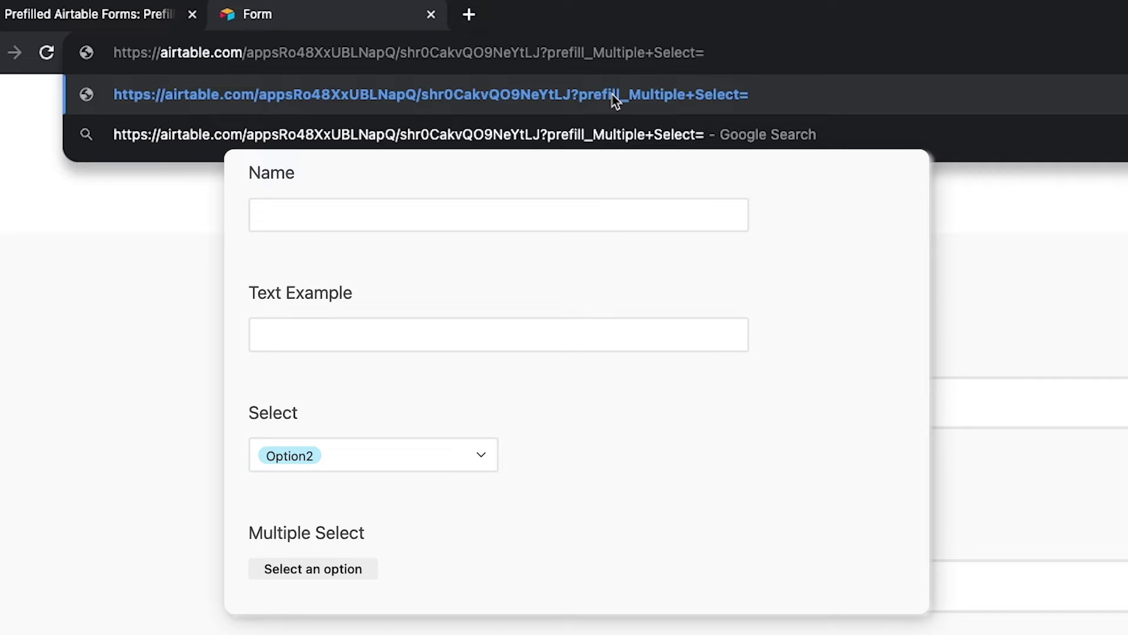
pyautogui.write('B,D')
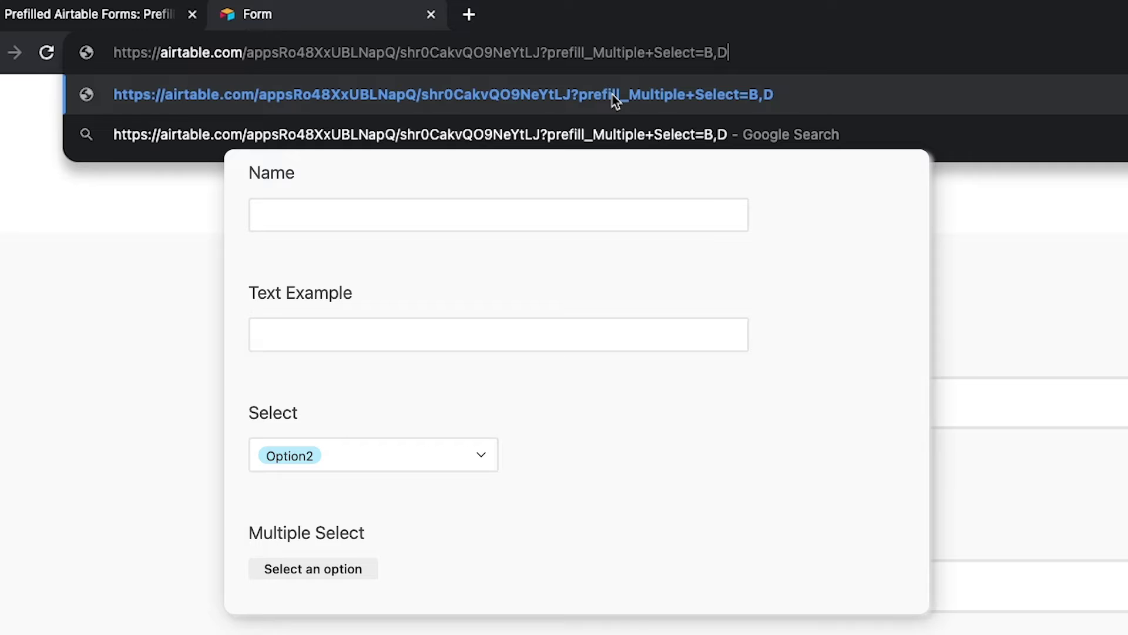
pyautogui.press('Return')
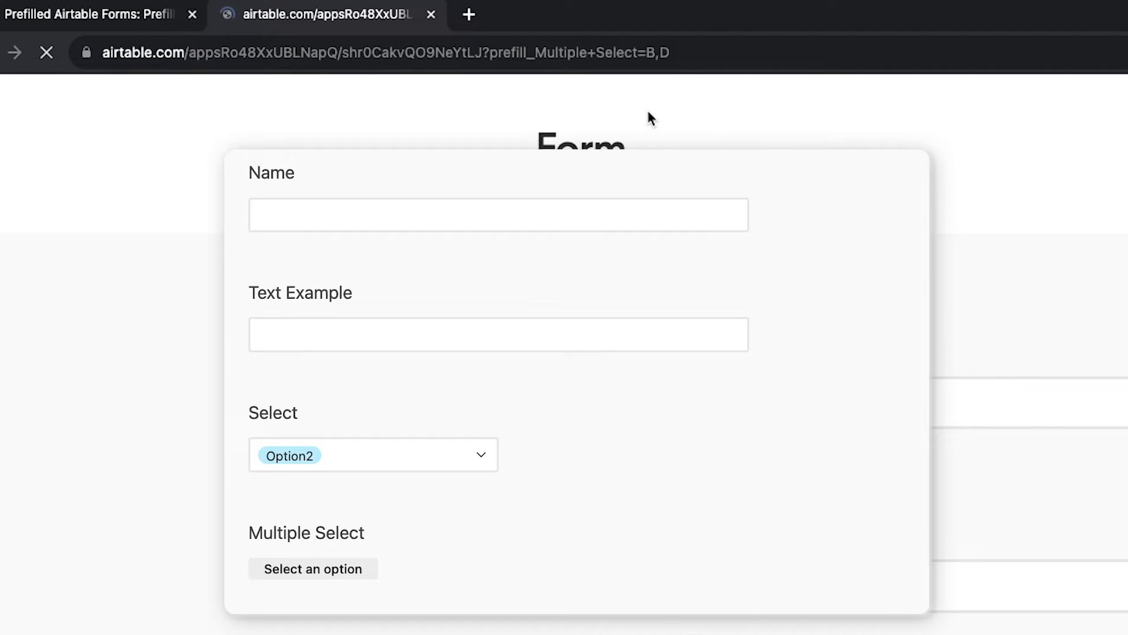
pyautogui.scroll(-2, 1077, 559)
pyautogui.scroll(-1, 601, 317)
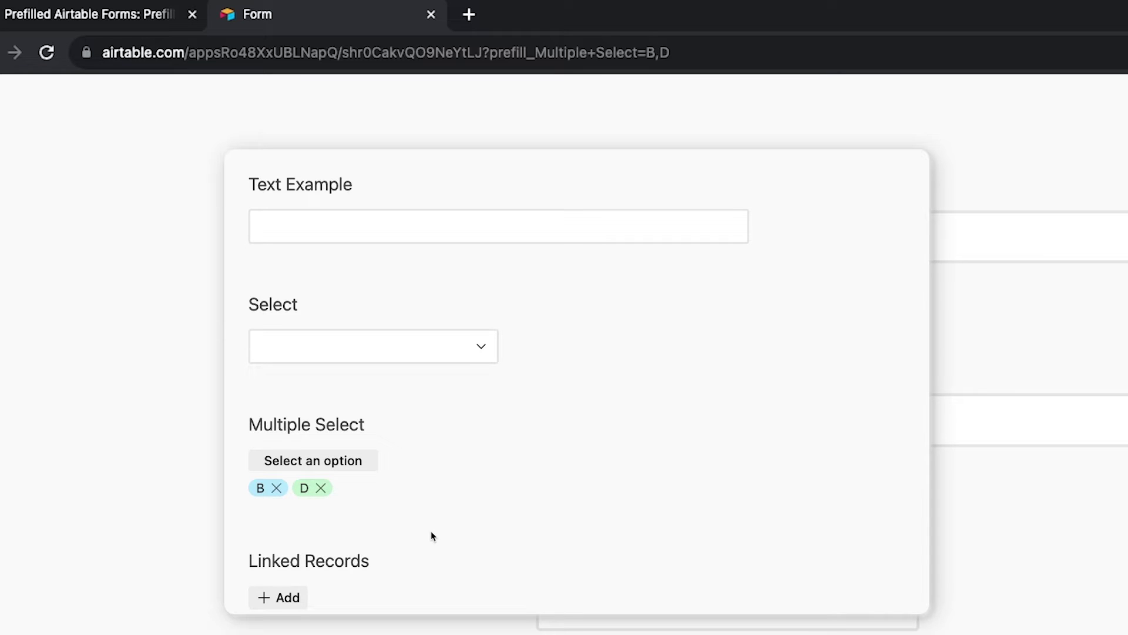
# - Paste combined Select=Option2 and Text+Example prefills into the URL, drop the extra '?', and load
pyautogui.click(718, 53)
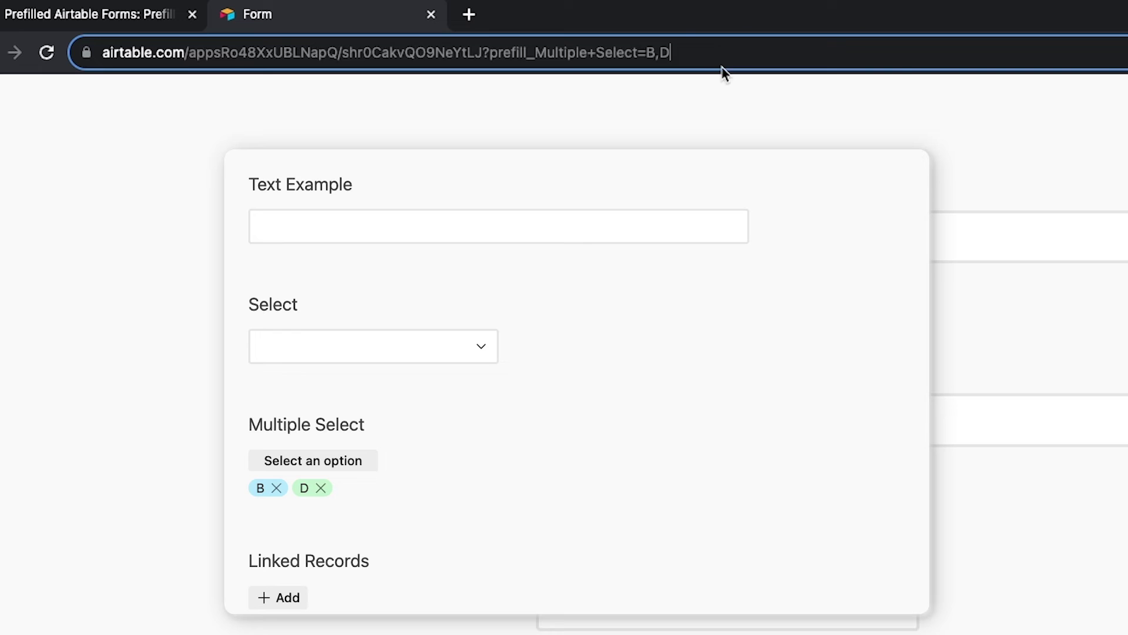
pyautogui.moveTo(738, 53); pyautogui.dragTo(547, 54)
pyautogui.press('BackSpace')
pyautogui.press('BackSpace')
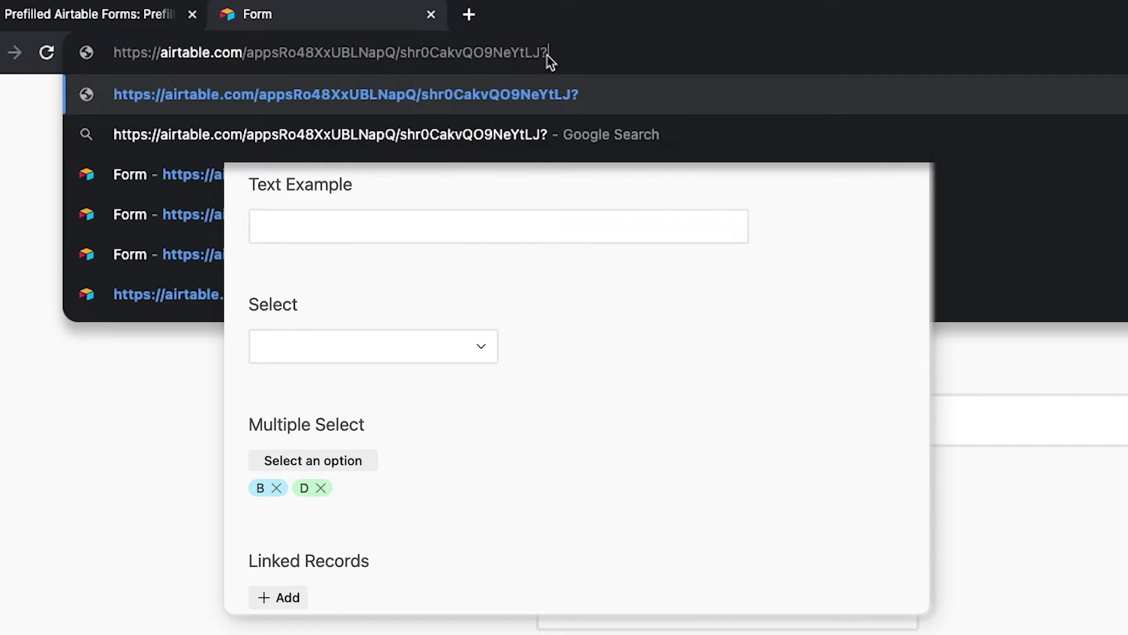
pyautogui.write('?prefill_Multiple+Select=B,D&prefill_Select=Option2&prefill_Text+Example=Prefilled+sample+text')
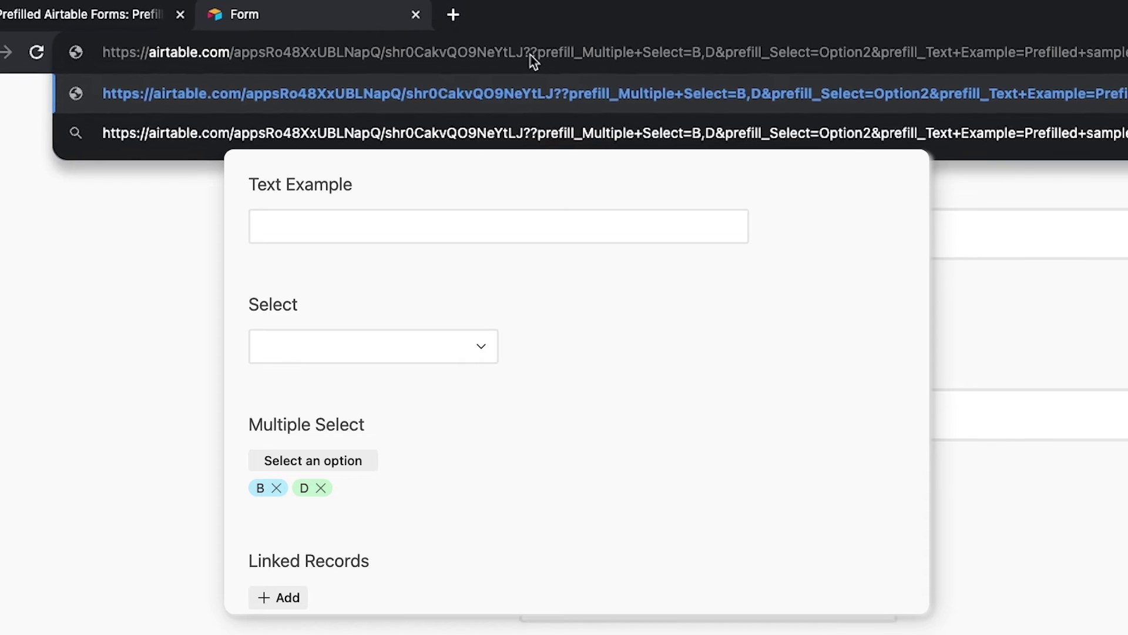
pyautogui.press('BackSpace')
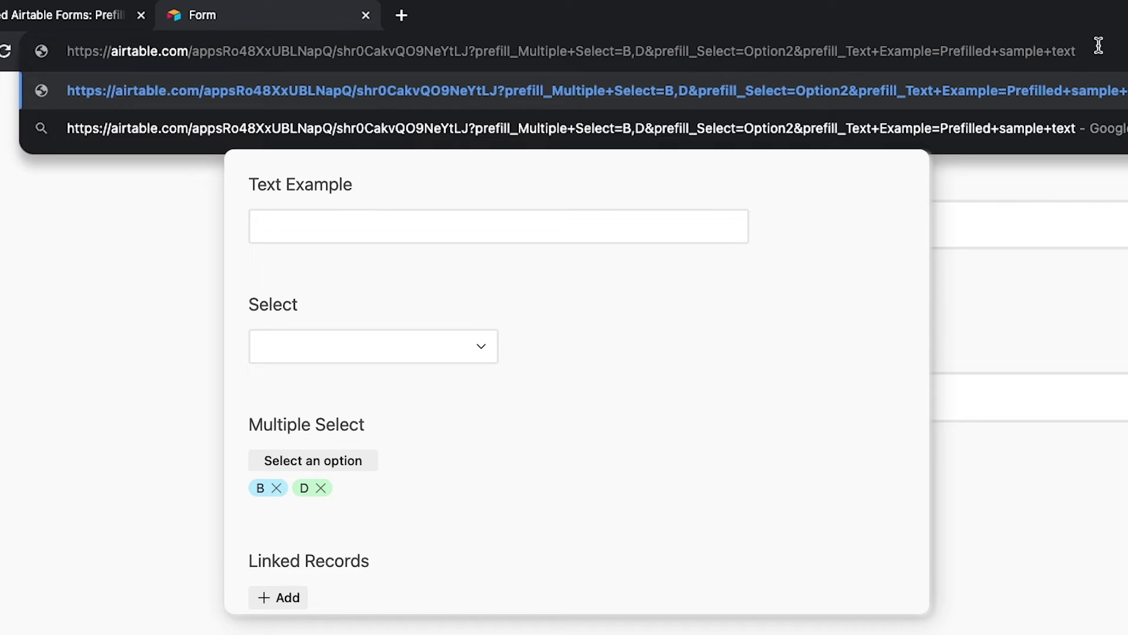
pyautogui.press('Return')
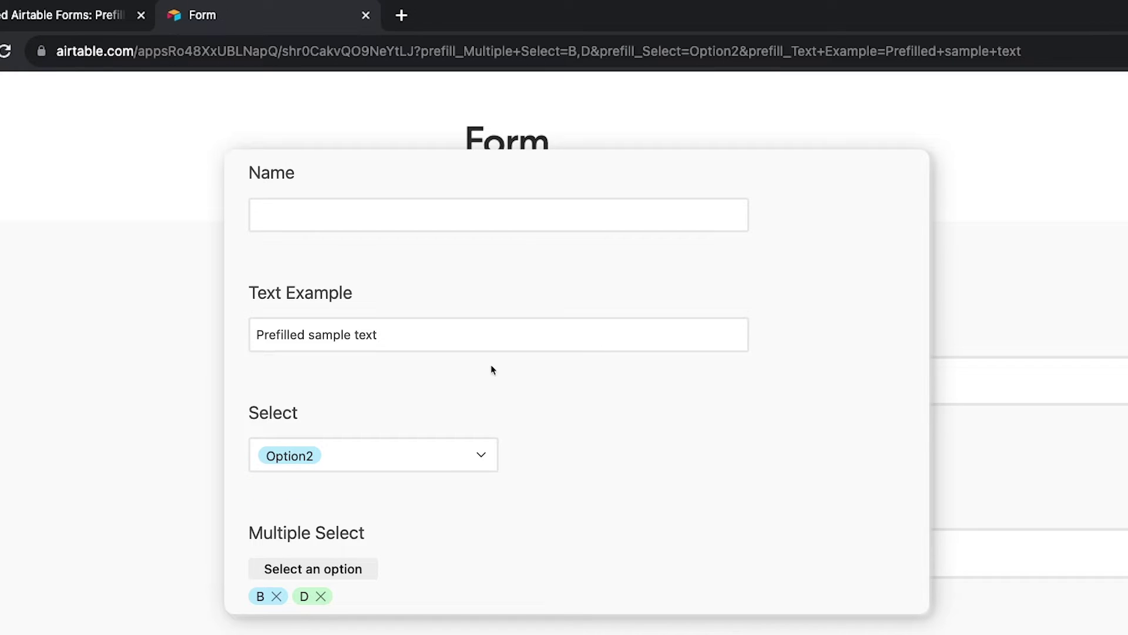
pyautogui.scroll(-3, 486, 459)
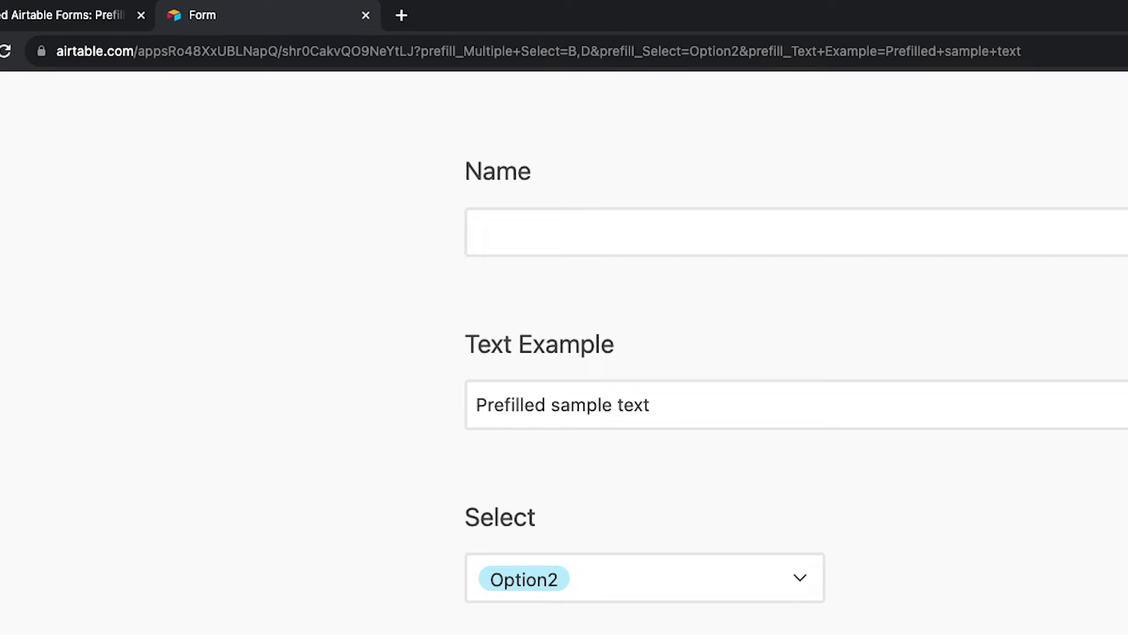
# - Replace the form URL's parameters with prefill_Linked+Records=recXXXXXX as a placeholder record ID
pyautogui.scroll(-6, 797, 353)
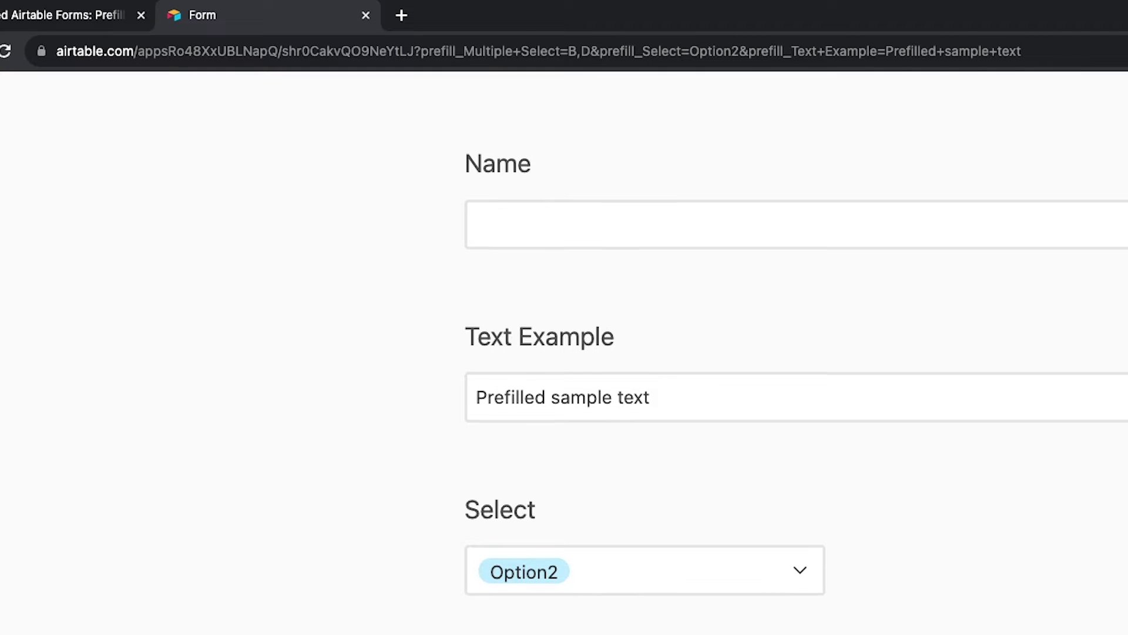
pyautogui.scroll(-2, 796, 353)
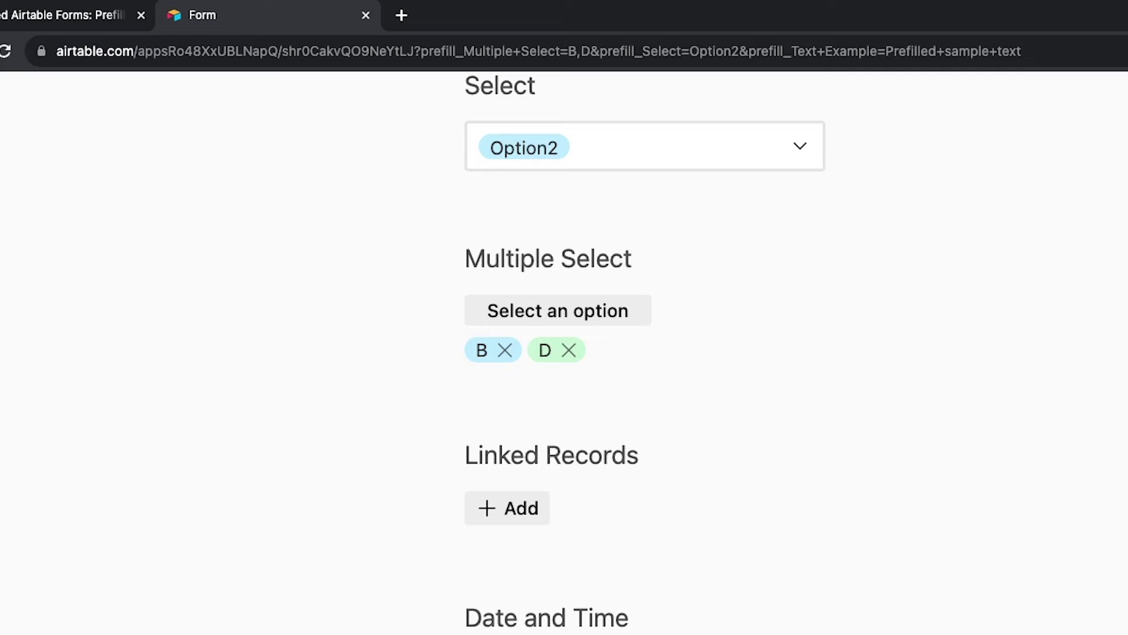
pyautogui.click(1038, 52)
pyautogui.moveTo(1081, 51); pyautogui.dragTo(505, 49)
pyautogui.write('Linked+Records=')
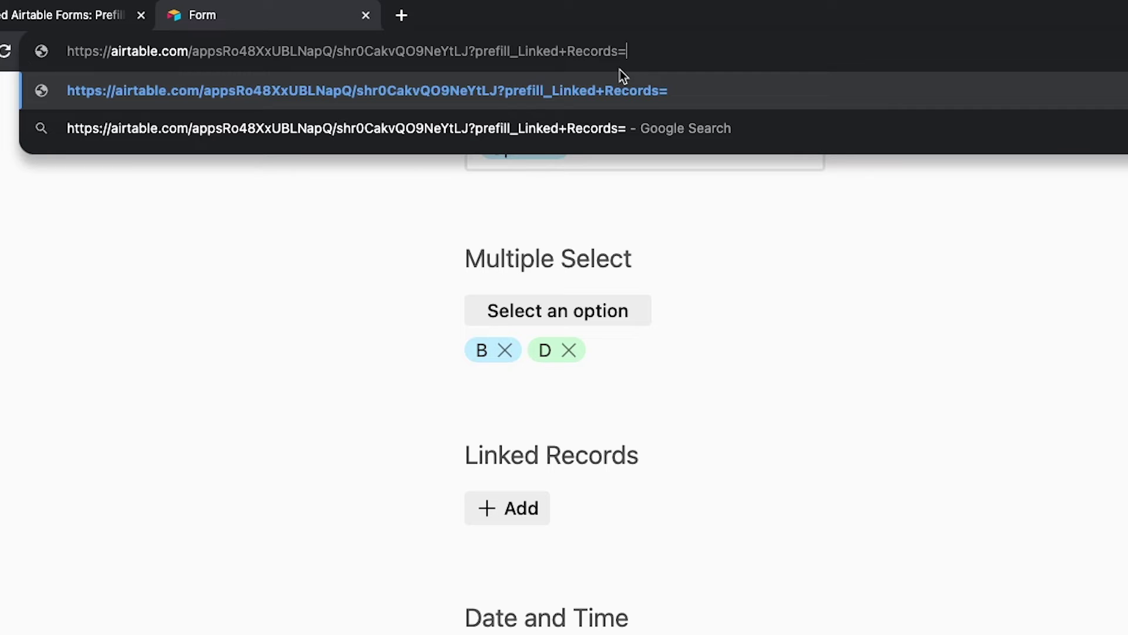
pyautogui.write('recXX')
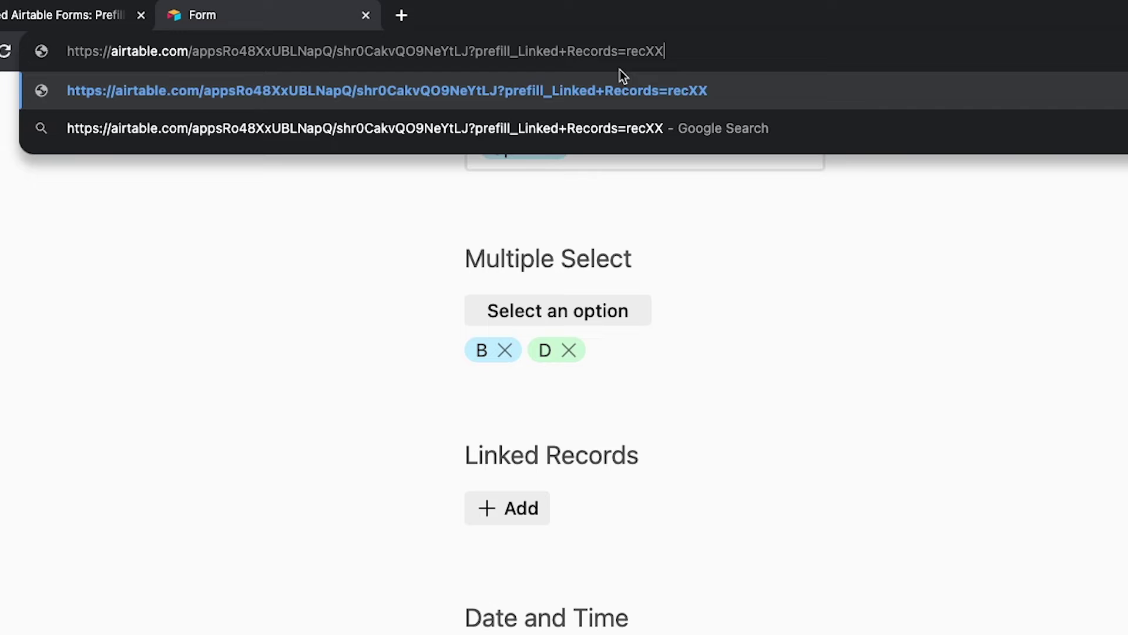
pyautogui.write('XXXX')
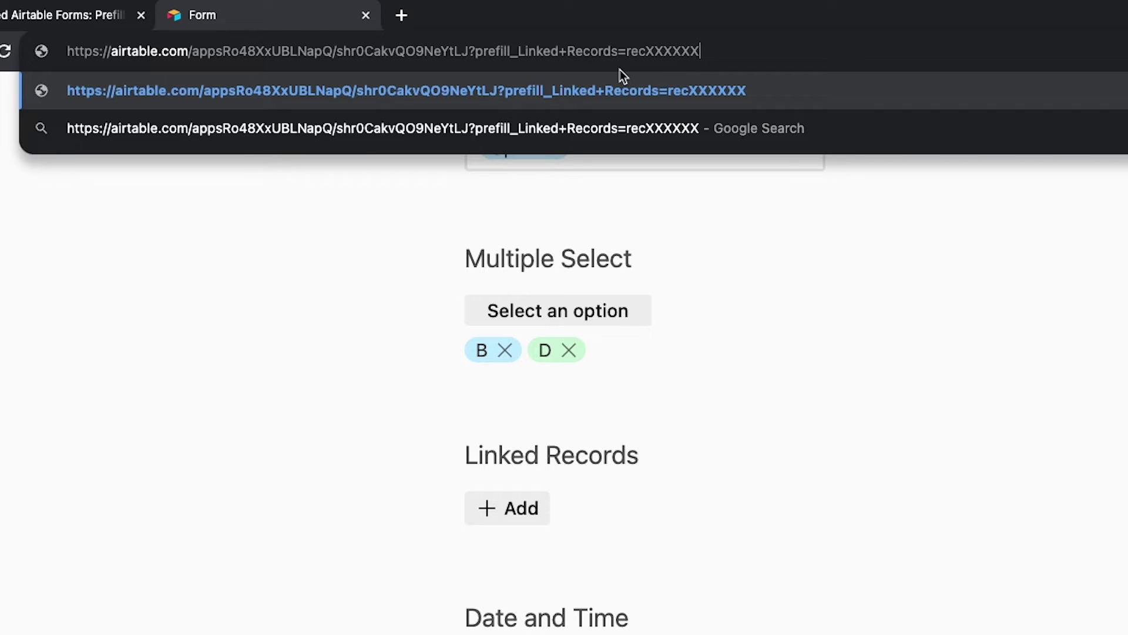
pyautogui.press('Escape')
pyautogui.click(92, 23)
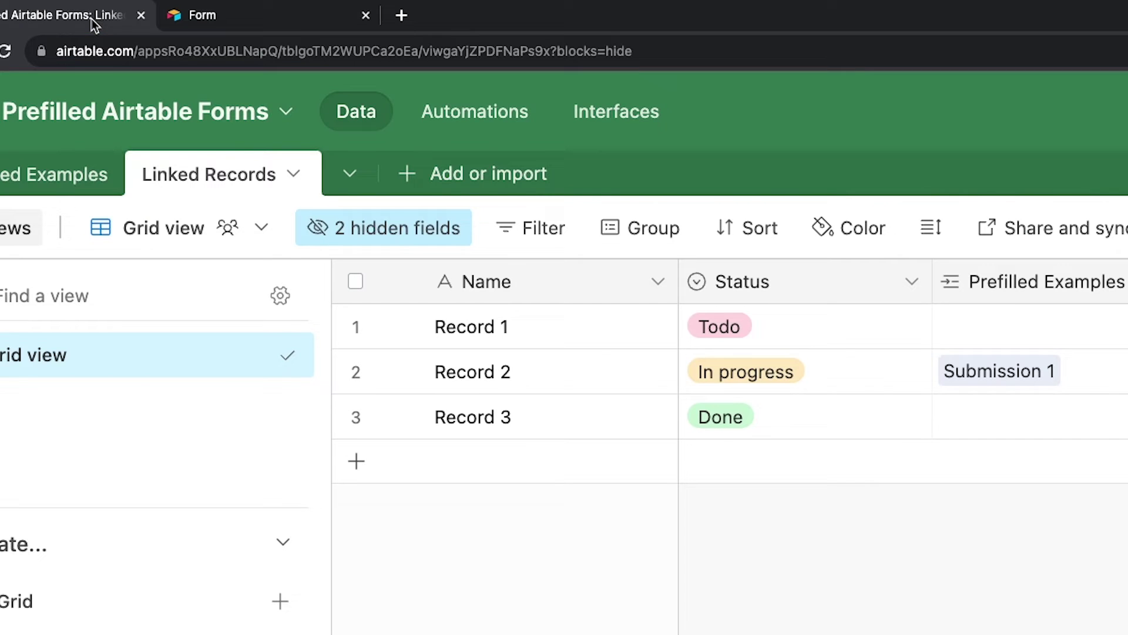
pyautogui.click(392, 329)
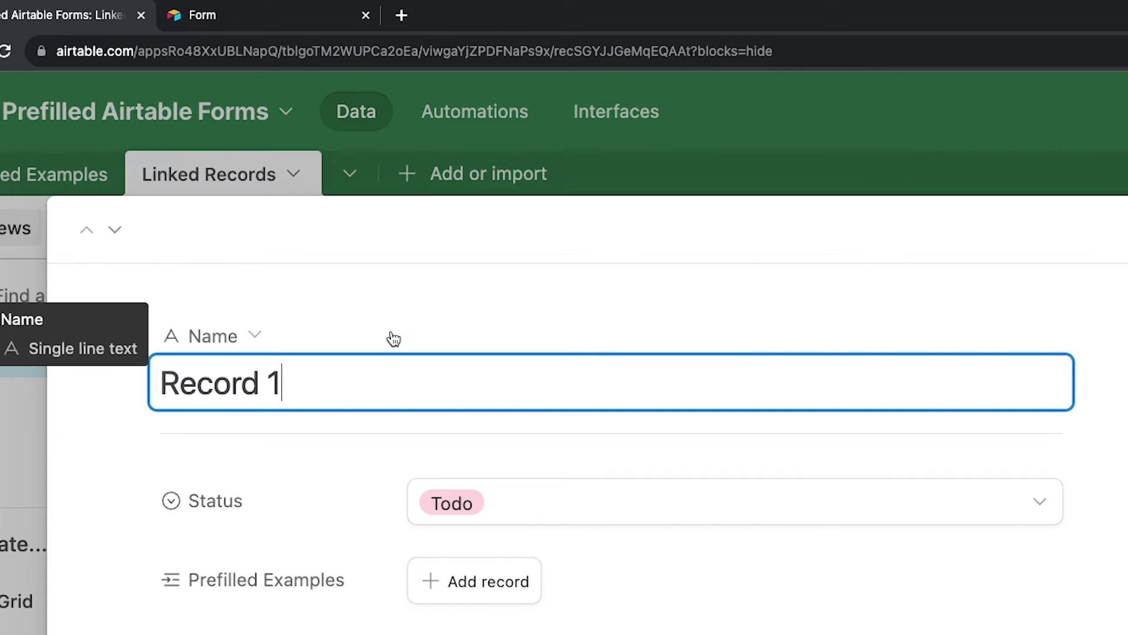
pyautogui.click(628, 51)
pyautogui.click(652, 52)
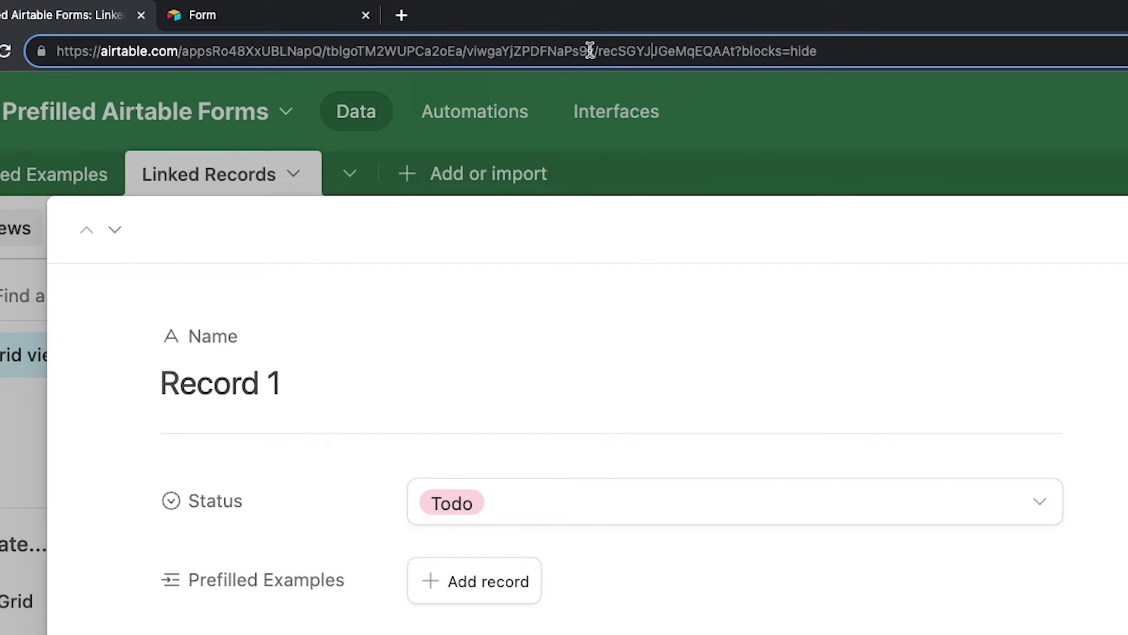
pyautogui.moveTo(599, 51); pyautogui.dragTo(736, 53)
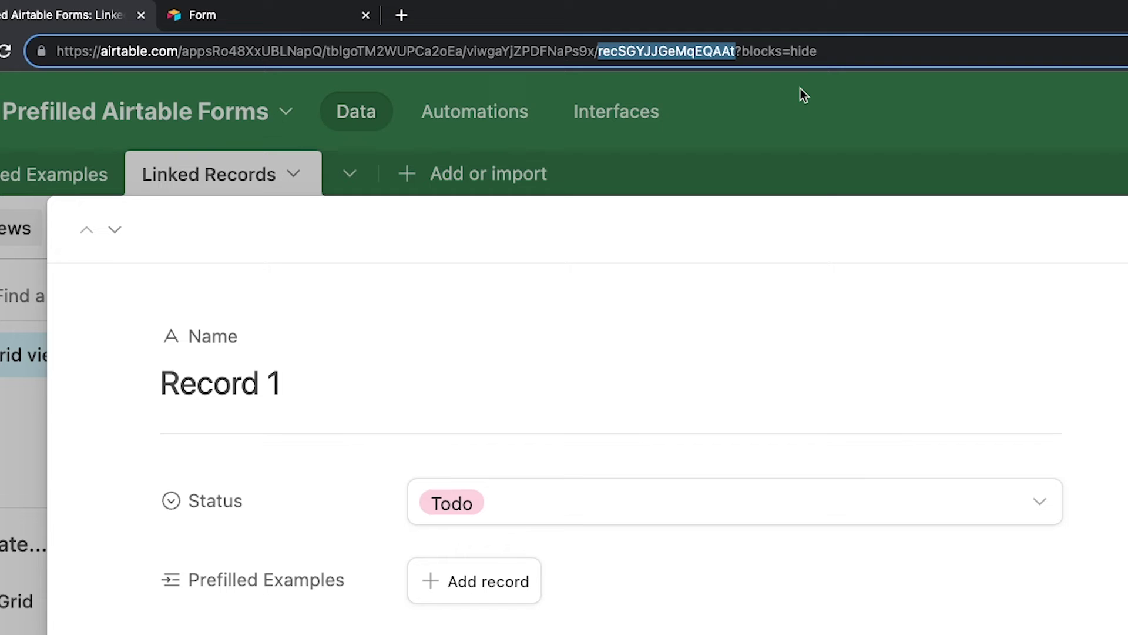
# - Add a Formula field named 'Record ID' using RECORD_ID() to the Linked Records table
pyautogui.press('Escape')
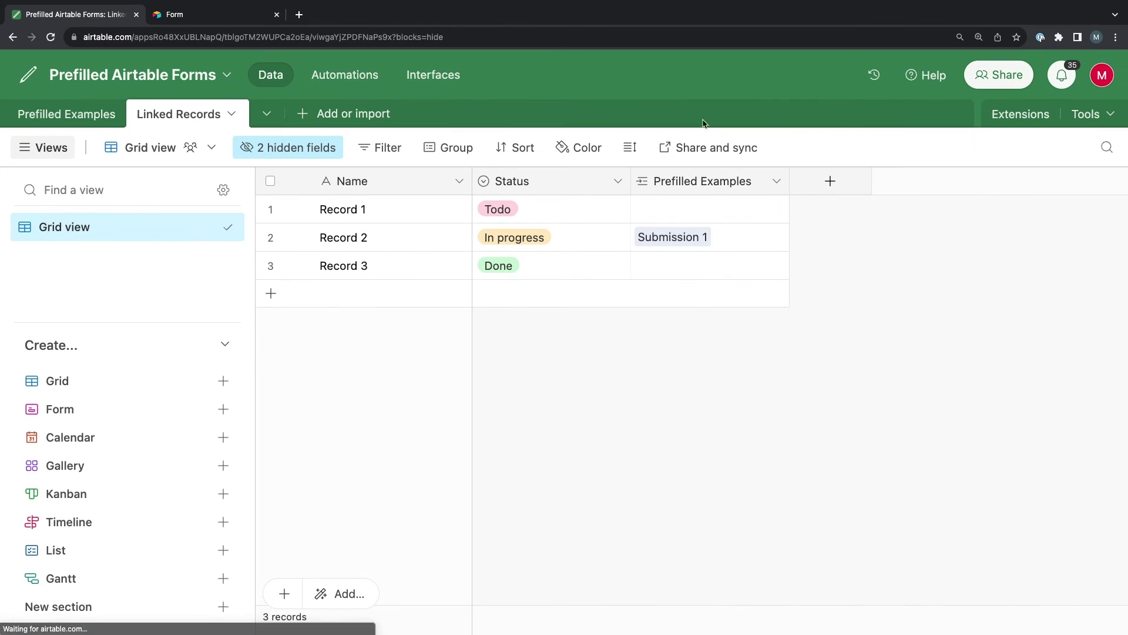
pyautogui.click(826, 181)
pyautogui.click(814, 263)
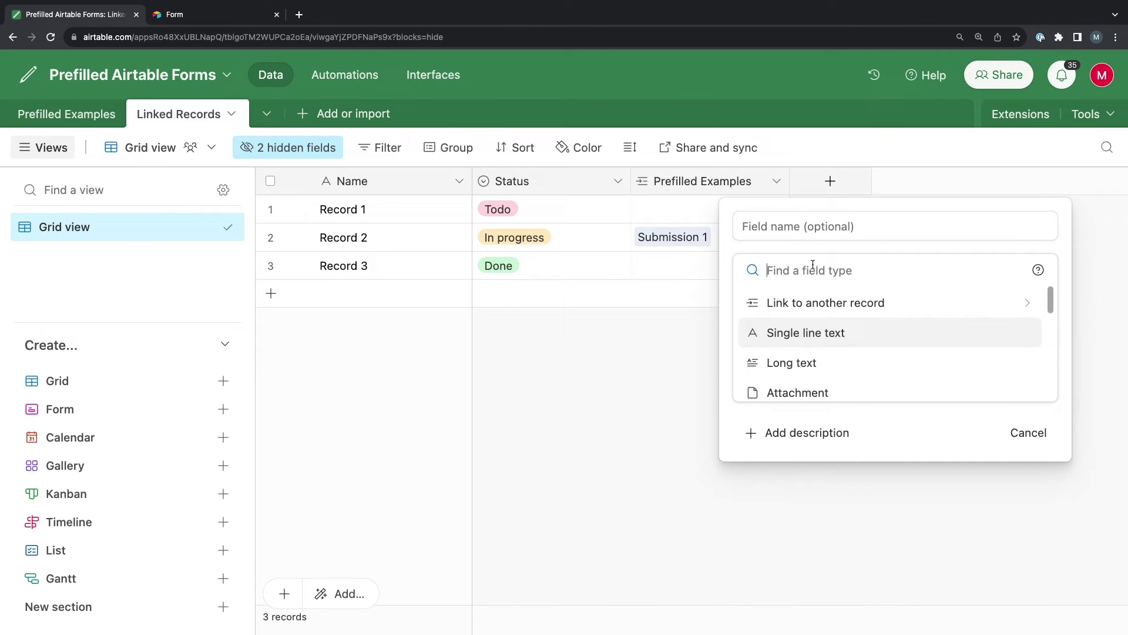
pyautogui.write('formula')
pyautogui.click(792, 310)
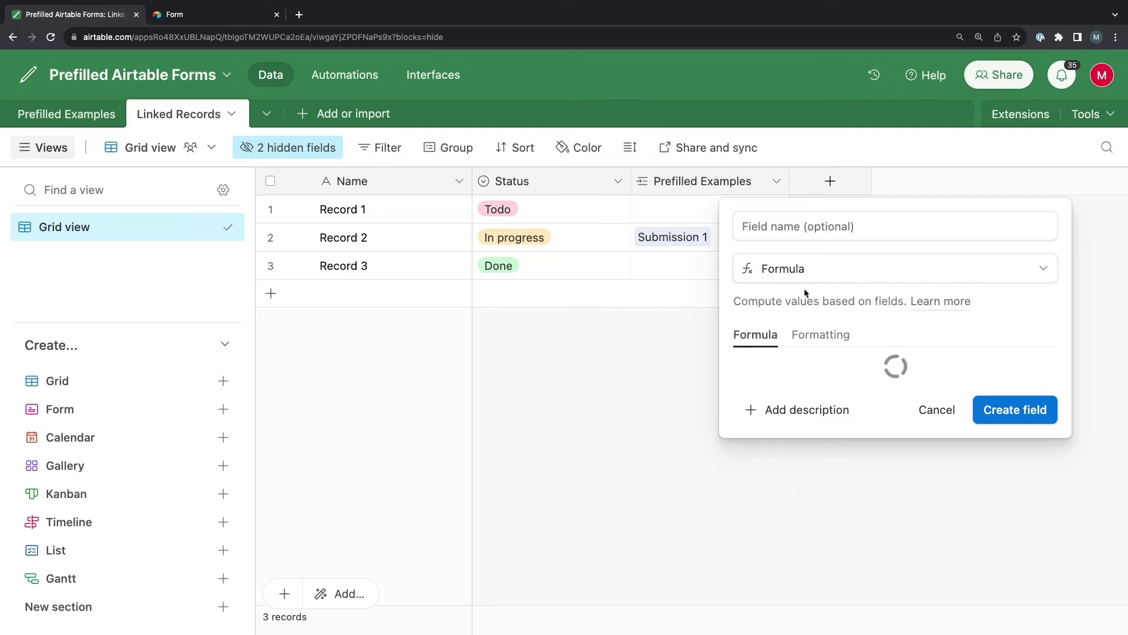
pyautogui.click(806, 235)
pyautogui.write('Record ID')
pyautogui.click(797, 360)
pyautogui.write('REcord')
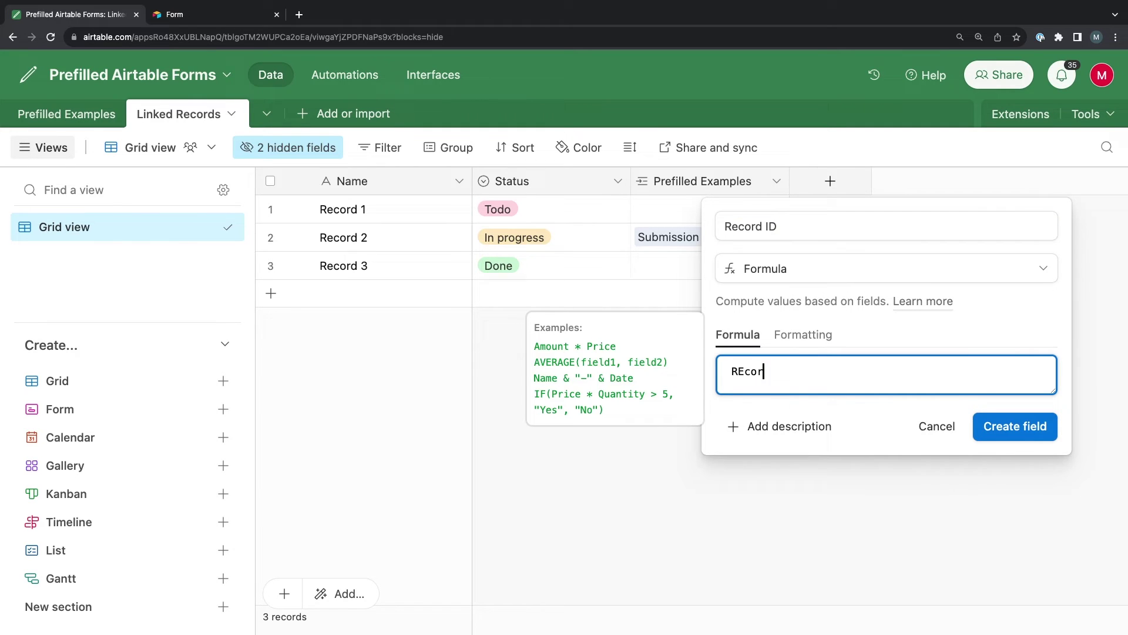
pyautogui.click(787, 420)
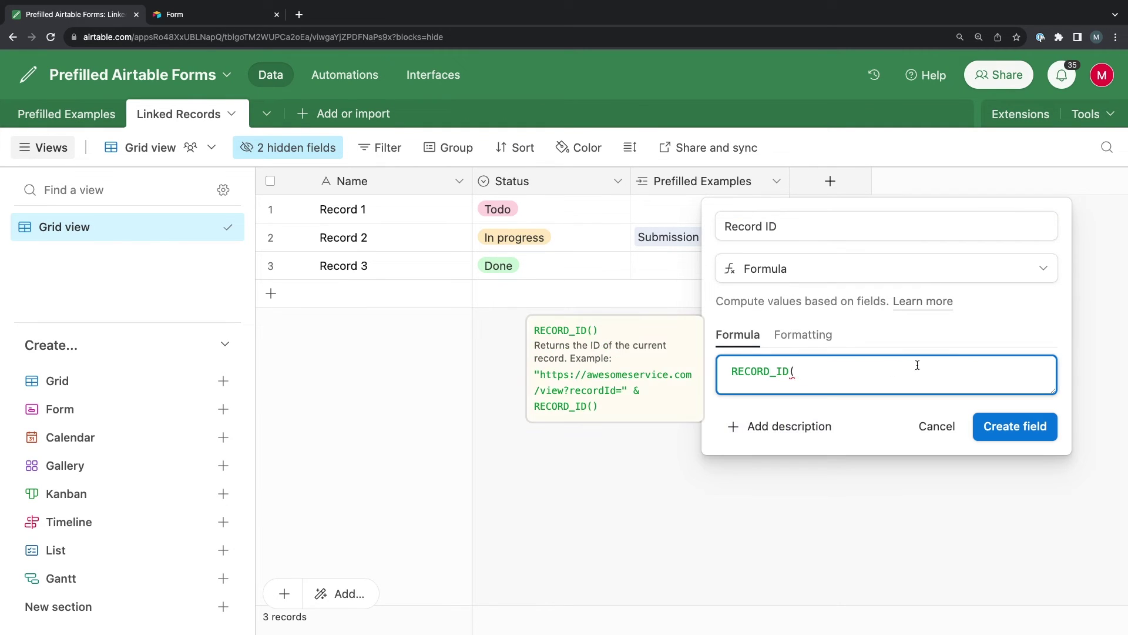
pyautogui.click(1035, 423)
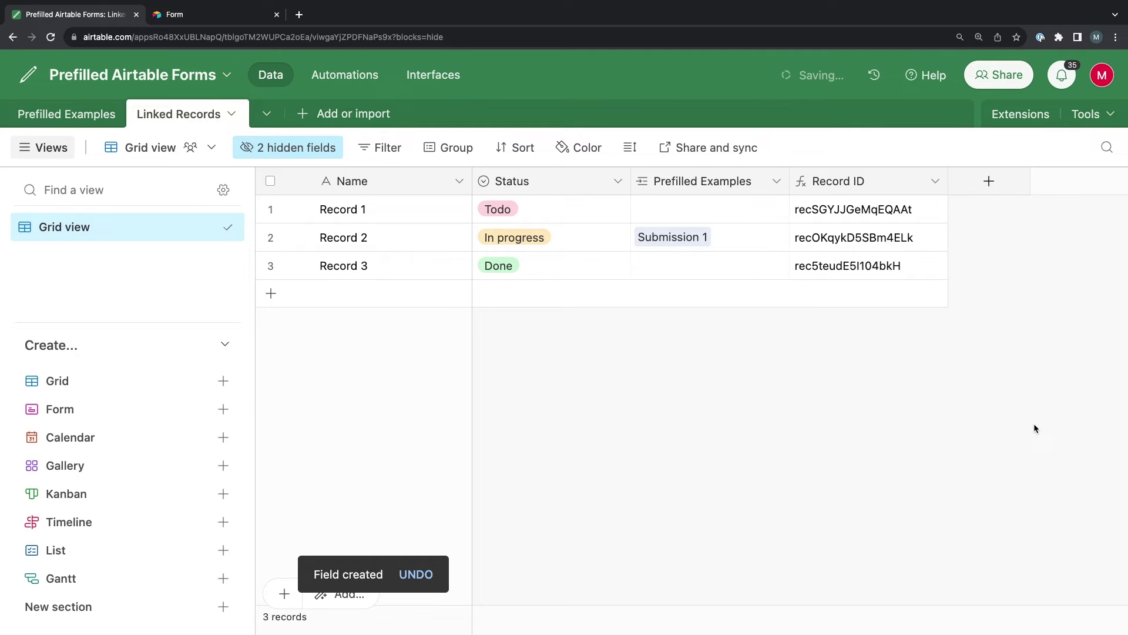
# - Copy Record 1's record ID and select the recXXXXXX placeholder in the form URL
pyautogui.click(866, 215)
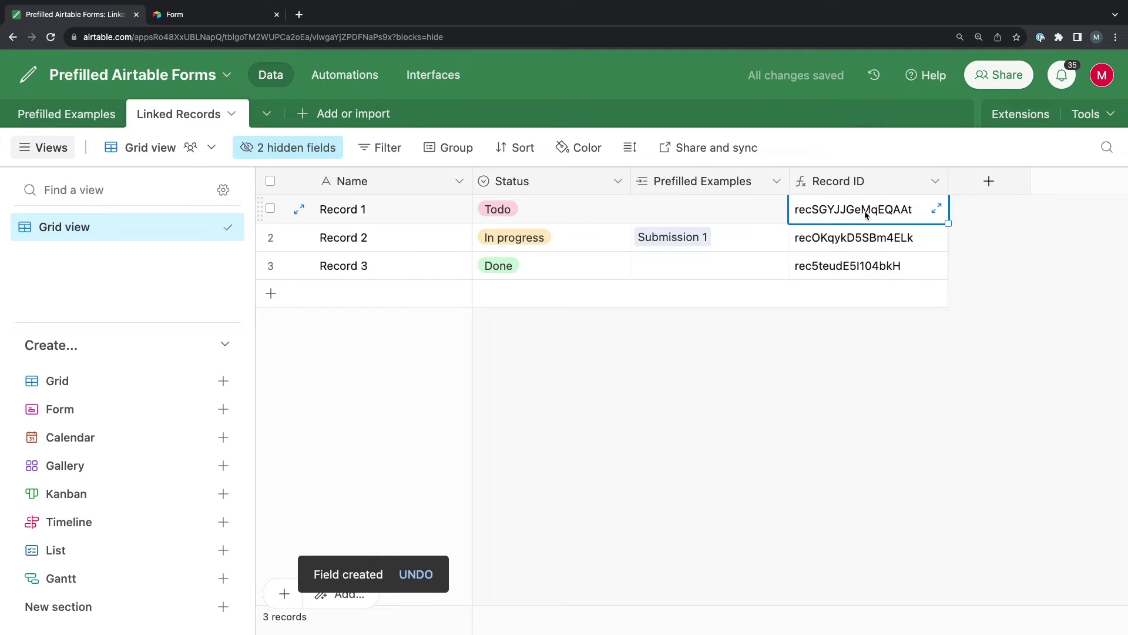
pyautogui.press('super+c')
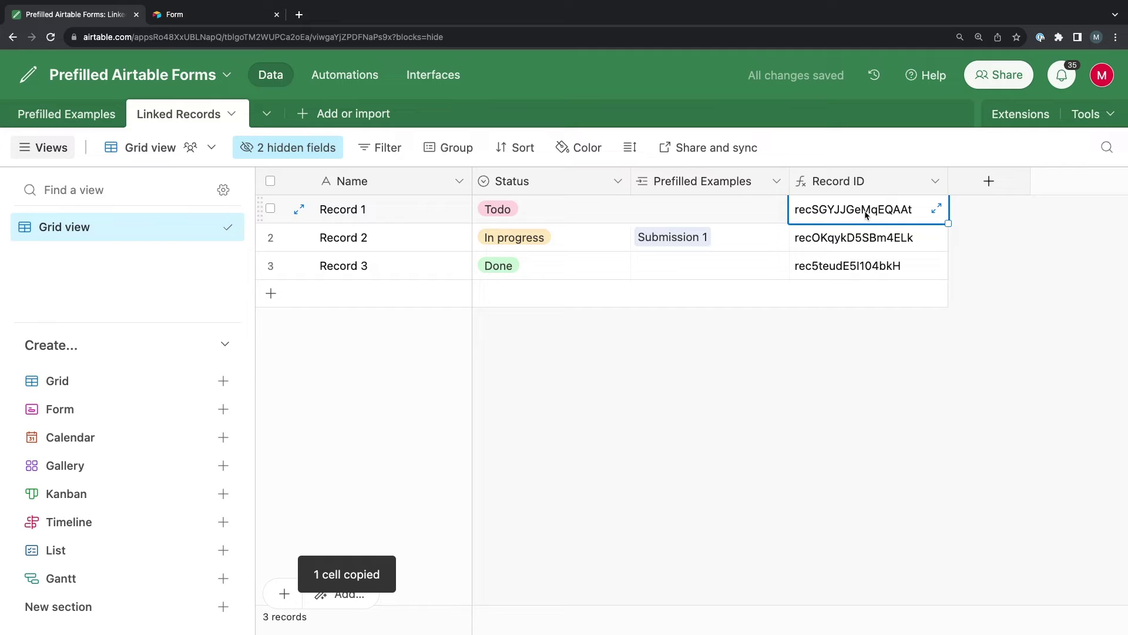
pyautogui.click(816, 342)
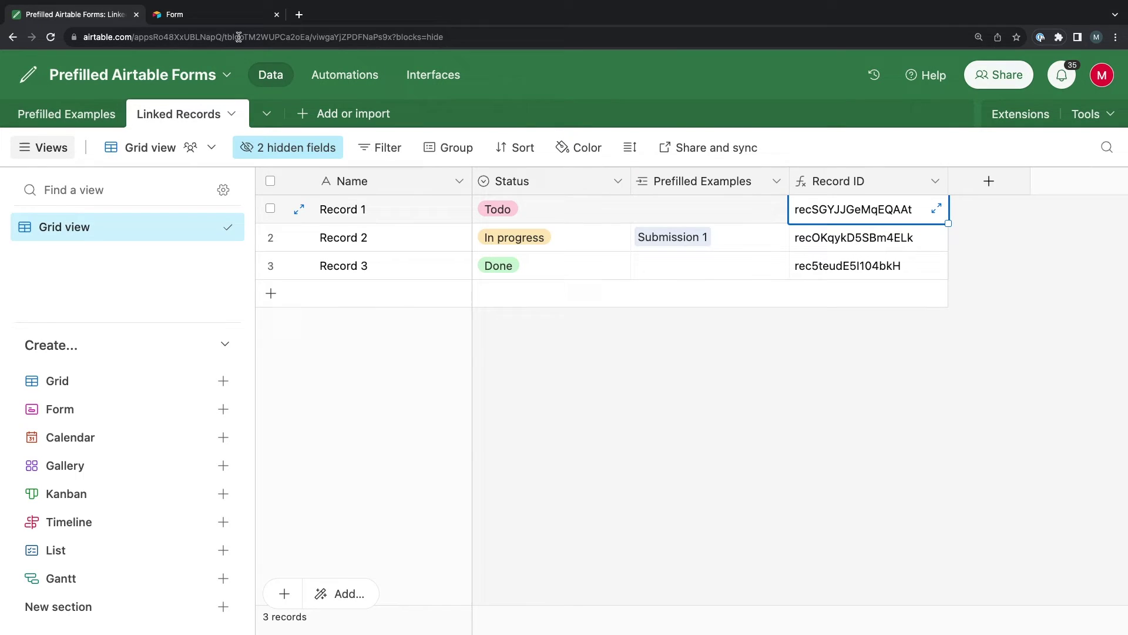
pyautogui.click(223, 17)
pyautogui.moveTo(506, 37); pyautogui.dragTo(438, 40)
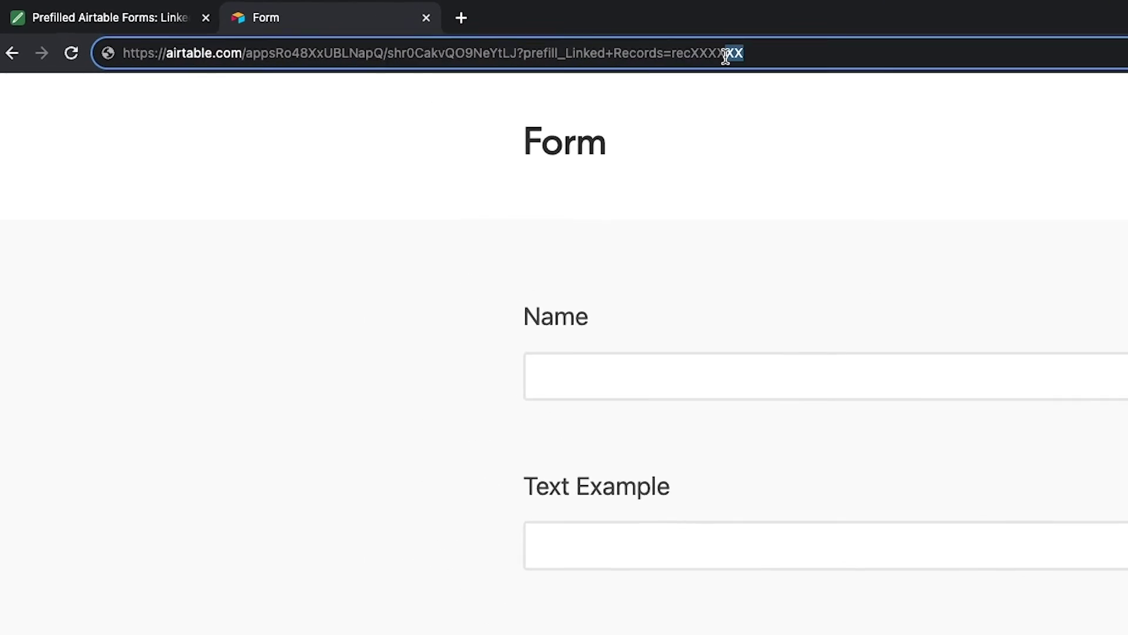
pyautogui.moveTo(735, 60); pyautogui.dragTo(726, 59)
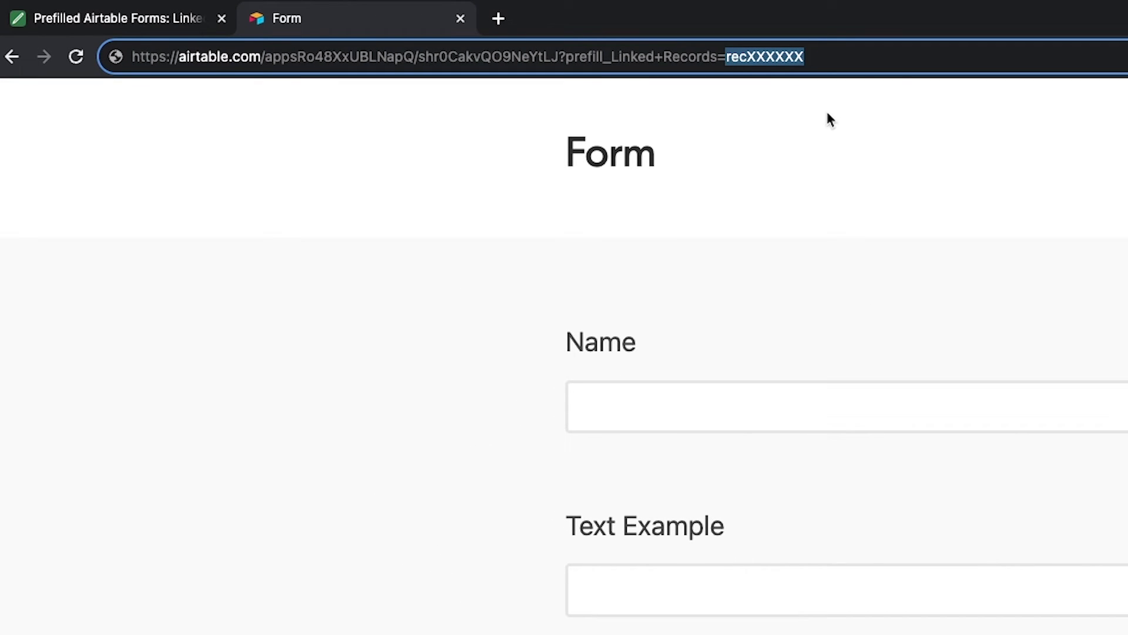
# - Paste Record 1's ID over the placeholder and reload the form, showing Record 1 in Linked Records
pyautogui.press('super+v')
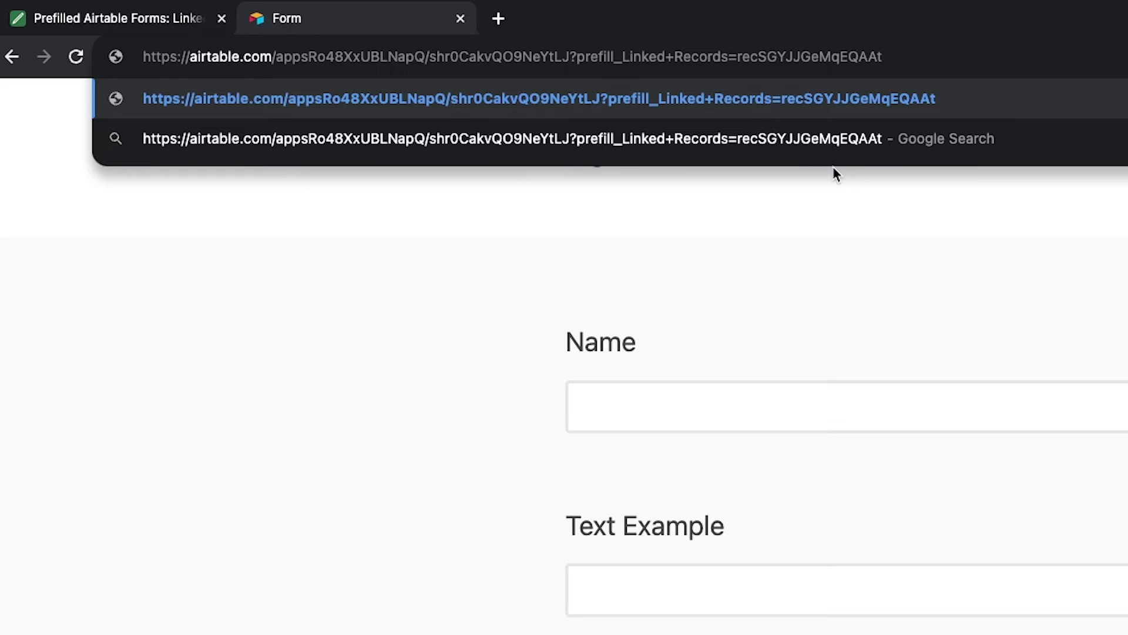
pyautogui.press('Return')
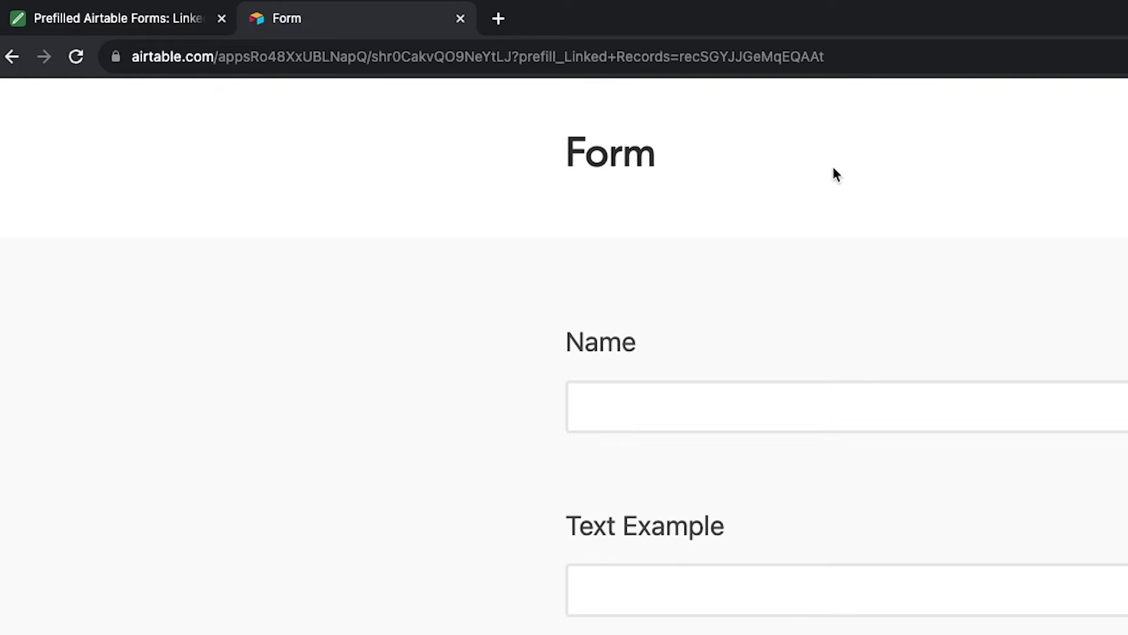
pyautogui.scroll(-2, 1093, 492)
pyautogui.scroll(-8, 1092, 489)
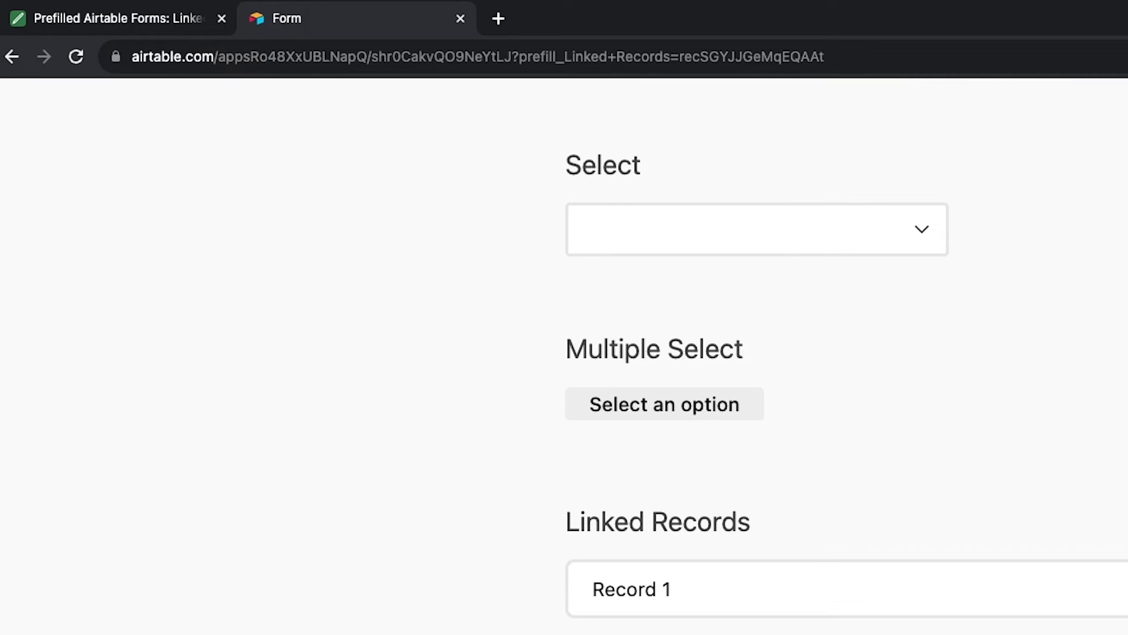
# - Append a comma and Record 3's ID to the Linked Records prefill and reload the form
pyautogui.click(870, 56)
pyautogui.click(886, 57)
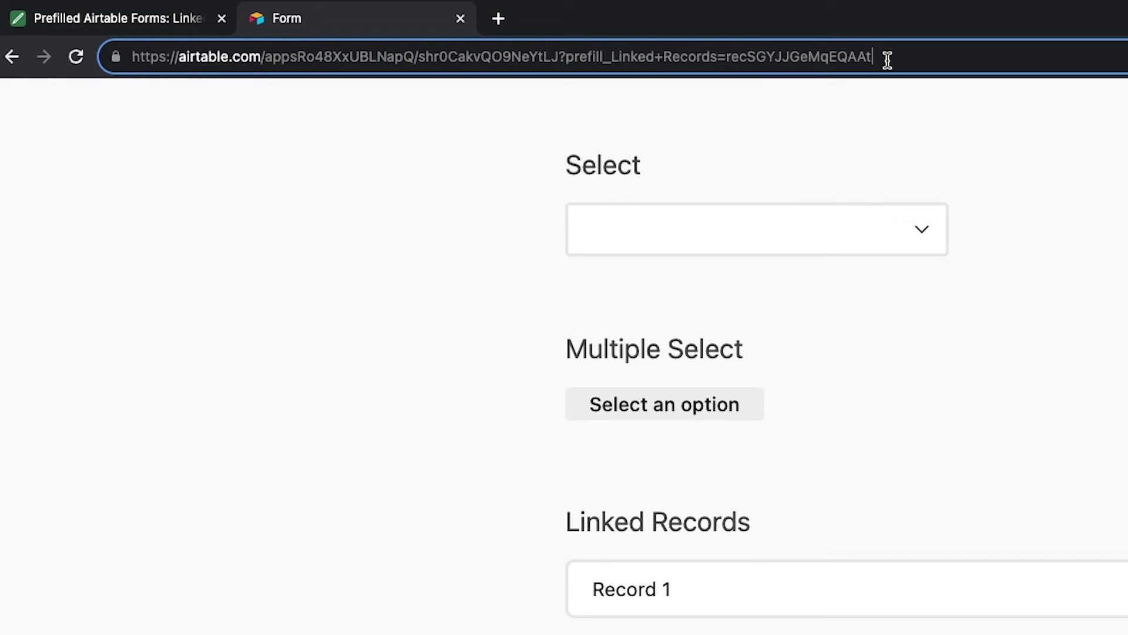
pyautogui.write(',')
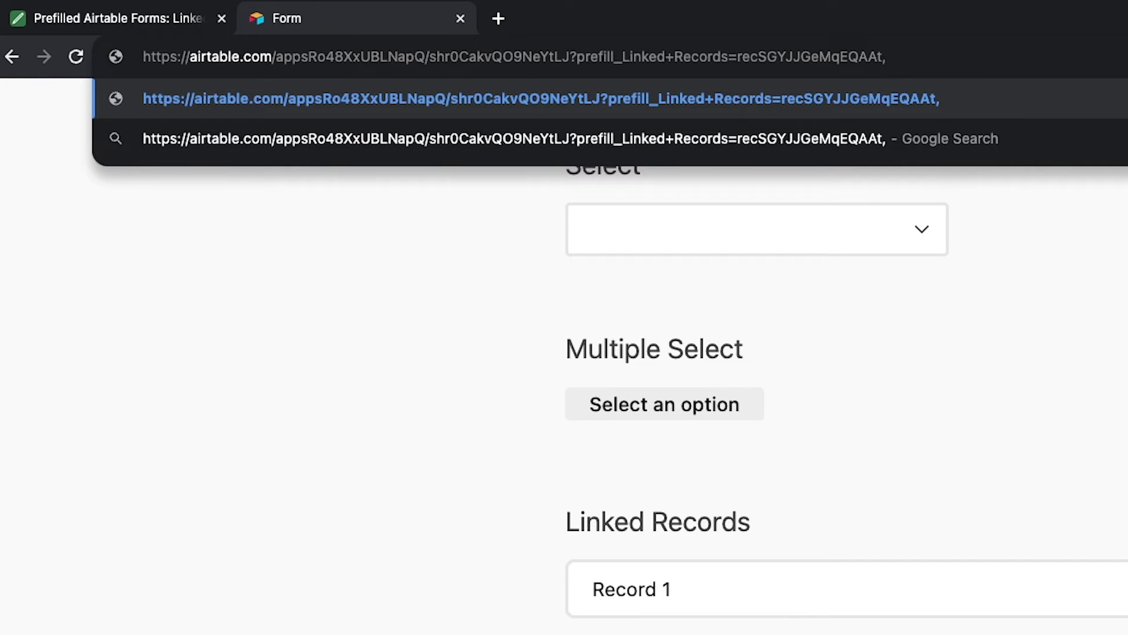
pyautogui.press('super+v')
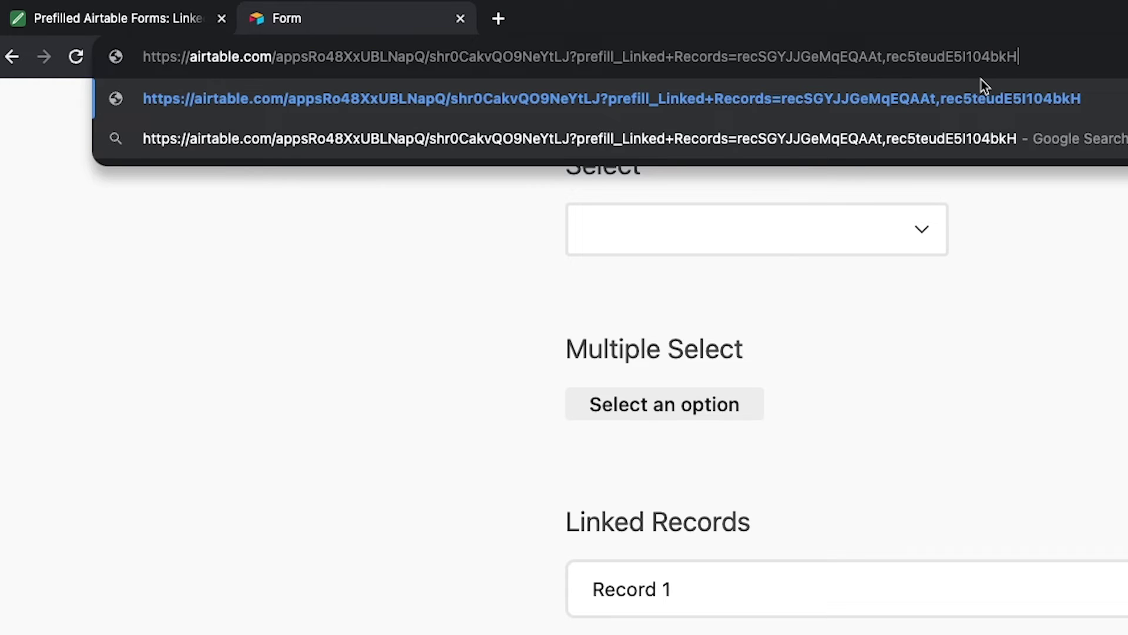
pyautogui.press('Return')
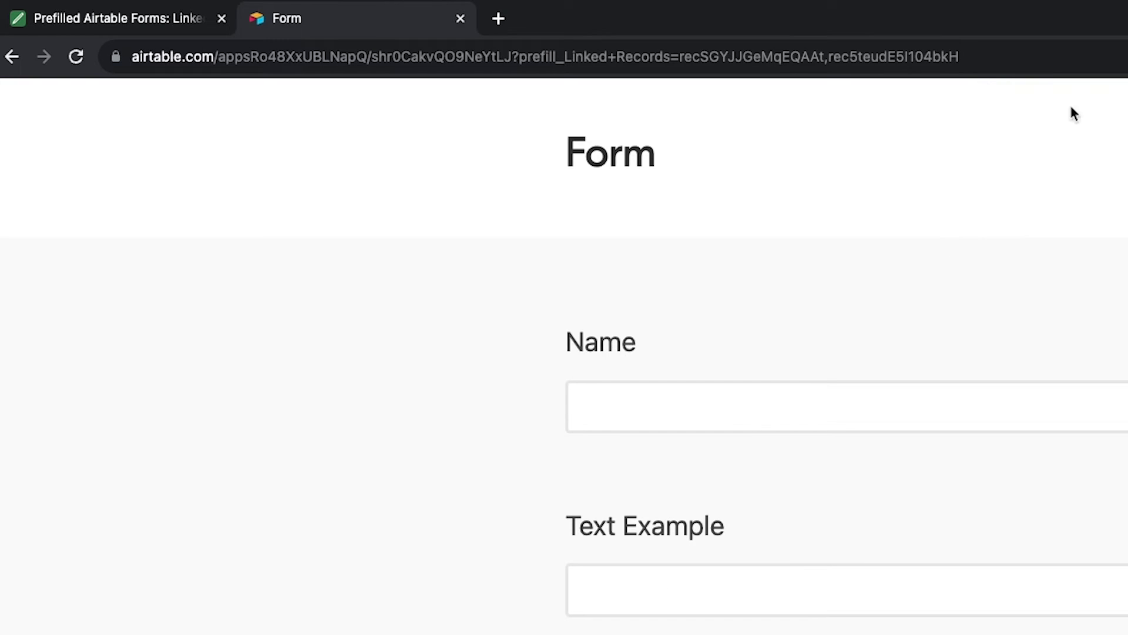
pyautogui.scroll(-10, 847, 387)
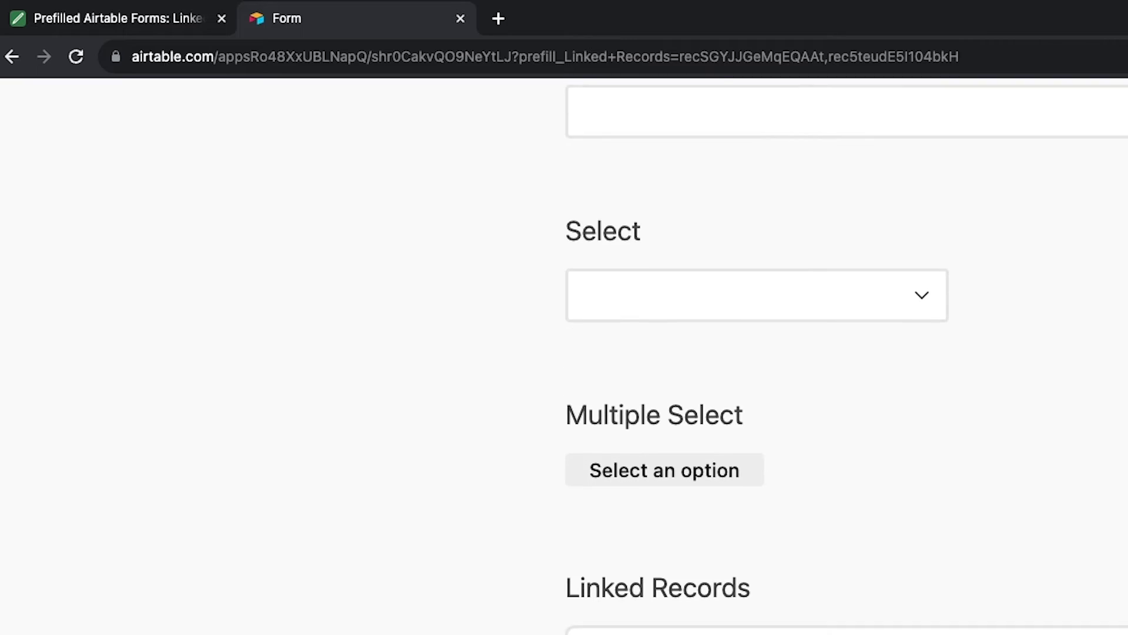
pyautogui.scroll(-2, 846, 387)
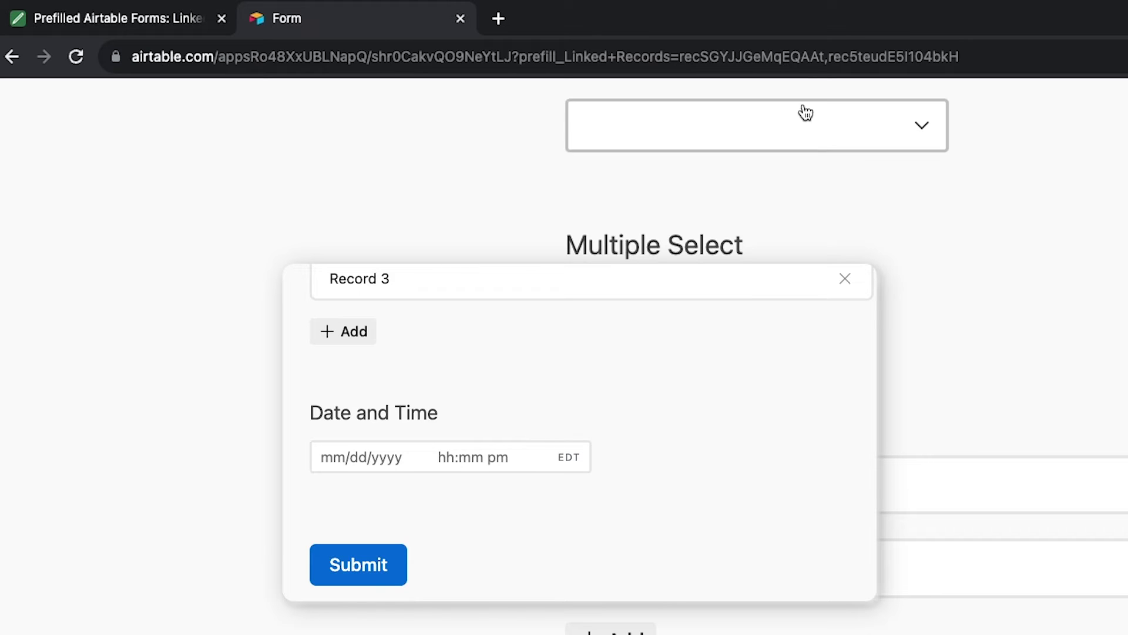
pyautogui.click(995, 59)
# - Replace the Linked Records prefill with Date+and+Time=2024-02-01T17:30:00.000 in the URL
pyautogui.click(1016, 59)
pyautogui.moveTo(1016, 59); pyautogui.dragTo(613, 58)
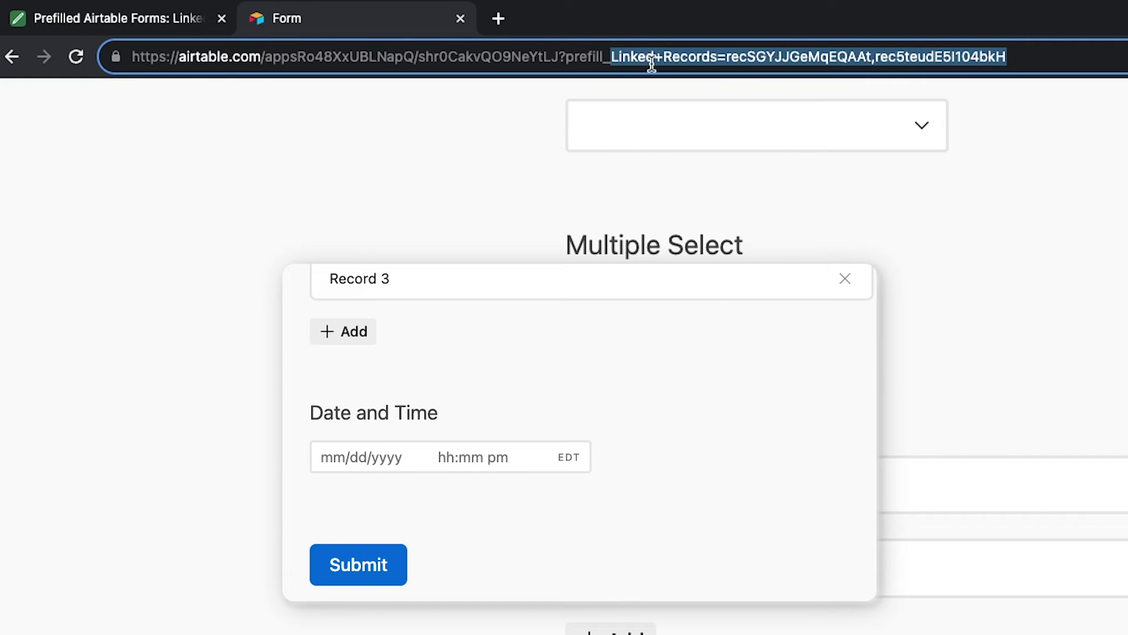
pyautogui.press('BackSpace')
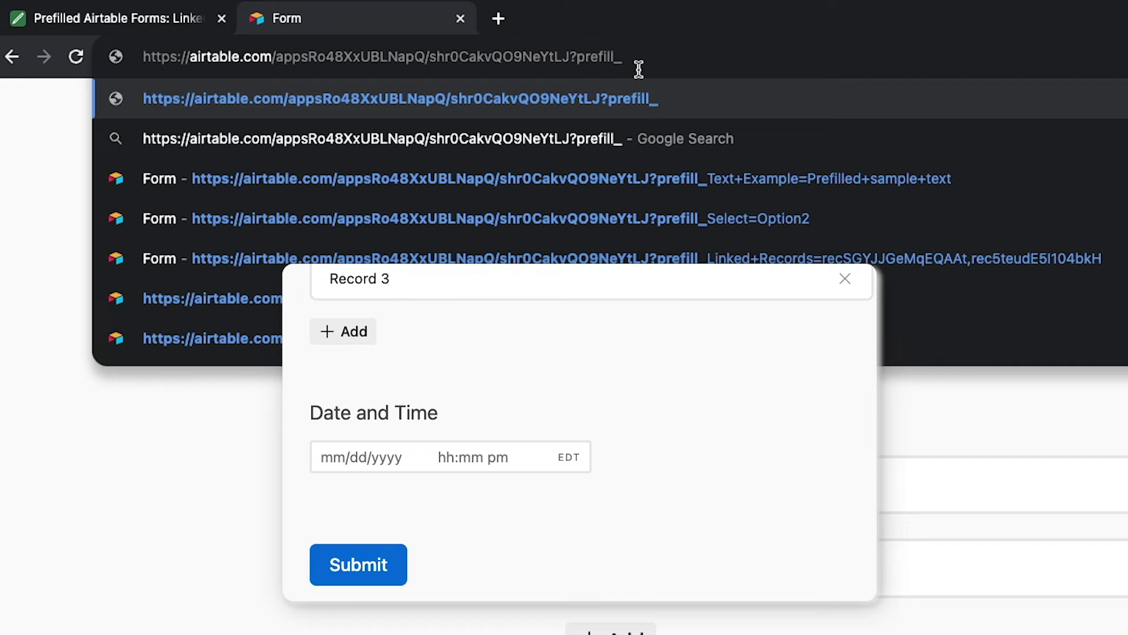
pyautogui.write('Date')
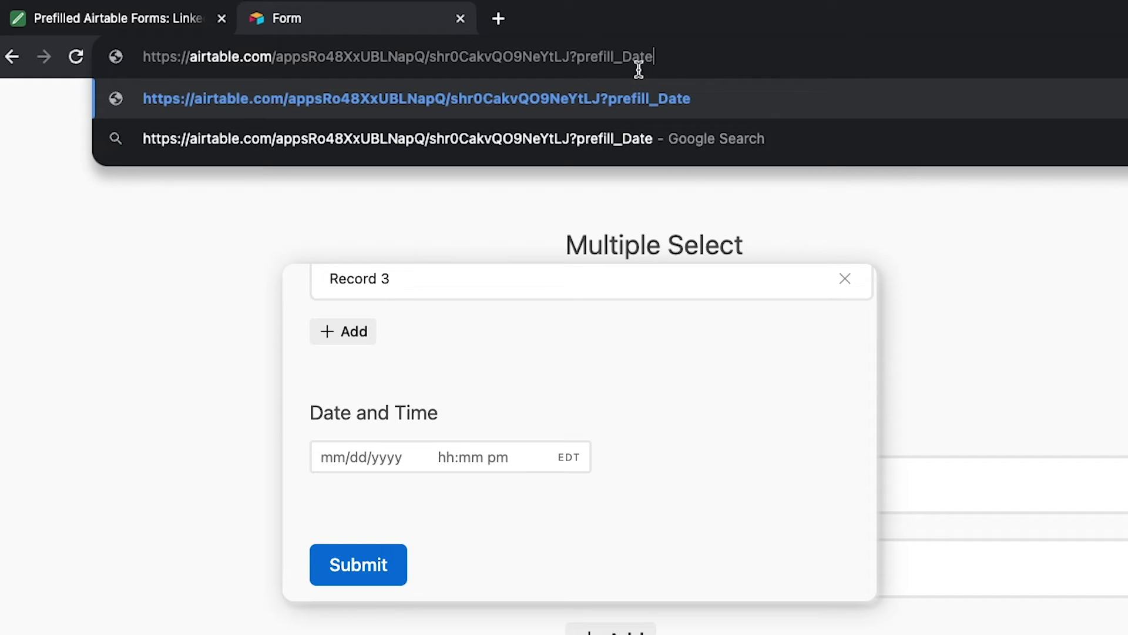
pyautogui.write('+and+')
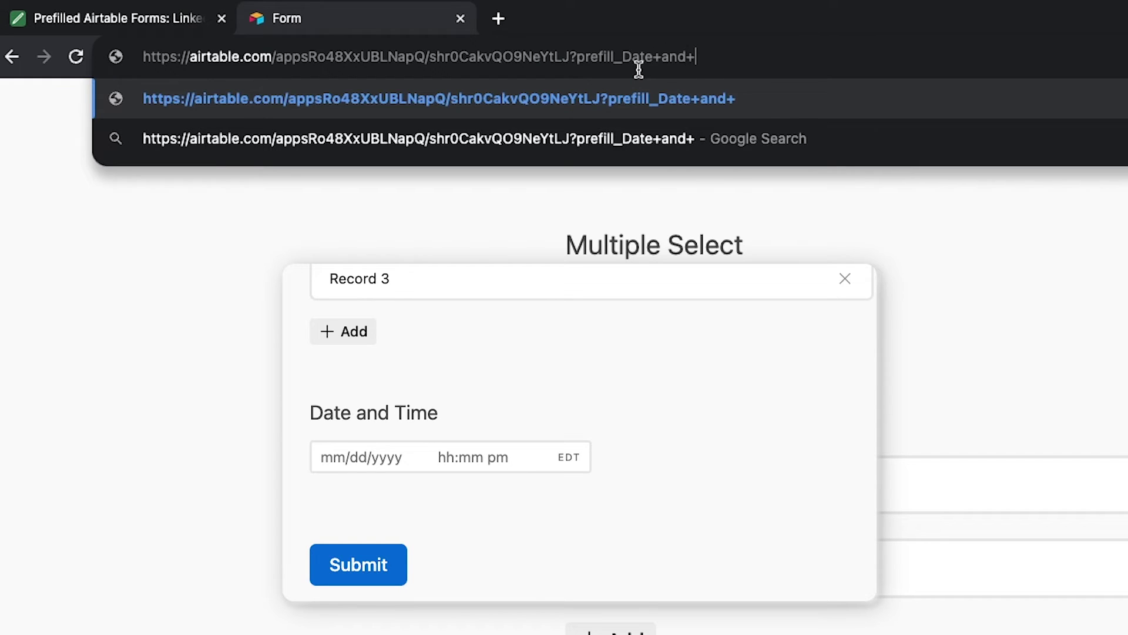
pyautogui.write('Time=')
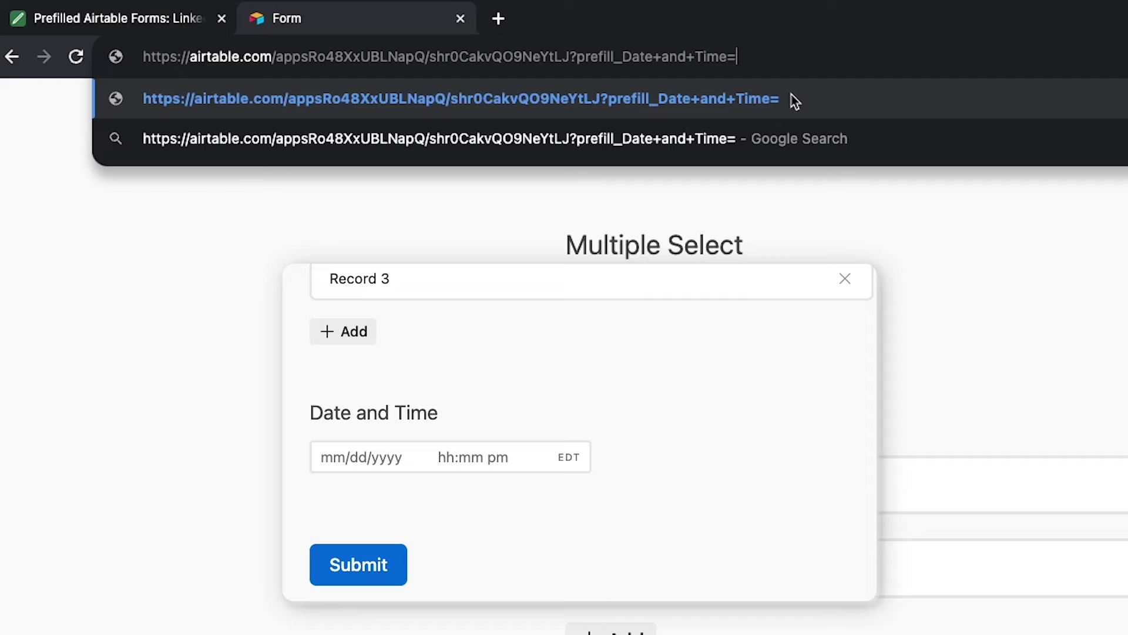
pyautogui.write('2024-')
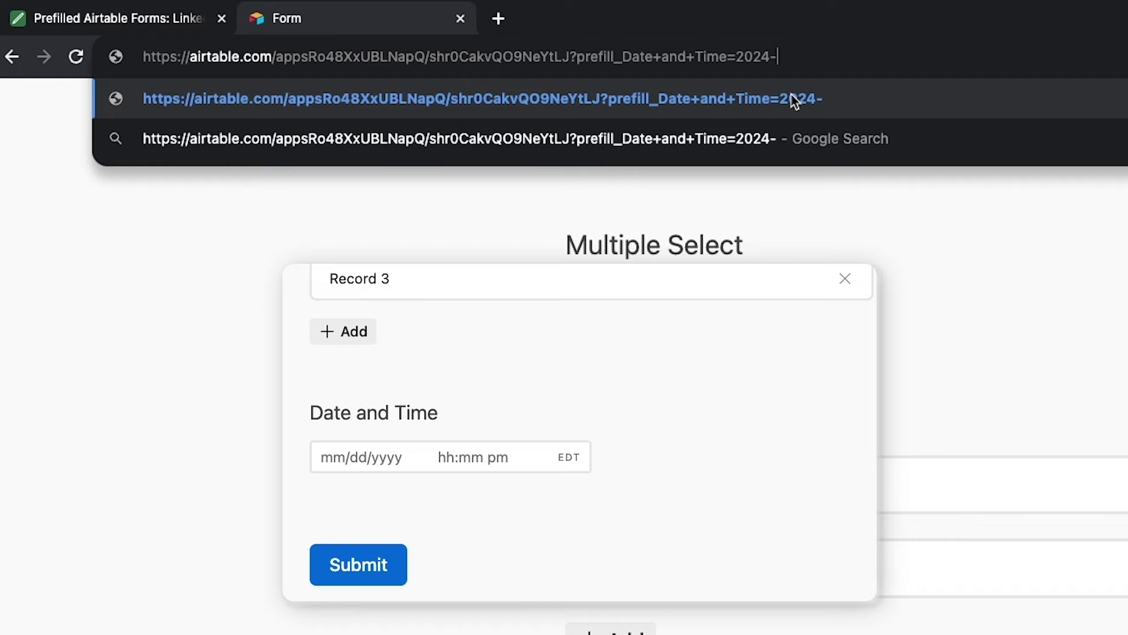
pyautogui.write('02-')
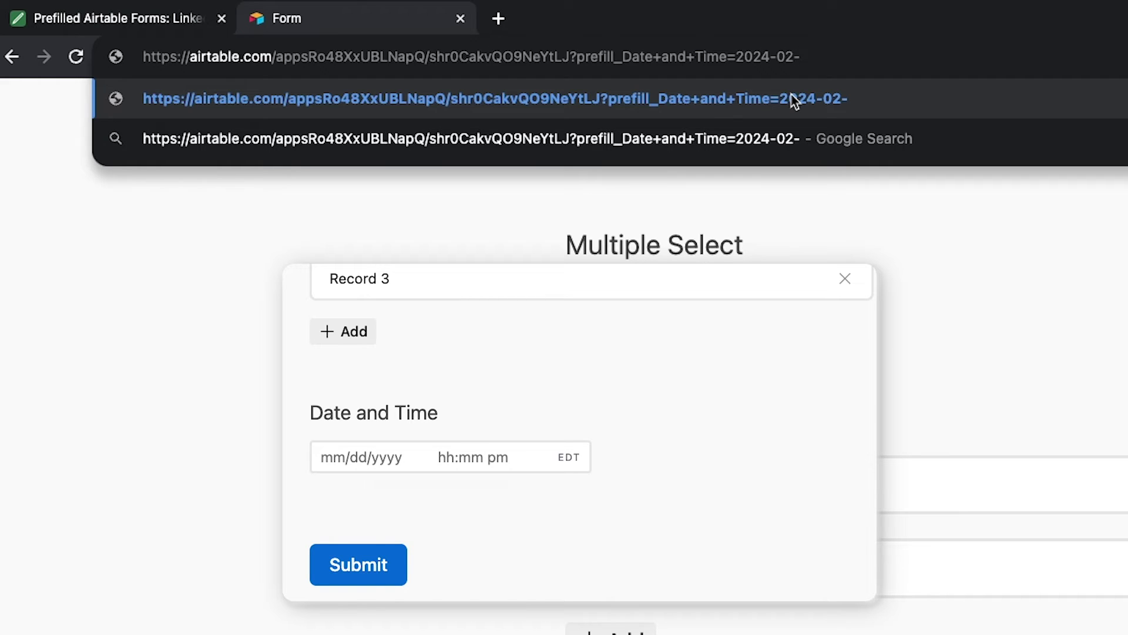
pyautogui.write('01')
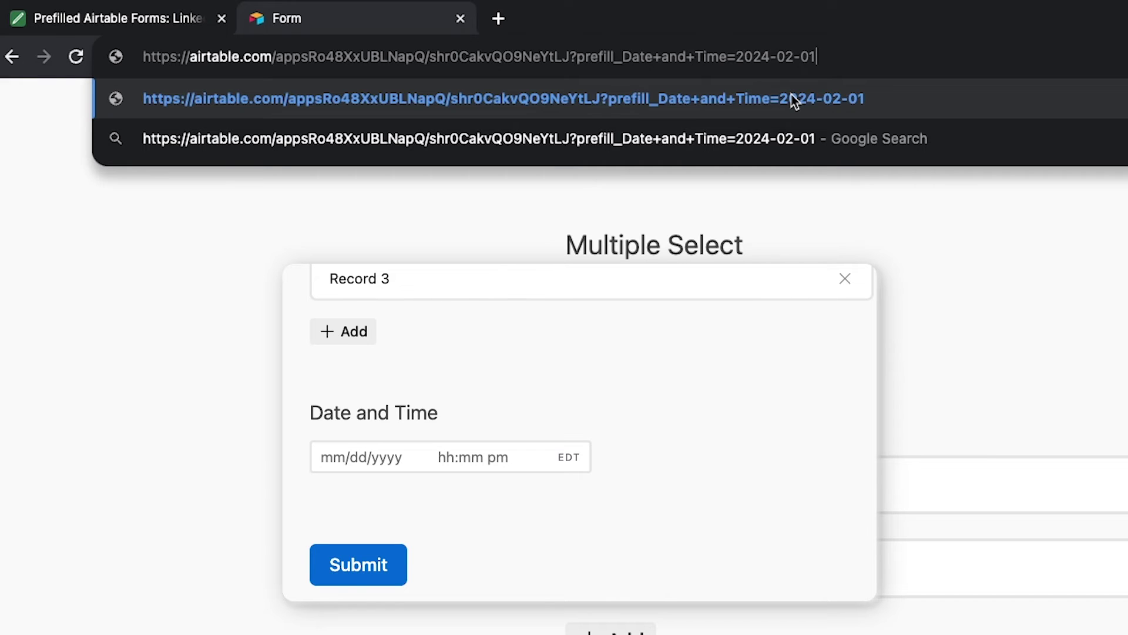
pyautogui.write('T')
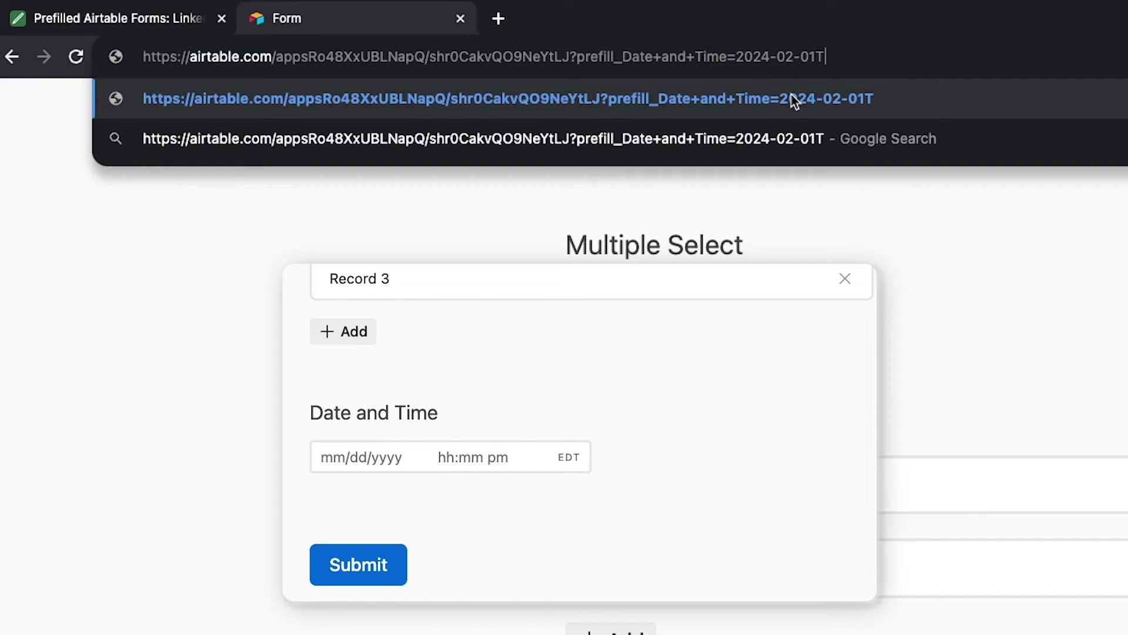
pyautogui.write('17')
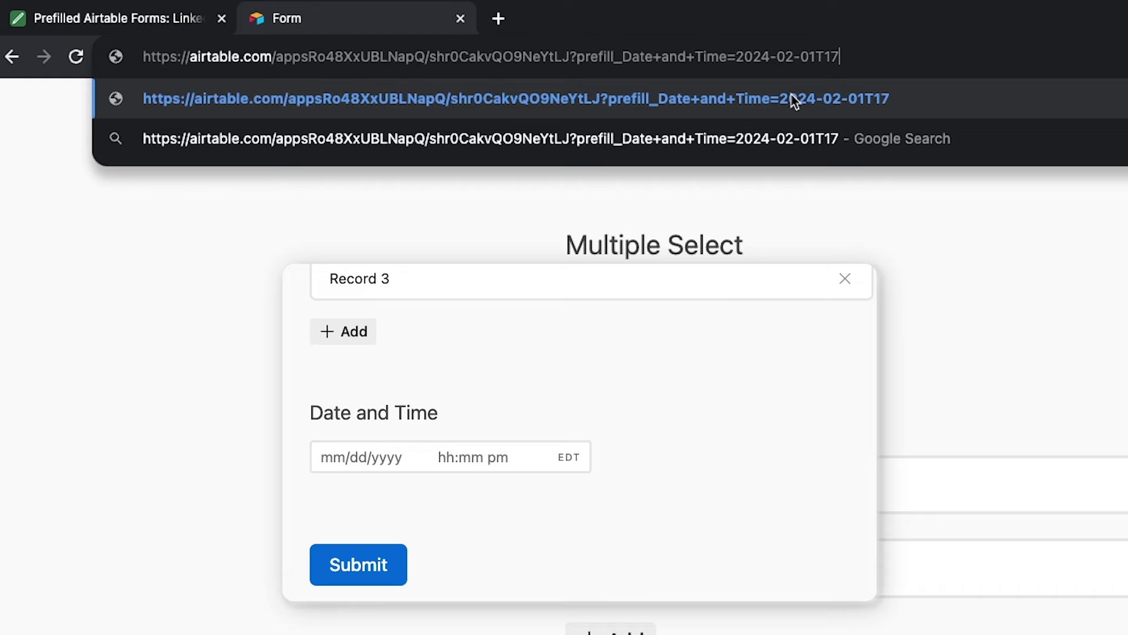
pyautogui.write(':3')
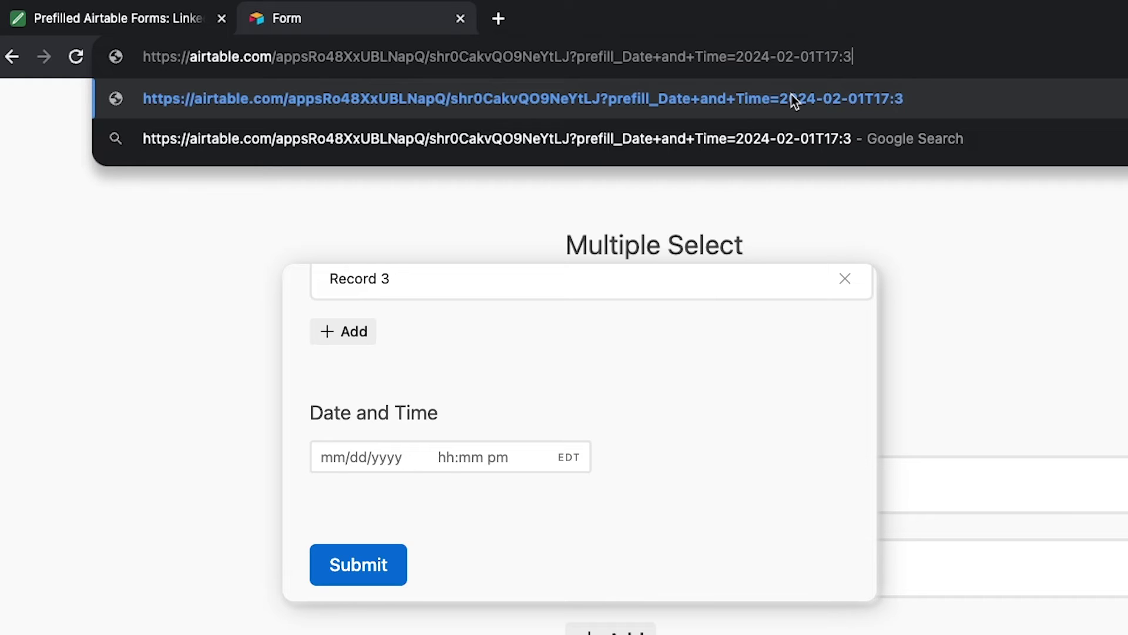
pyautogui.write('0:00')
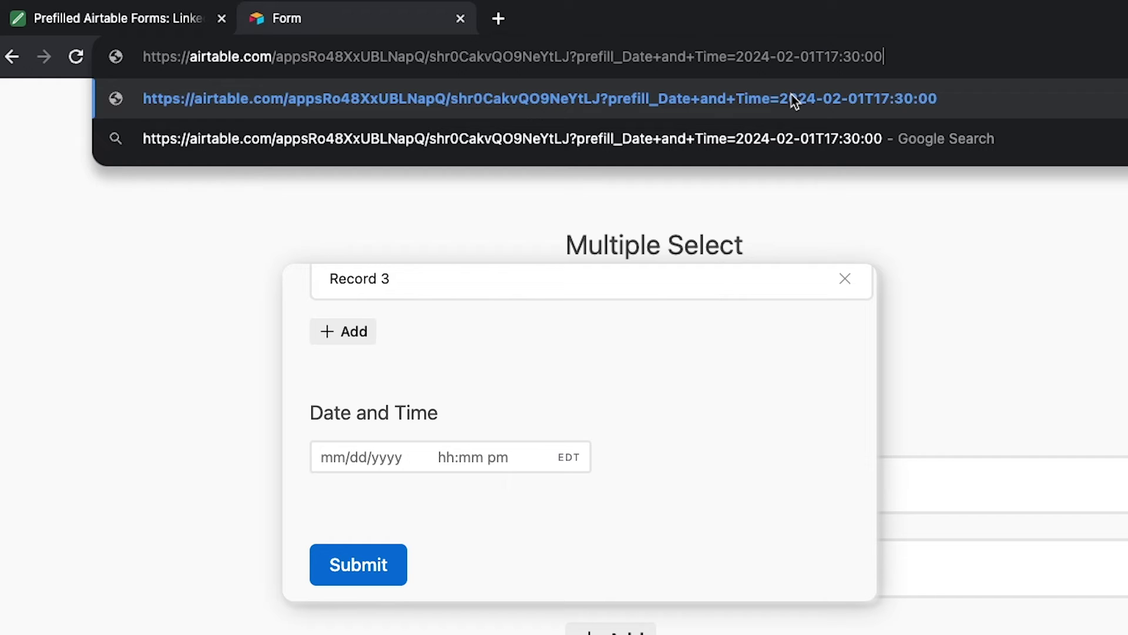
pyautogui.write('.')
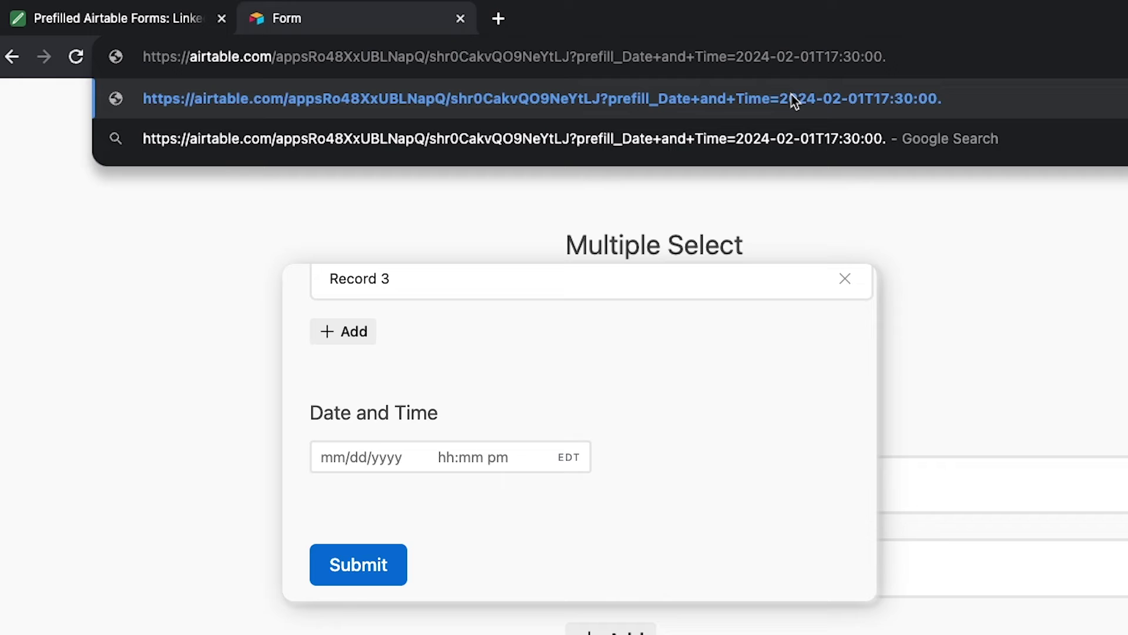
pyautogui.write('000')
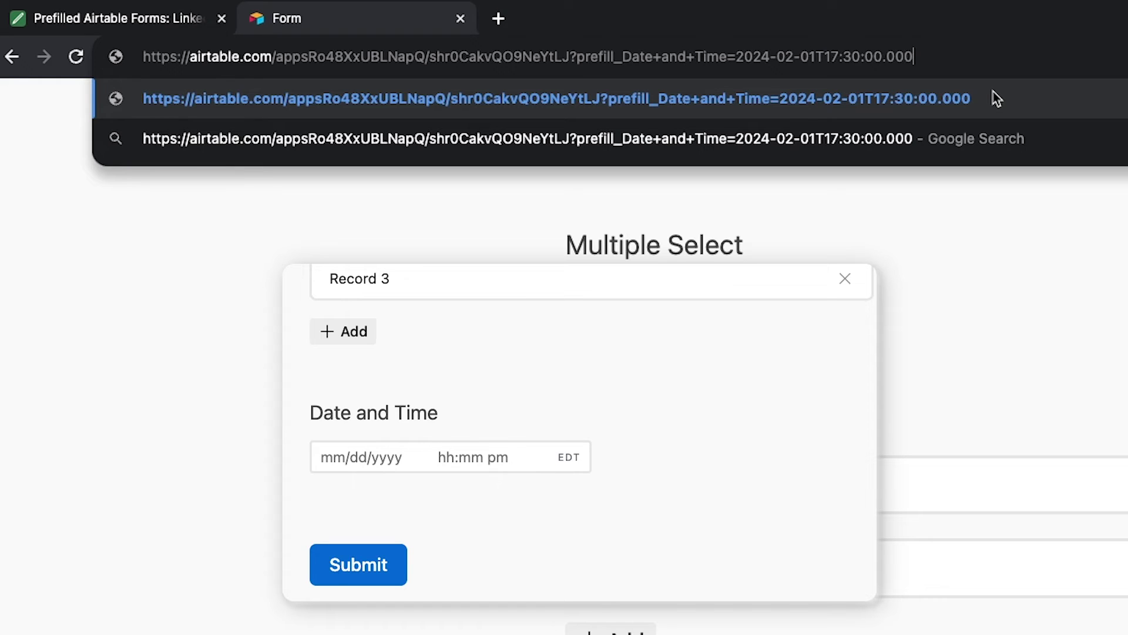
# - Load the form with the Date and Time prefill 2024-02-01T17:30:00.000 and scroll down
pyautogui.press('Return')
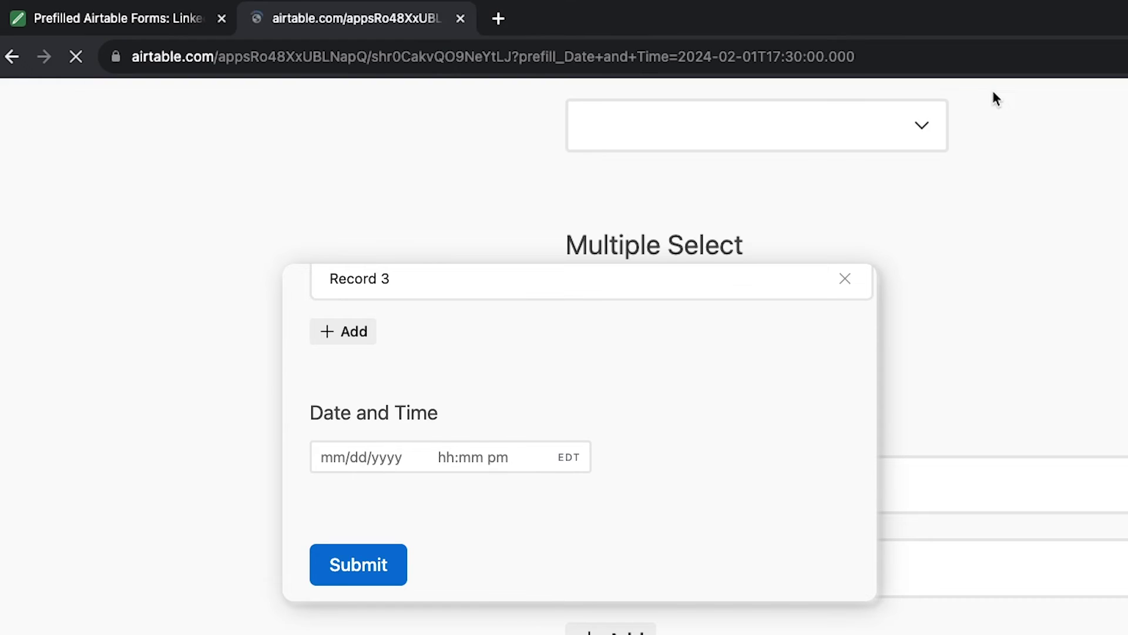
pyautogui.scroll(-5, 1040, 359)
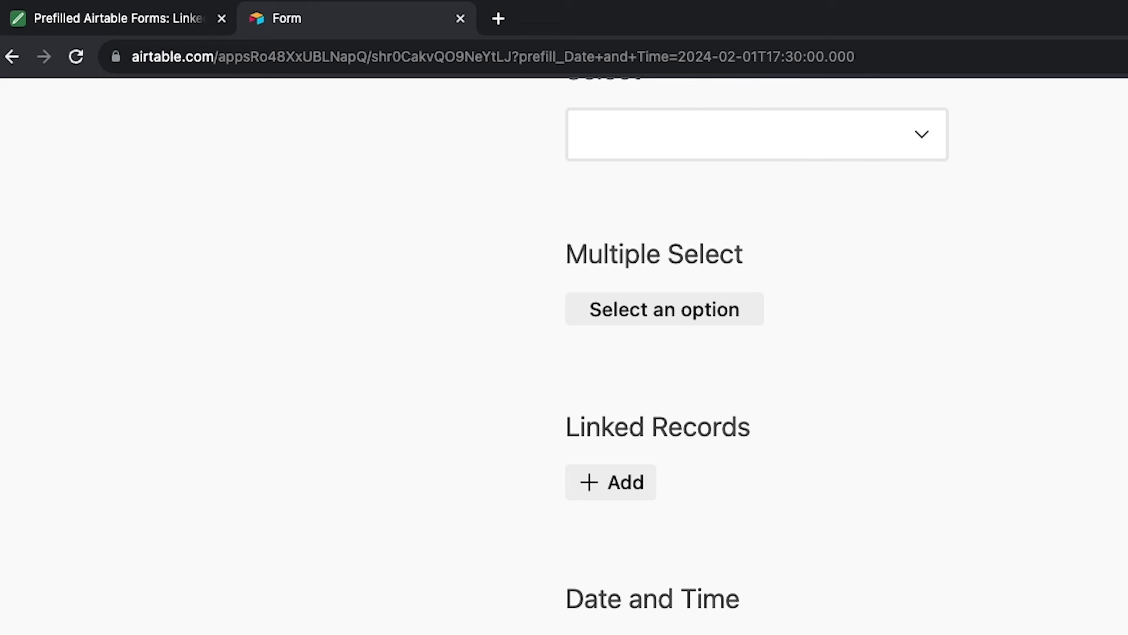
# - Change the URL to prefill Linked Records with a record ID plus &hide_Linked+Records=true, and reload
pyautogui.click(882, 61)
pyautogui.click(922, 56)
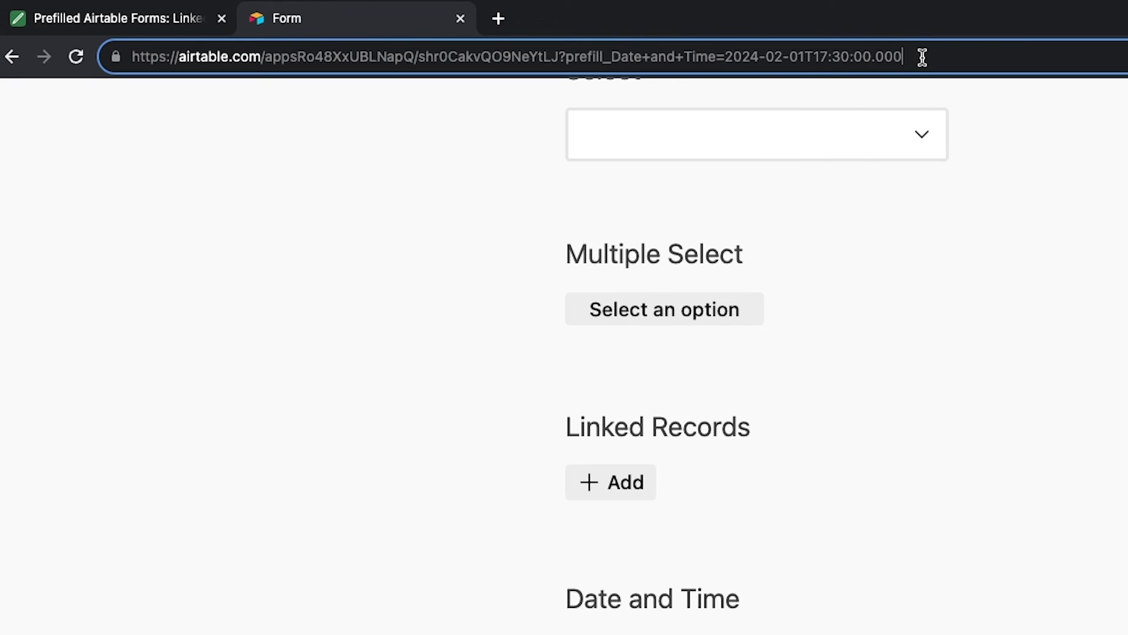
pyautogui.moveTo(922, 56); pyautogui.dragTo(568, 58)
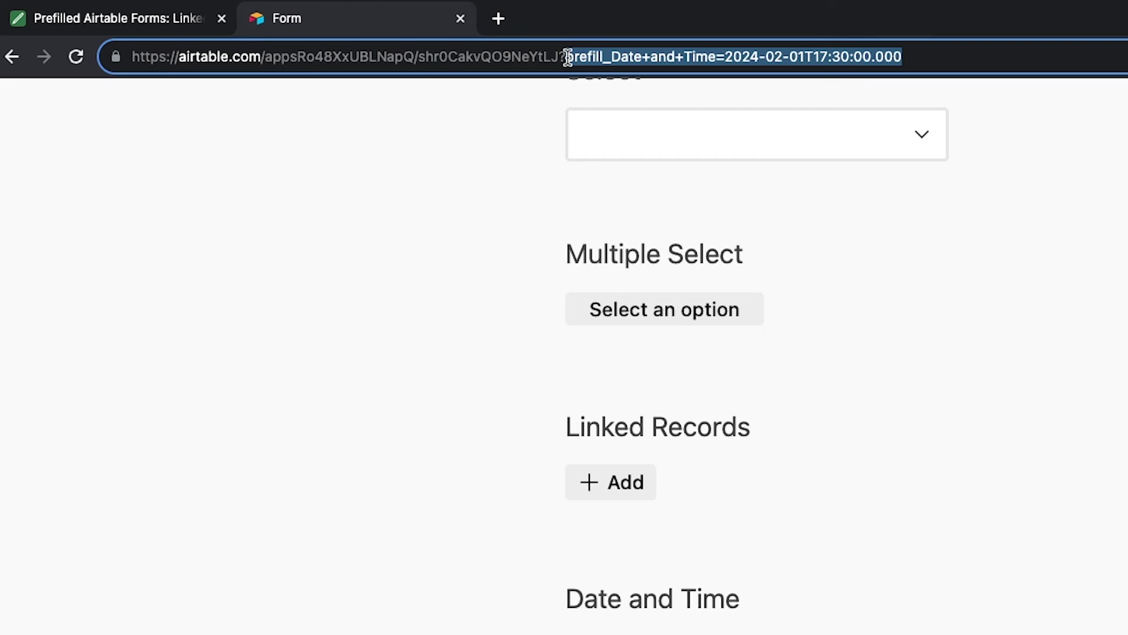
pyautogui.press('BackSpace')
pyautogui.press('BackSpace')
pyautogui.write('?prefill_Linked+Records=recSGYJJGeMqEQAAt')
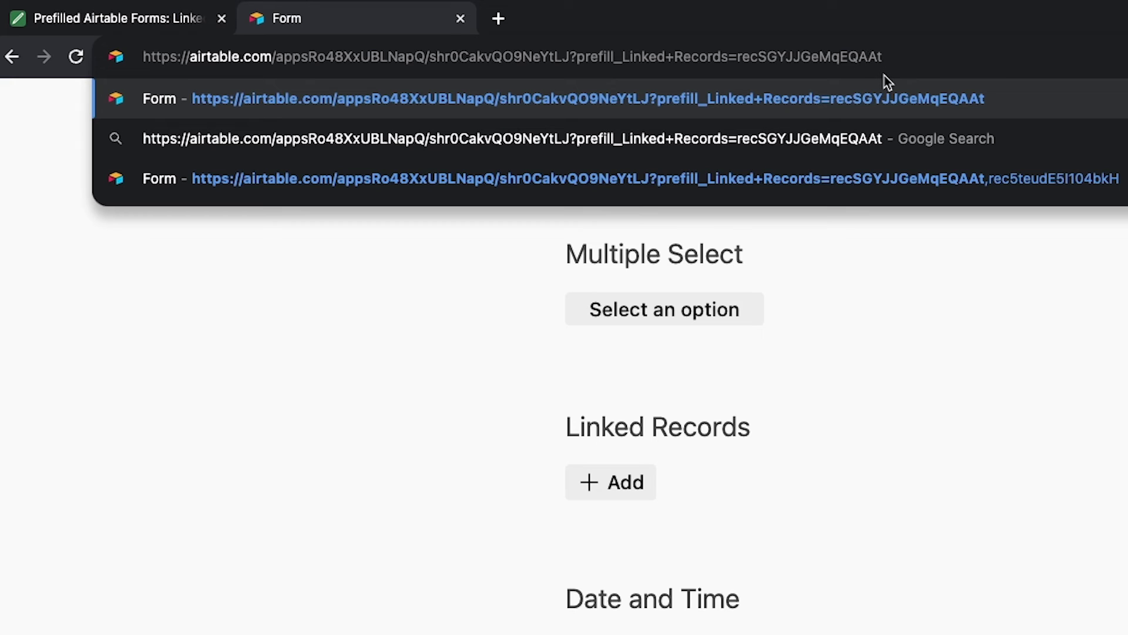
pyautogui.write('&')
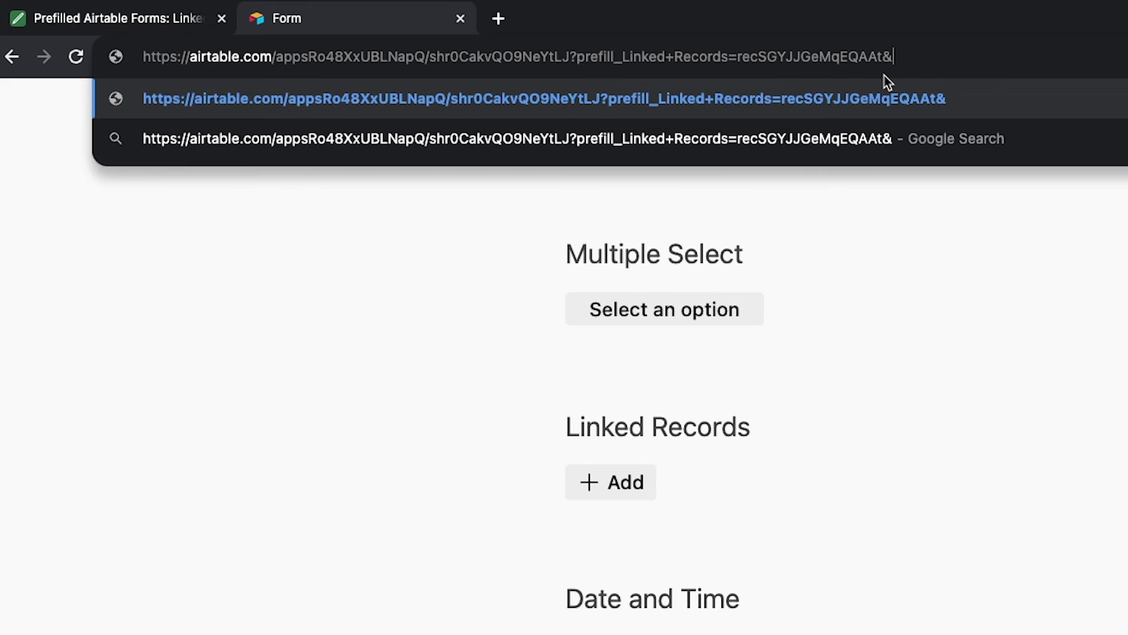
pyautogui.write('hide_')
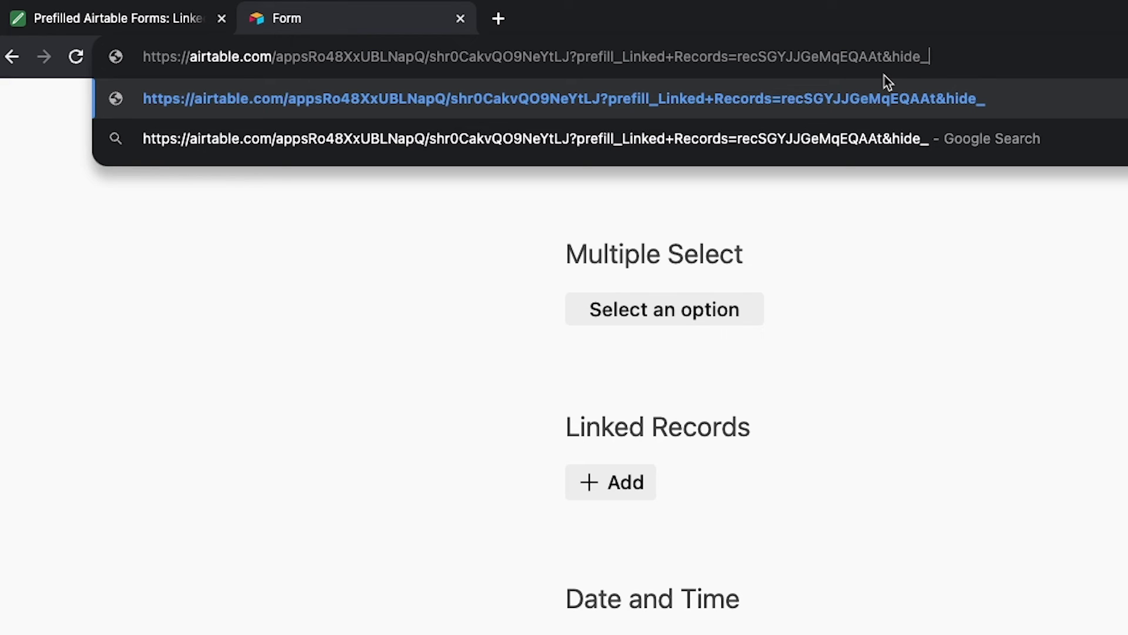
pyautogui.write('Linked+Rec')
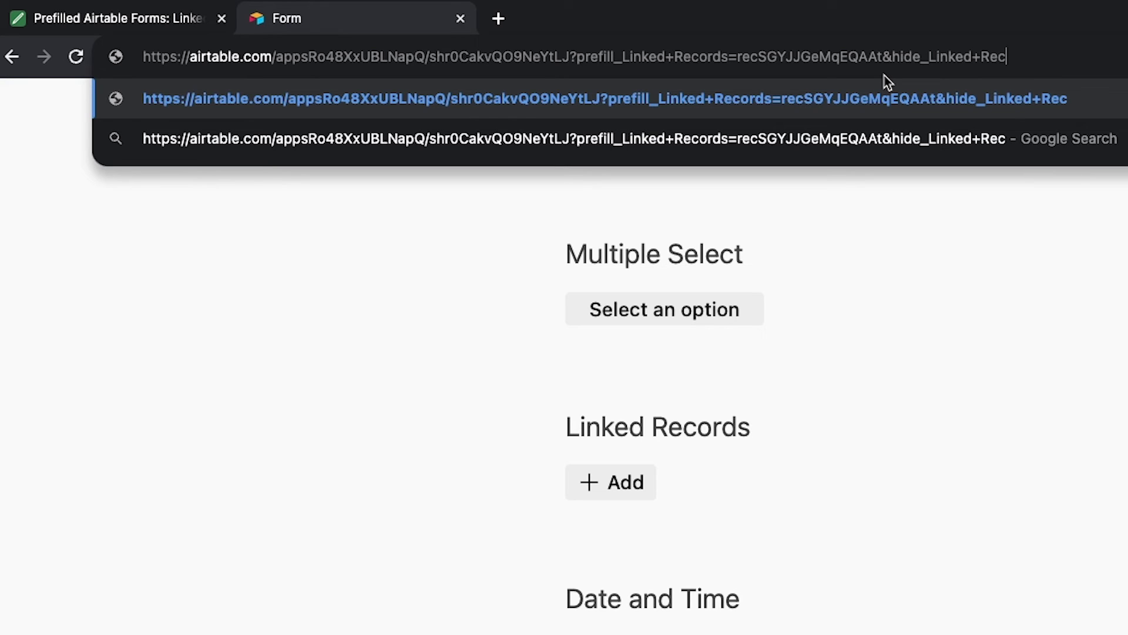
pyautogui.write('ords')
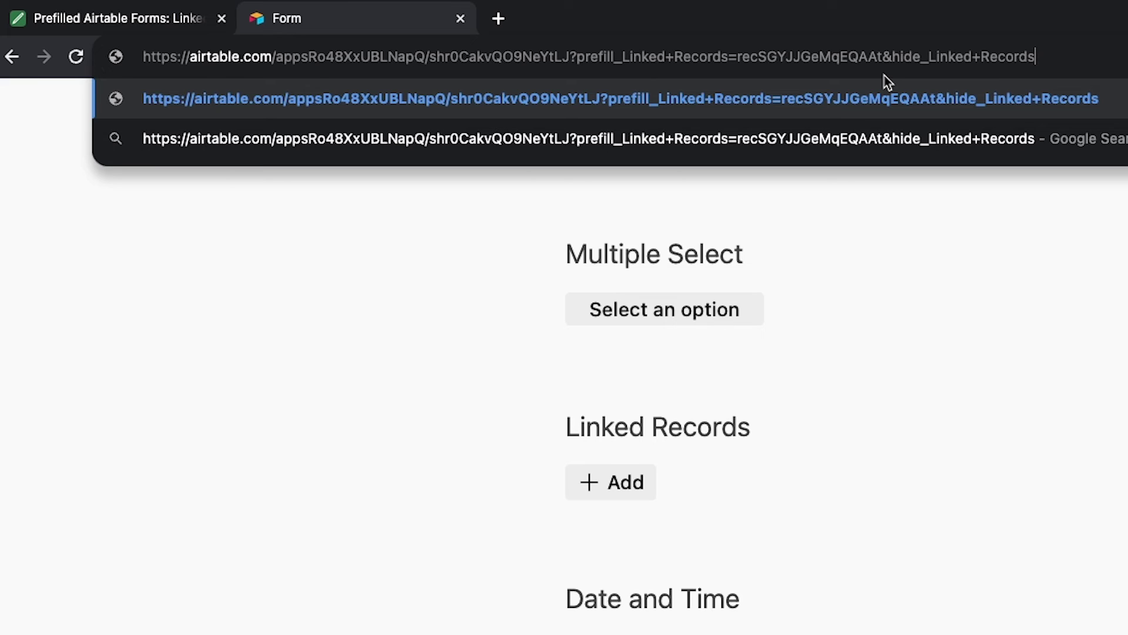
pyautogui.write('=')
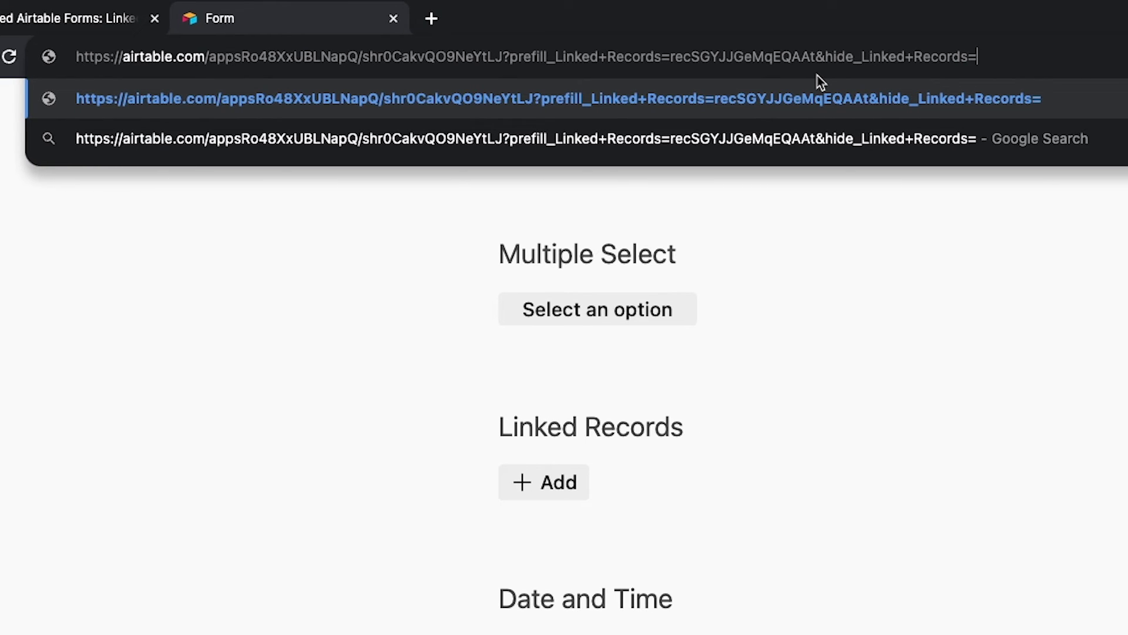
pyautogui.write('true')
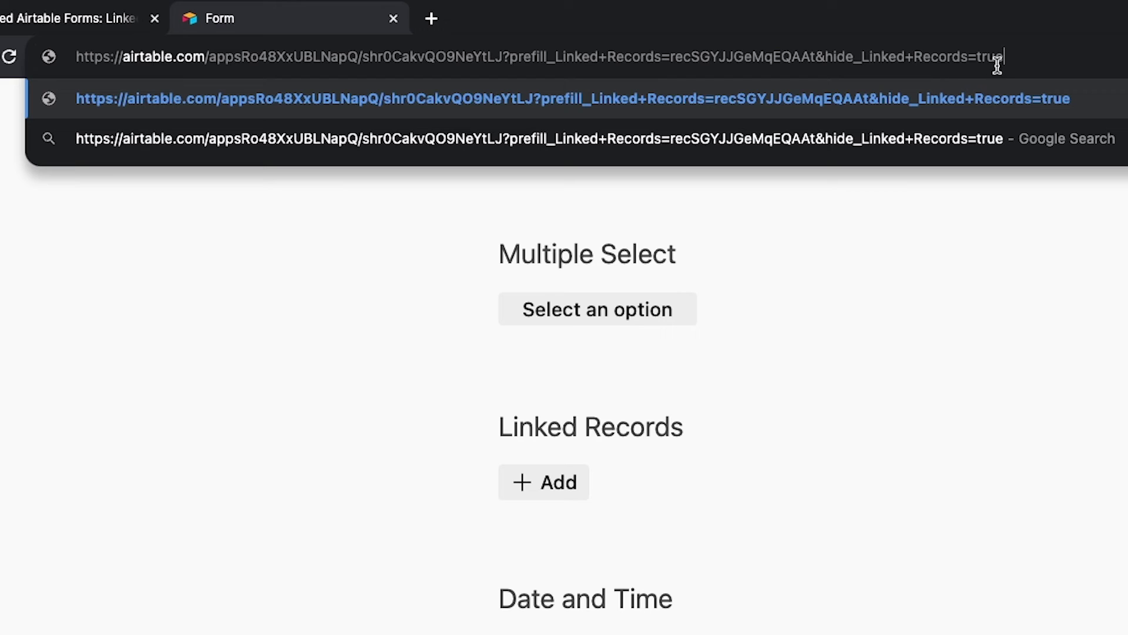
pyautogui.press('Return')
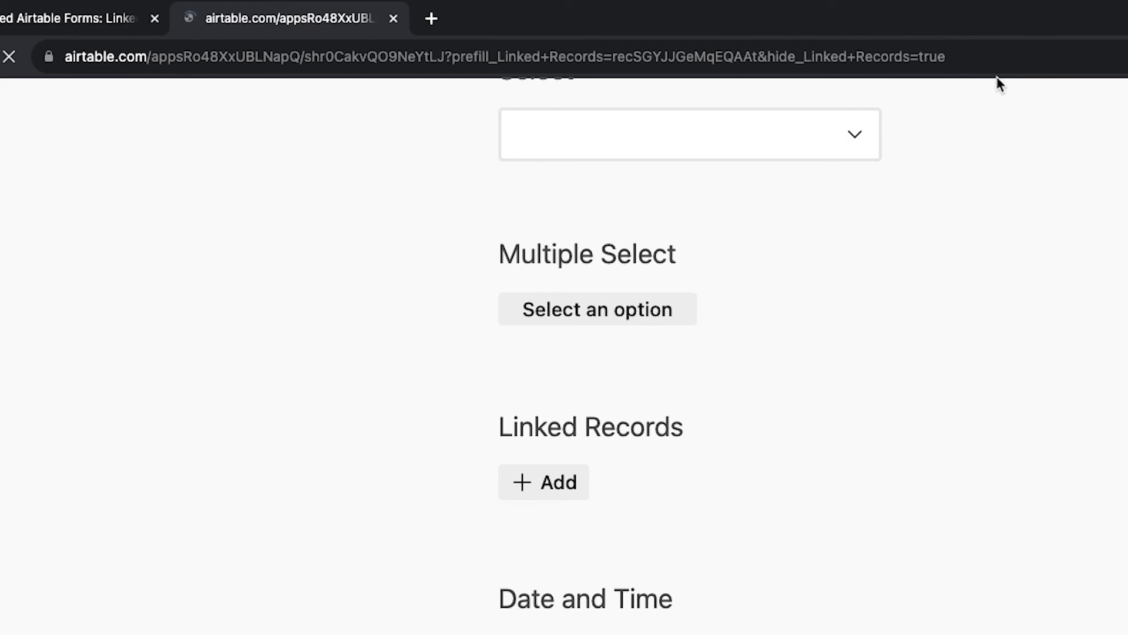
# - Enter 'Hidden field test' as the Name on the form with Linked Records hidden
pyautogui.scroll(-10, 1105, 325)
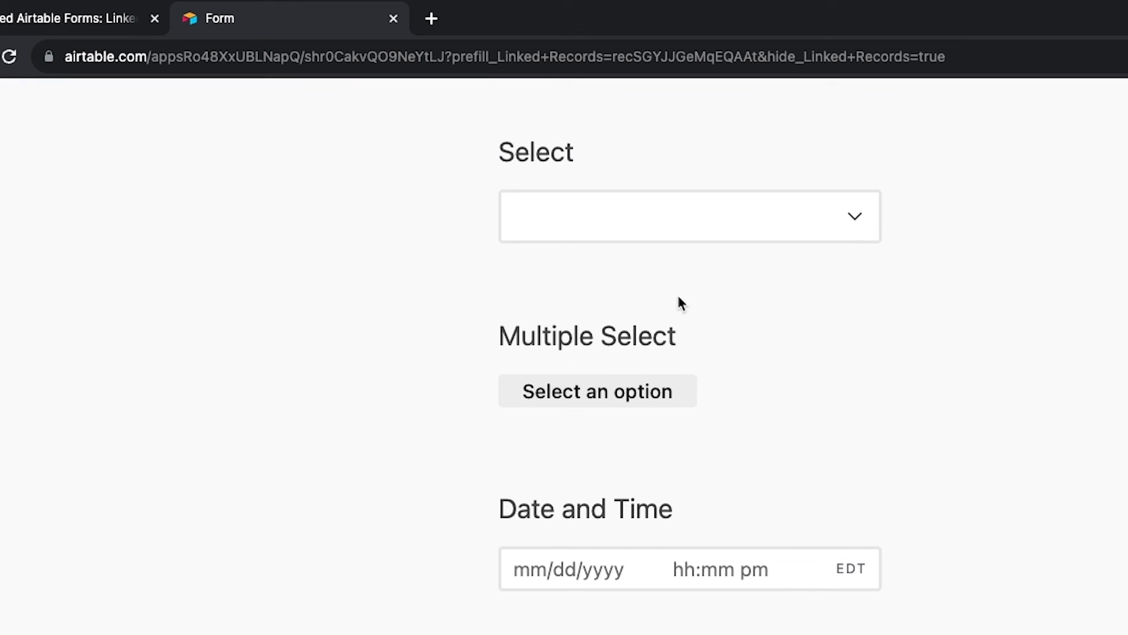
pyautogui.scroll(2, 1020, 464)
pyautogui.scroll(10, 1020, 464)
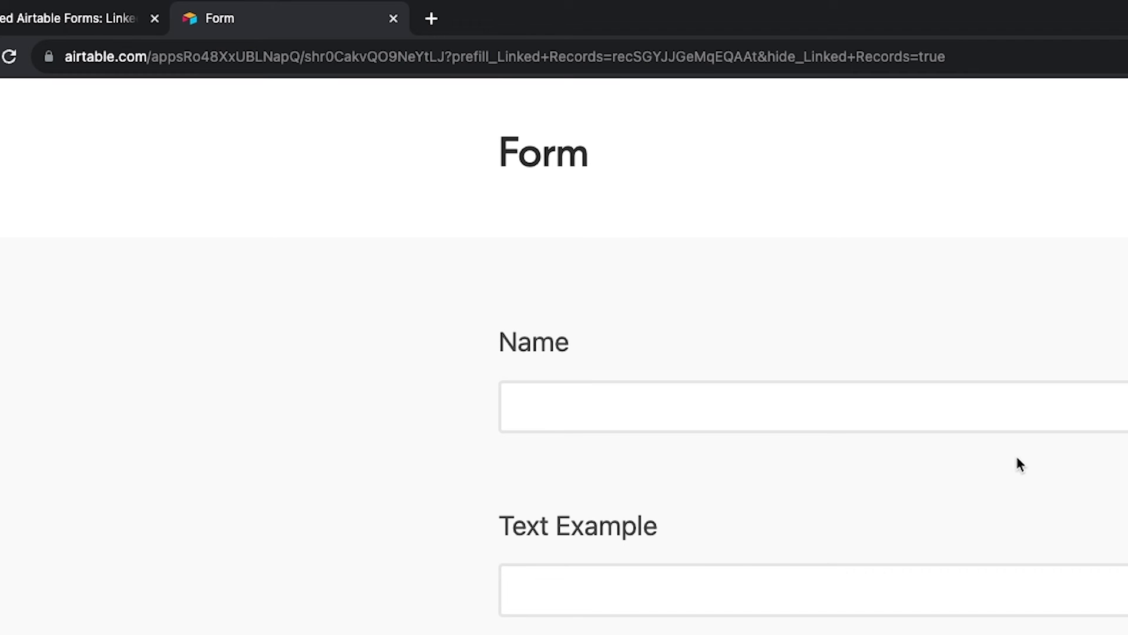
pyautogui.click(942, 411)
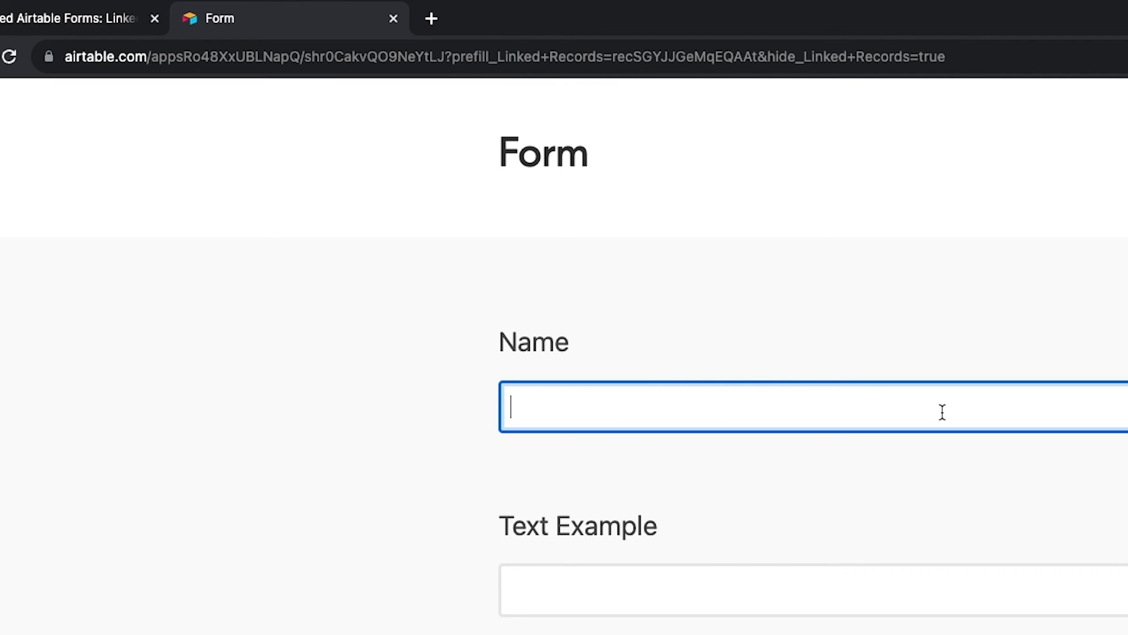
pyautogui.write('Hidden field test')
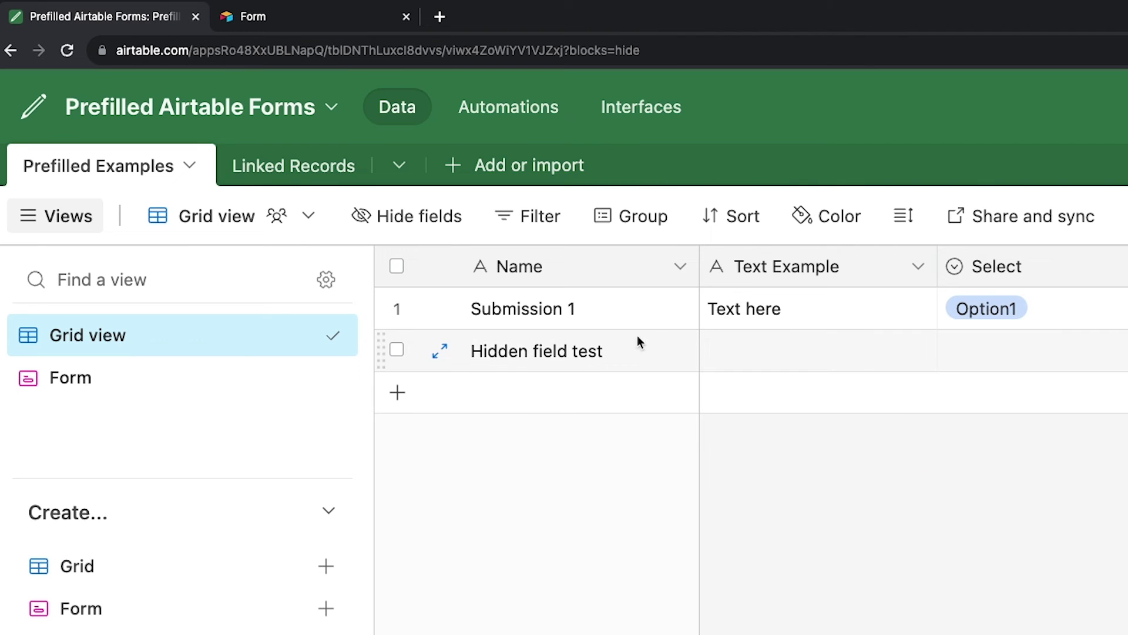
# - Scroll the grid sideways to check that the Hidden field test row links Record 1
pyautogui.hscroll(5, 1025, 326)
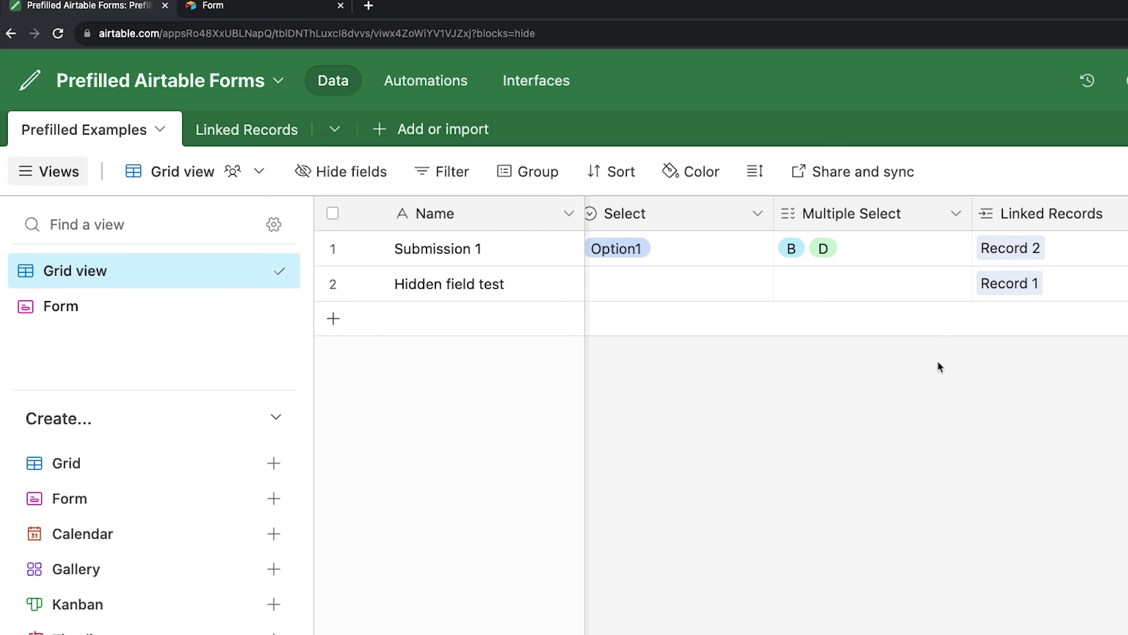
pyautogui.hscroll(-4, 938, 365)
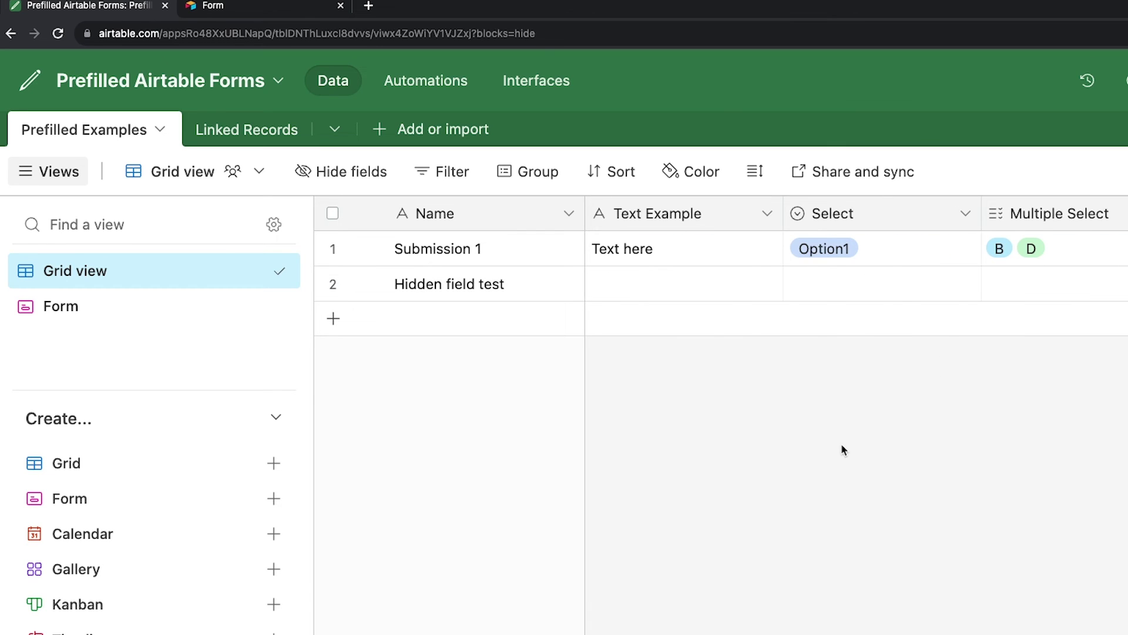
# - Remove &hide_Linked+Records=true from the form URL and reload so Linked Records shows again
pyautogui.click(272, 8)
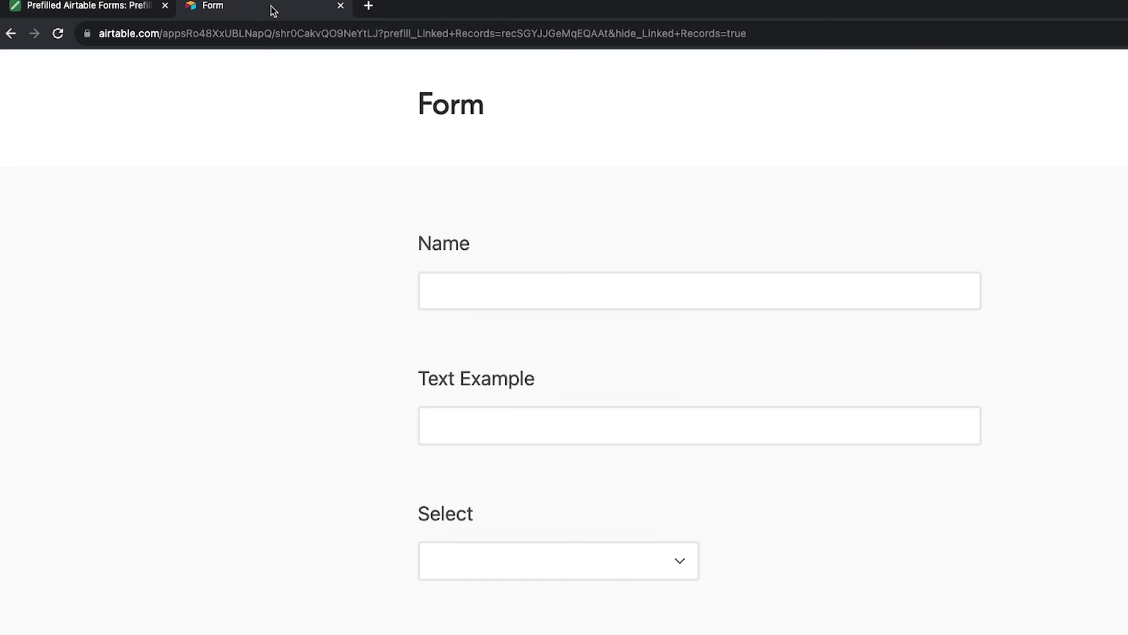
pyautogui.click(783, 33)
pyautogui.click(789, 34)
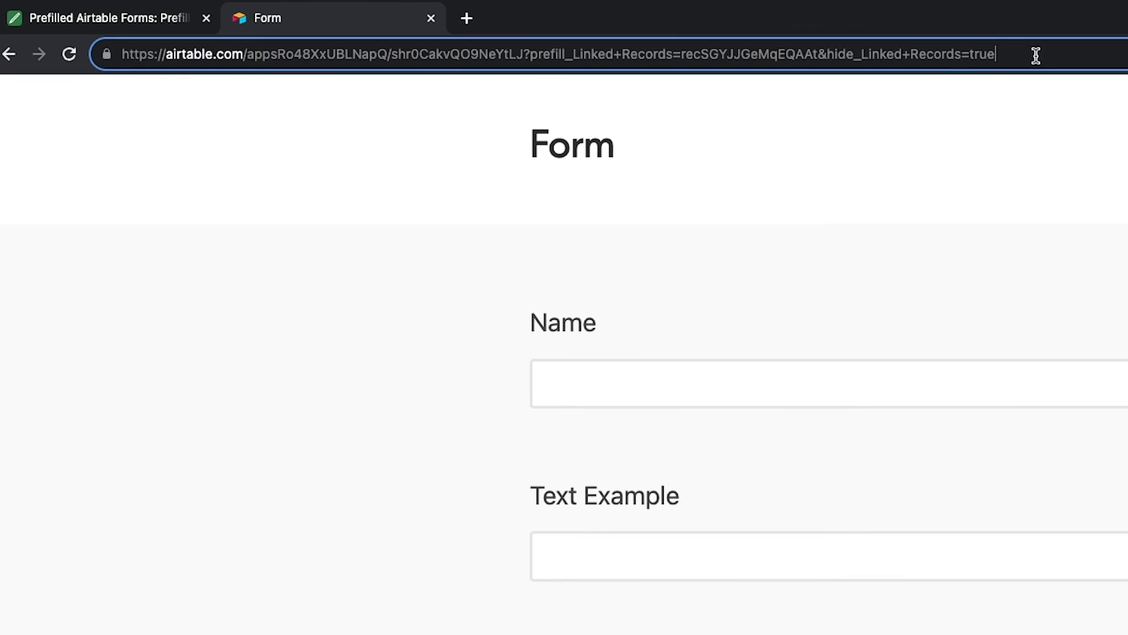
pyautogui.moveTo(1036, 56); pyautogui.dragTo(829, 56)
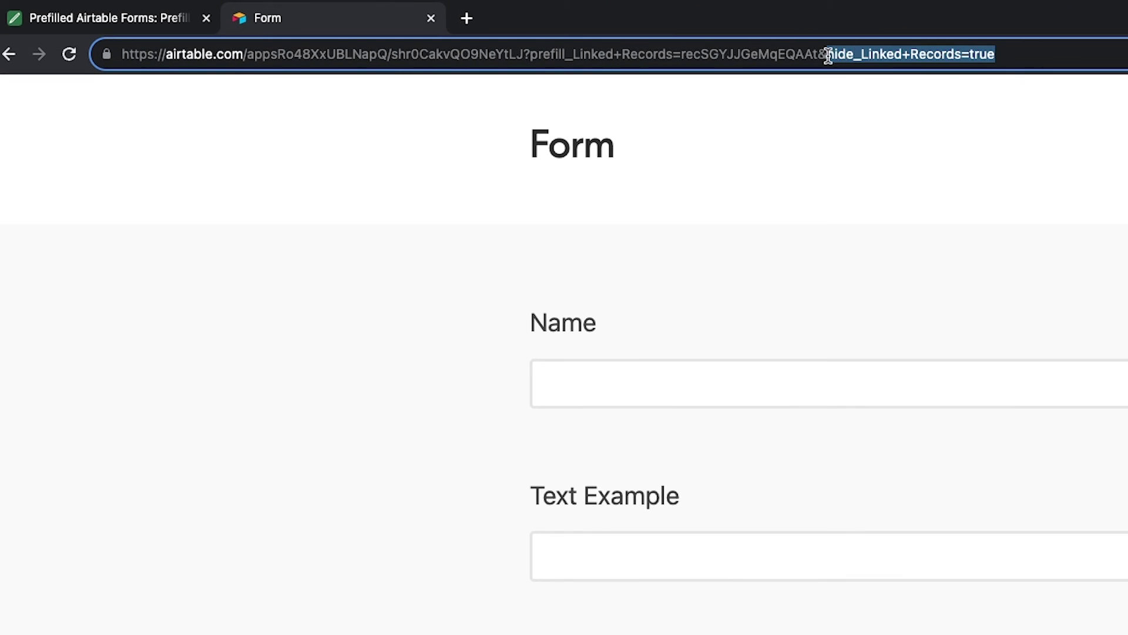
pyautogui.press('BackSpace')
pyautogui.press('BackSpace')
pyautogui.press('Return')
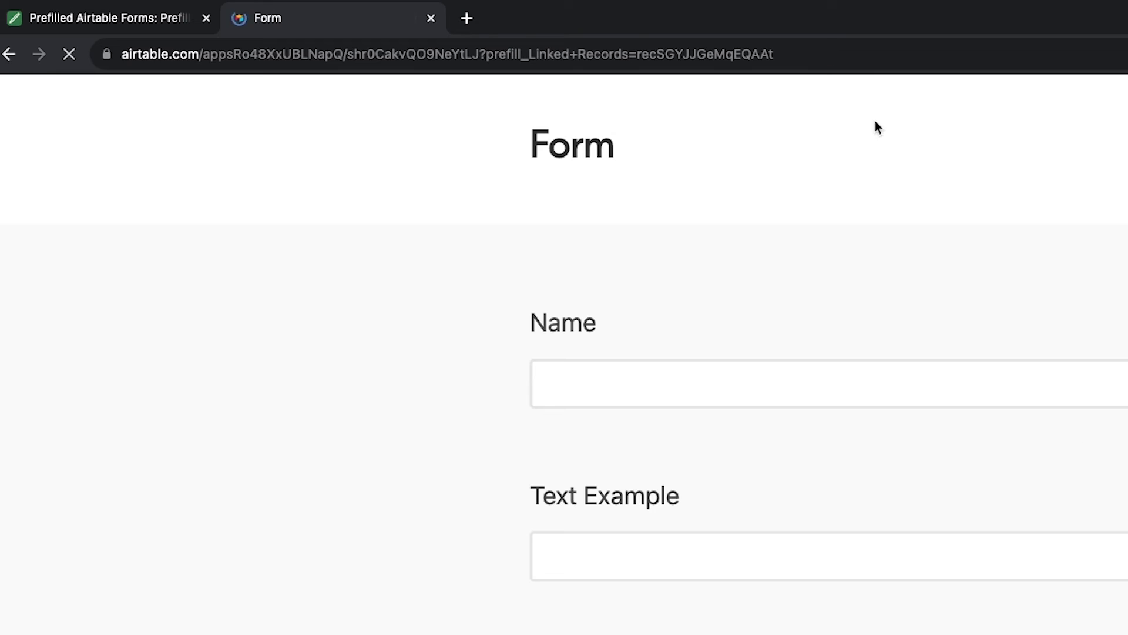
pyautogui.scroll(-10, 1095, 454)
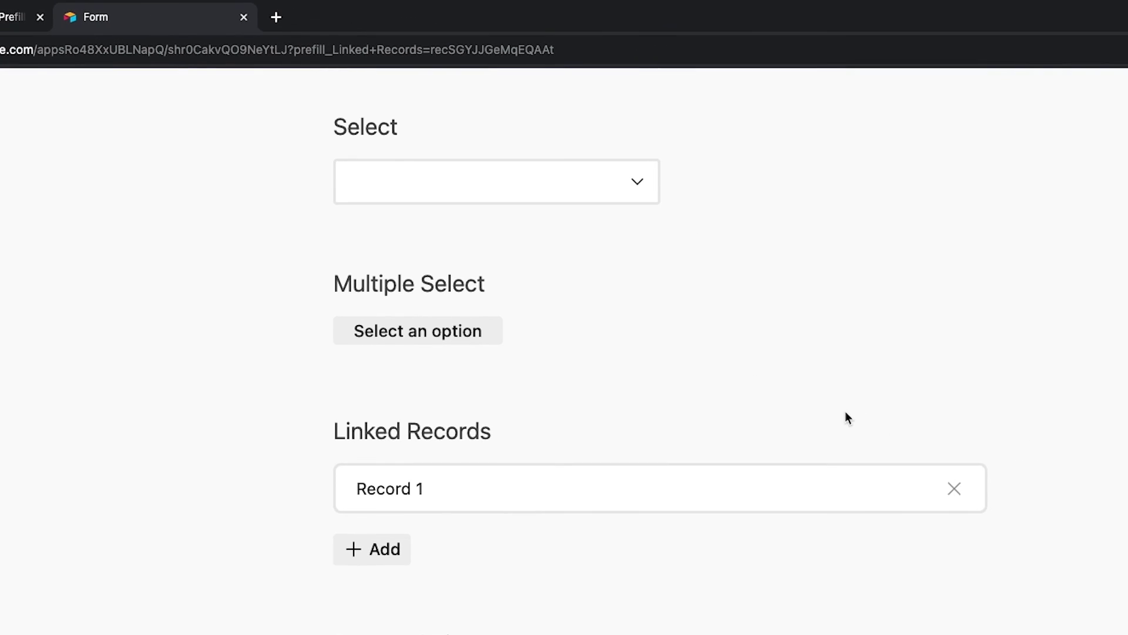
# - Replace the prefilled Record 1 with Record 3 and Record 2 in Linked Records
pyautogui.click(953, 494)
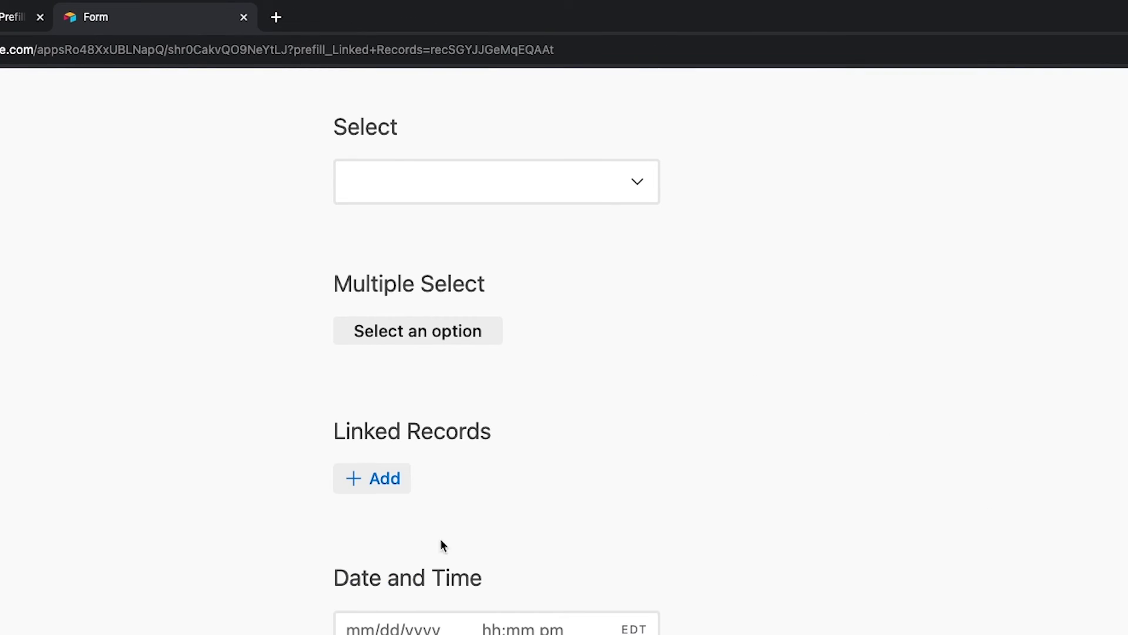
pyautogui.click(368, 488)
pyautogui.click(442, 377)
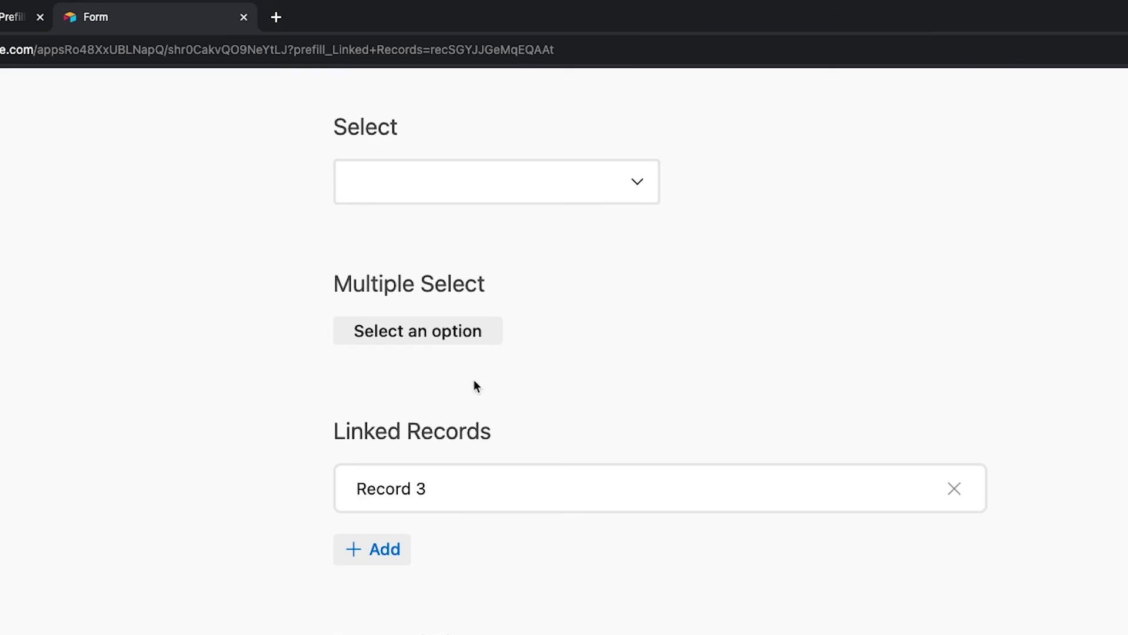
pyautogui.click(375, 548)
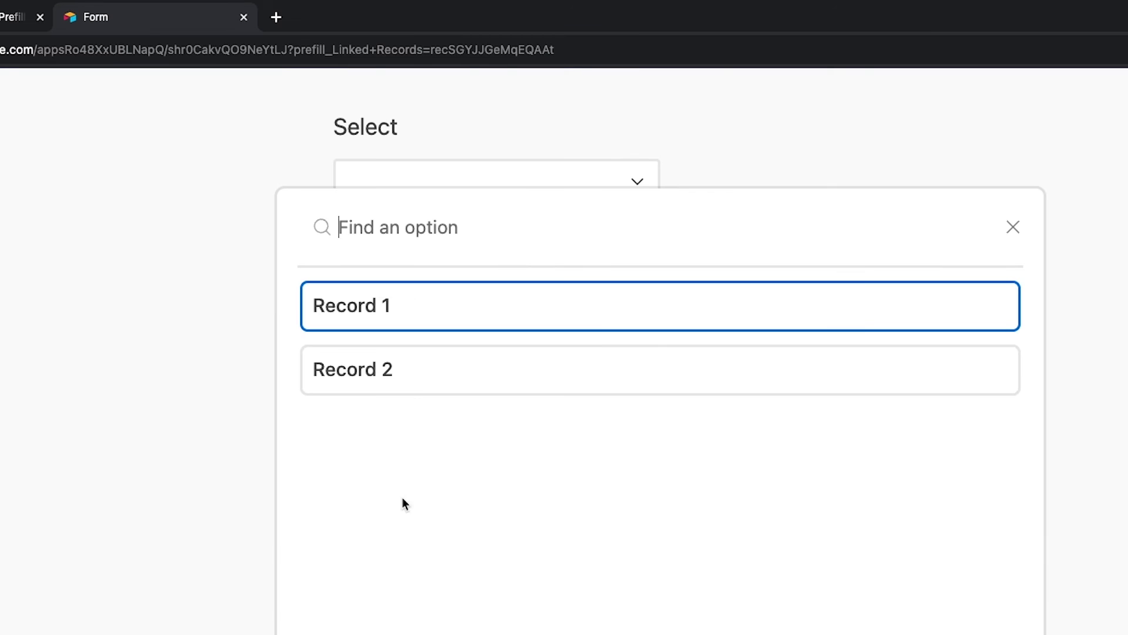
pyautogui.click(416, 369)
pyautogui.scroll(-2, 1002, 587)
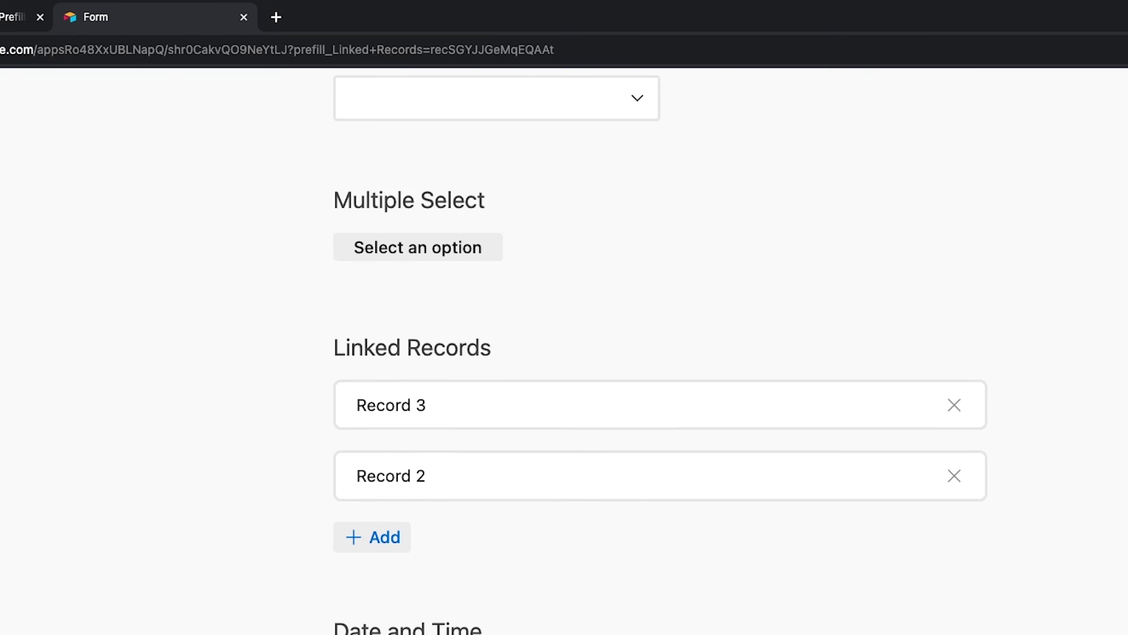